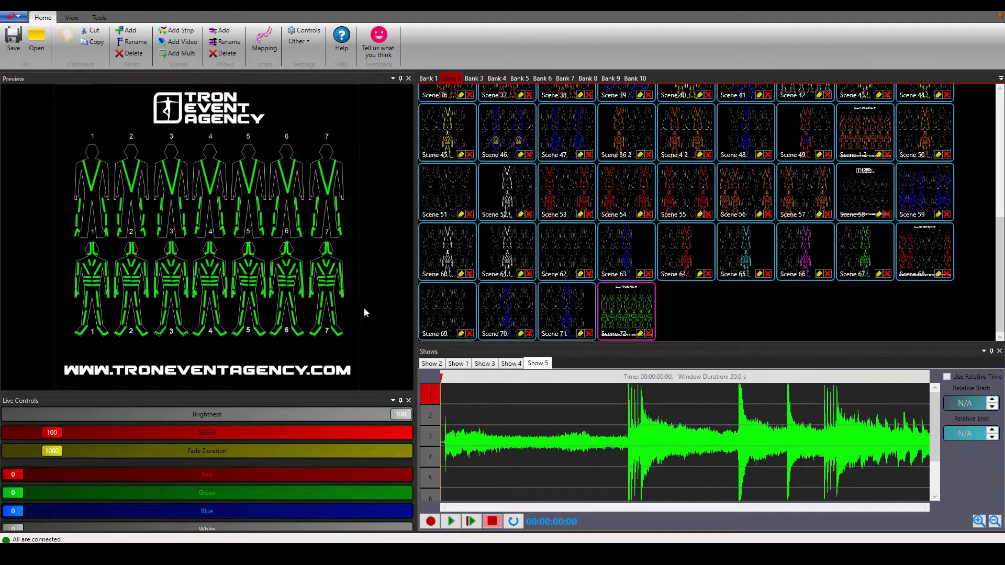
- Preview Bank 2 Scenes 42, 39 and 56, leaving Scene 33 playing in yellow
{"action": "scroll", "coordinate": [629, 281], "scroll_direction": "up", "scroll_amount": 4}
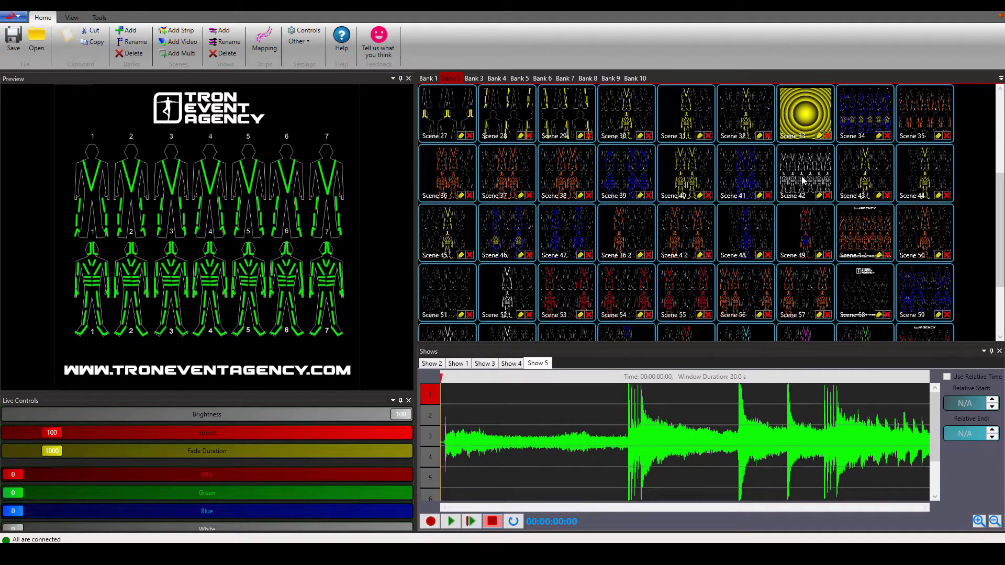
{"action": "left_click", "coordinate": [804, 180]}
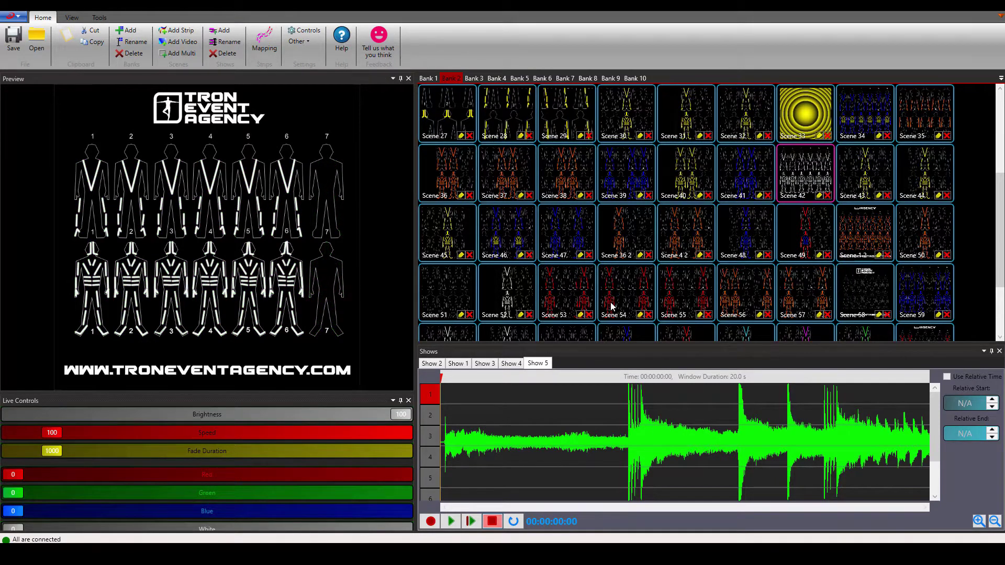
{"action": "scroll", "coordinate": [611, 306], "scroll_direction": "up", "scroll_amount": 2}
{"action": "left_click", "coordinate": [647, 233]}
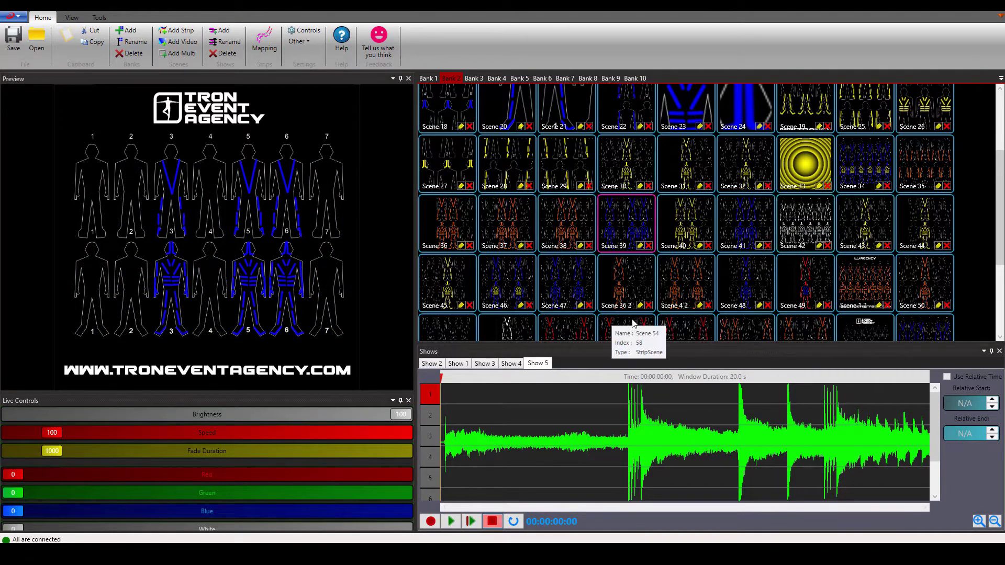
{"action": "left_click", "coordinate": [739, 329]}
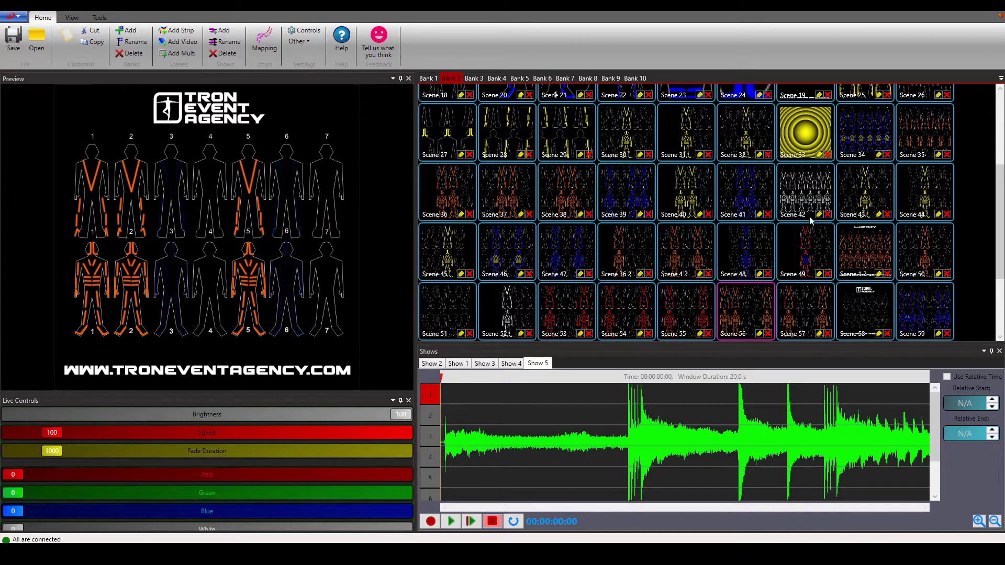
{"action": "left_click", "coordinate": [797, 133]}
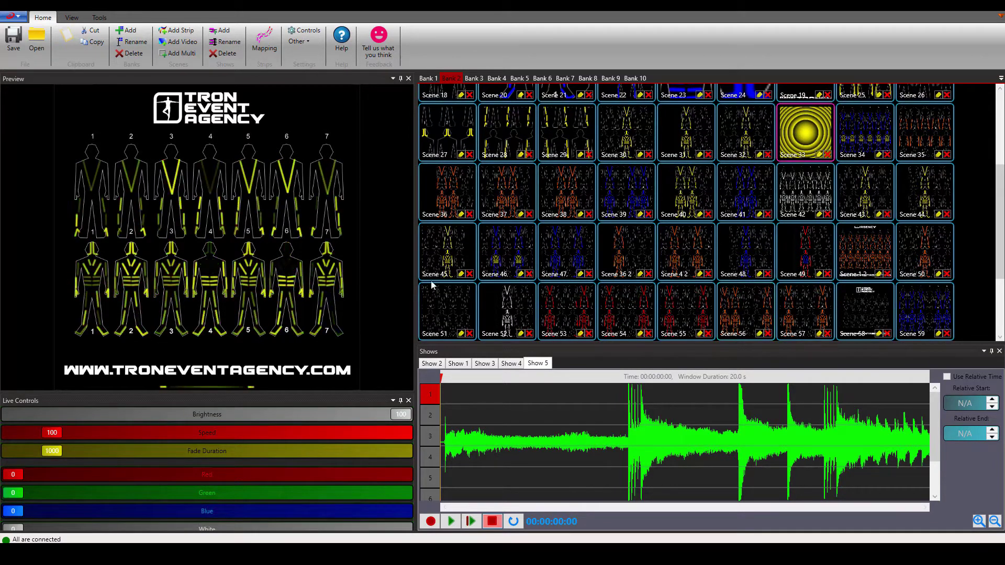
{"action": "scroll", "coordinate": [644, 278], "scroll_direction": "up", "scroll_amount": 3}
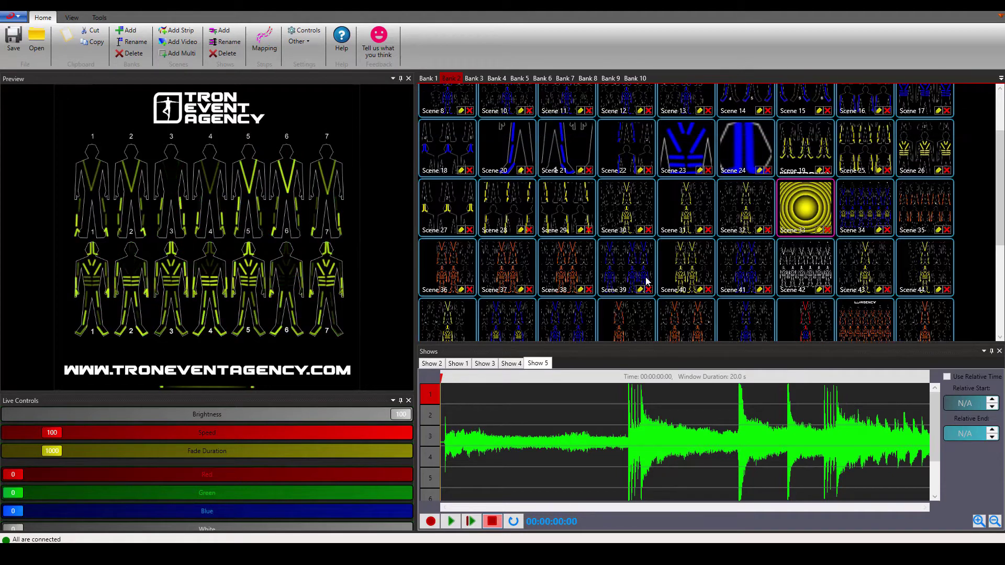
{"action": "scroll", "coordinate": [649, 283], "scroll_direction": "up", "scroll_amount": 3}
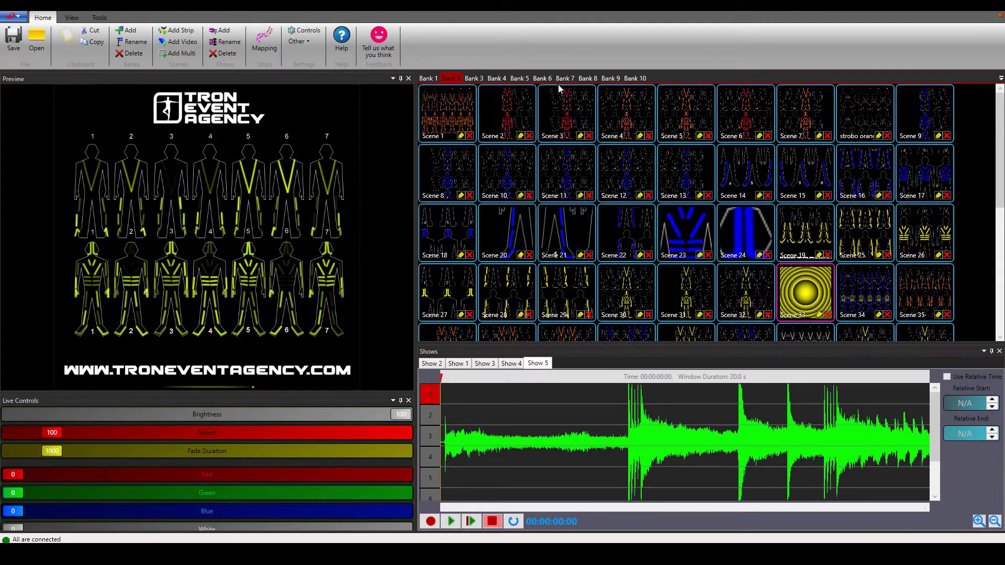
- Browse Banks 4, 6 and 7, then play Bank 10's Scene 15 and adjust brightness
{"action": "left_click", "coordinate": [497, 78]}
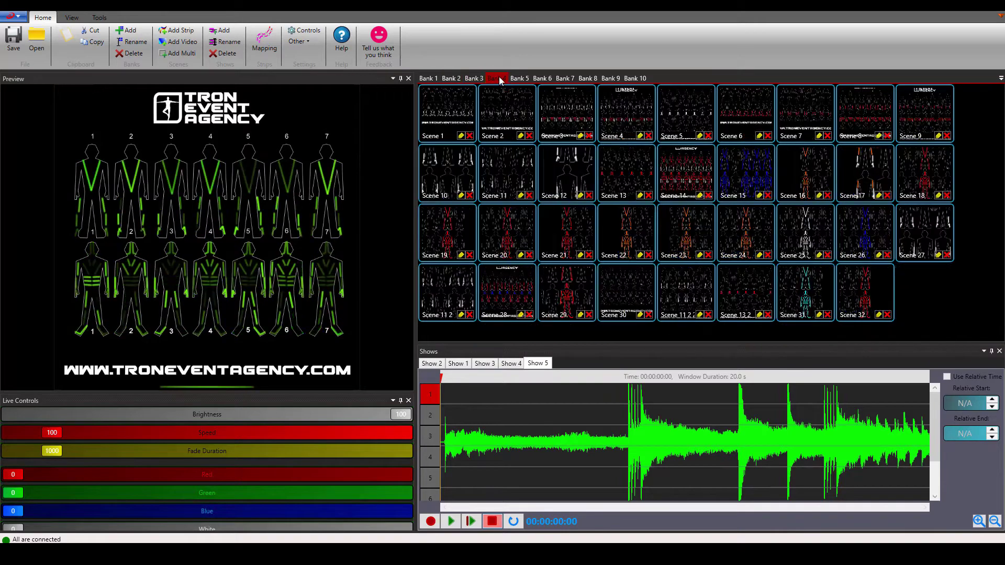
{"action": "left_click", "coordinate": [543, 79]}
{"action": "left_click", "coordinate": [560, 84]}
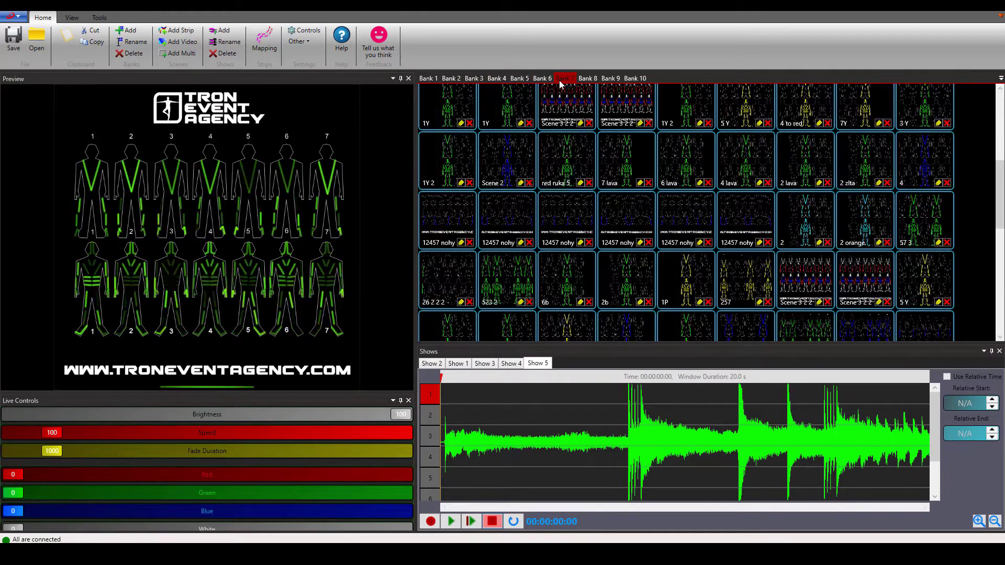
{"action": "left_click", "coordinate": [790, 280]}
{"action": "left_click", "coordinate": [635, 79]}
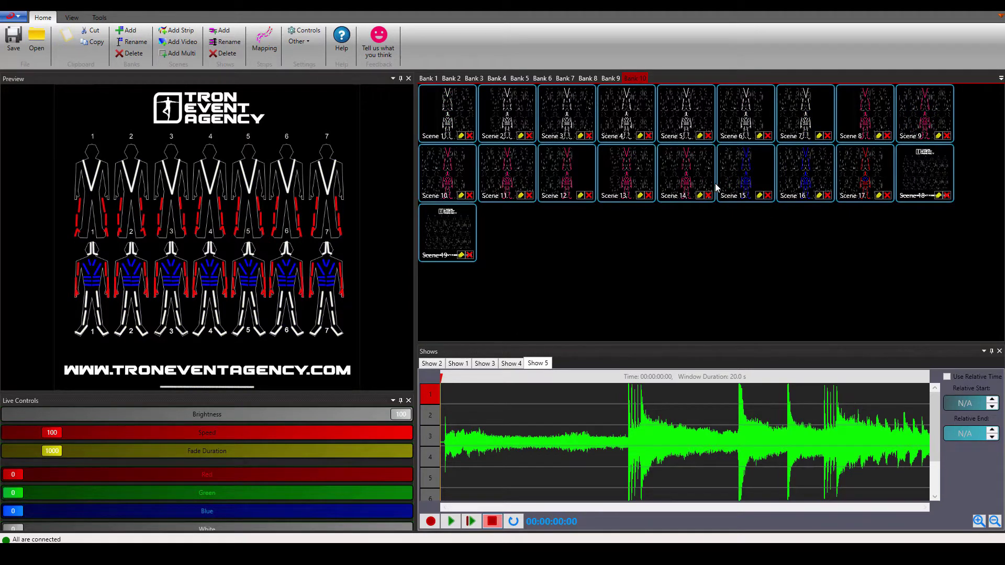
{"action": "left_click", "coordinate": [746, 161]}
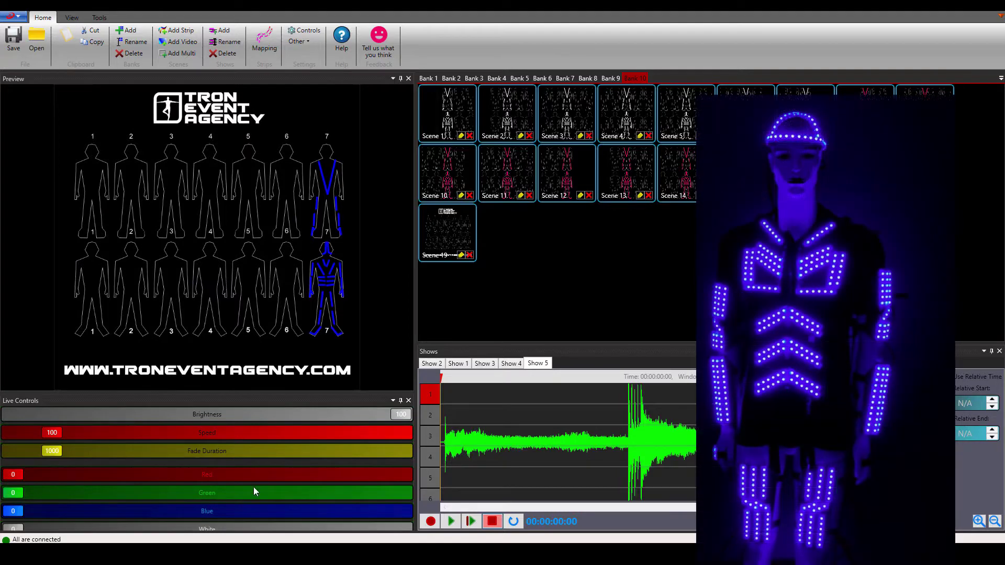
{"action": "mouse_move", "coordinate": [401, 414]}
{"action": "left_mouse_down"}
{"action": "mouse_move", "coordinate": [296, 395]}
{"action": "mouse_move", "coordinate": [107, 388]}
{"action": "mouse_move", "coordinate": [15, 414]}
{"action": "mouse_move", "coordinate": [137, 424]}
{"action": "mouse_move", "coordinate": [247, 458]}
{"action": "mouse_move", "coordinate": [378, 445]}
{"action": "mouse_move", "coordinate": [419, 414]}
{"action": "left_mouse_up"}
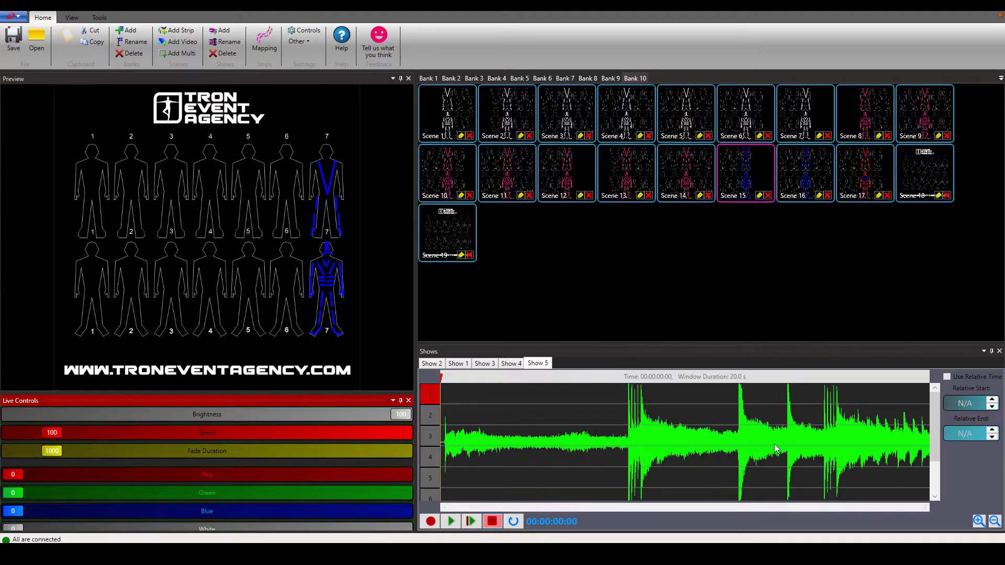
- Zoom the show timeline in, then back out to a 60-second window
{"action": "left_click", "coordinate": [982, 522]}
{"action": "left_click", "coordinate": [981, 522]}
{"action": "left_click", "coordinate": [981, 522]}
{"action": "left_click", "coordinate": [982, 522]}
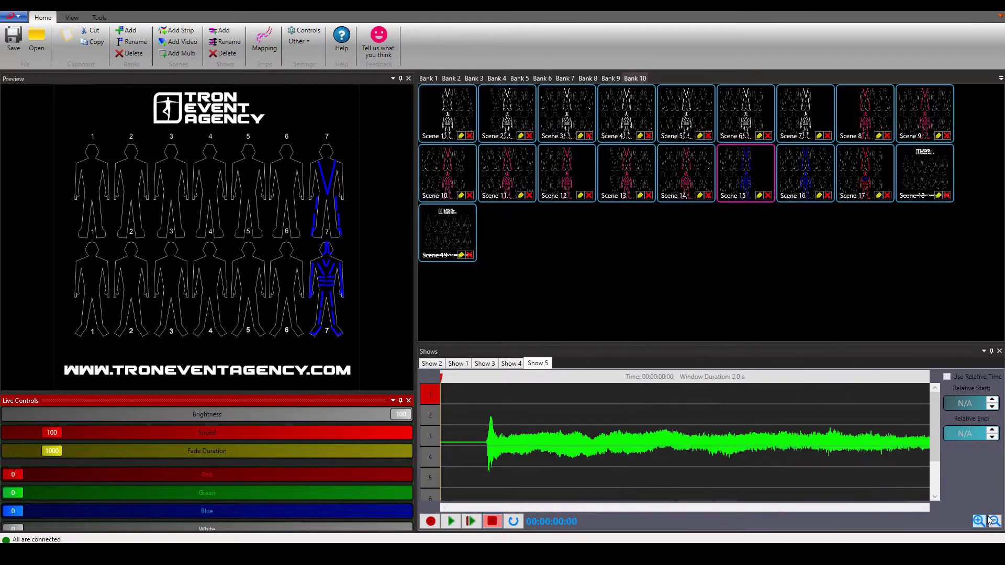
{"action": "left_click", "coordinate": [995, 522]}
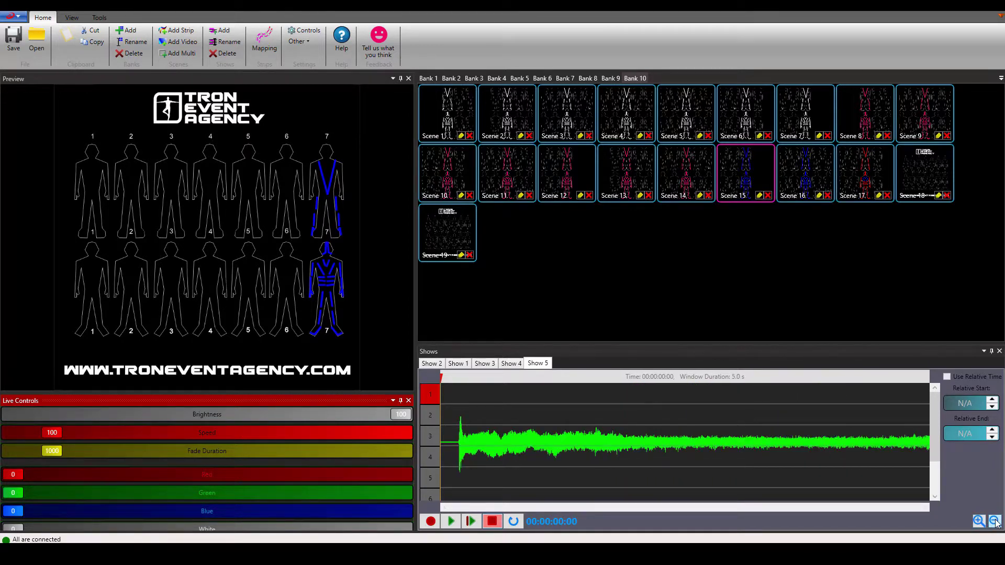
{"action": "left_click", "coordinate": [995, 522]}
{"action": "left_click", "coordinate": [995, 522]}
{"action": "left_click", "coordinate": [995, 522]}
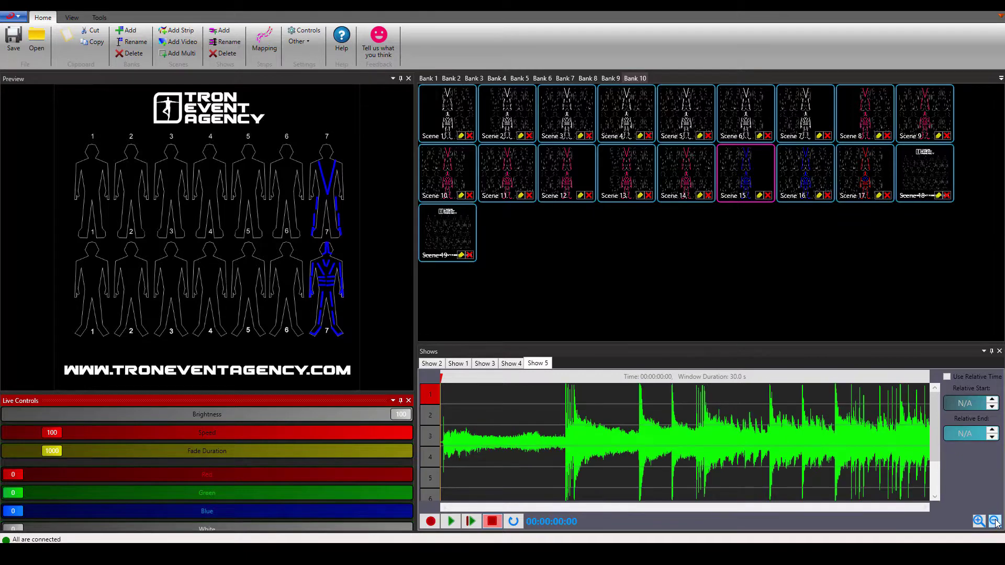
{"action": "left_click", "coordinate": [995, 522]}
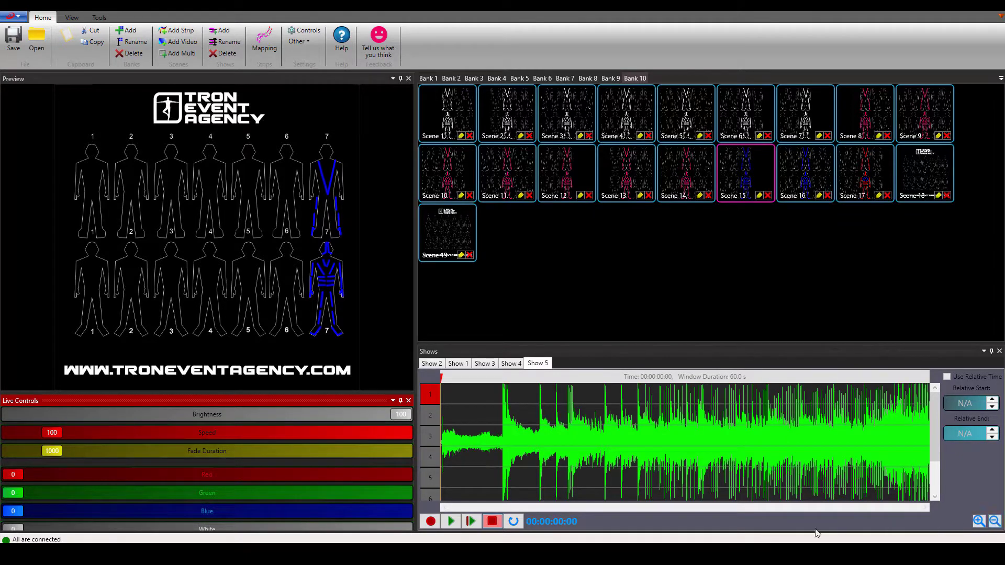
- Play and stop the show, glance at Show 2, then return to Show 5
{"action": "left_click", "coordinate": [470, 523]}
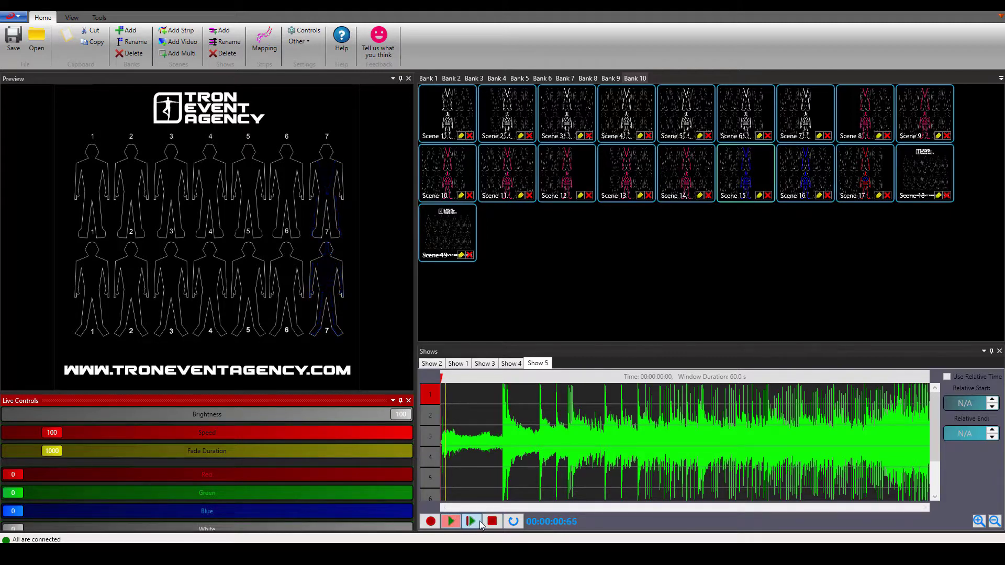
{"action": "left_click", "coordinate": [493, 522]}
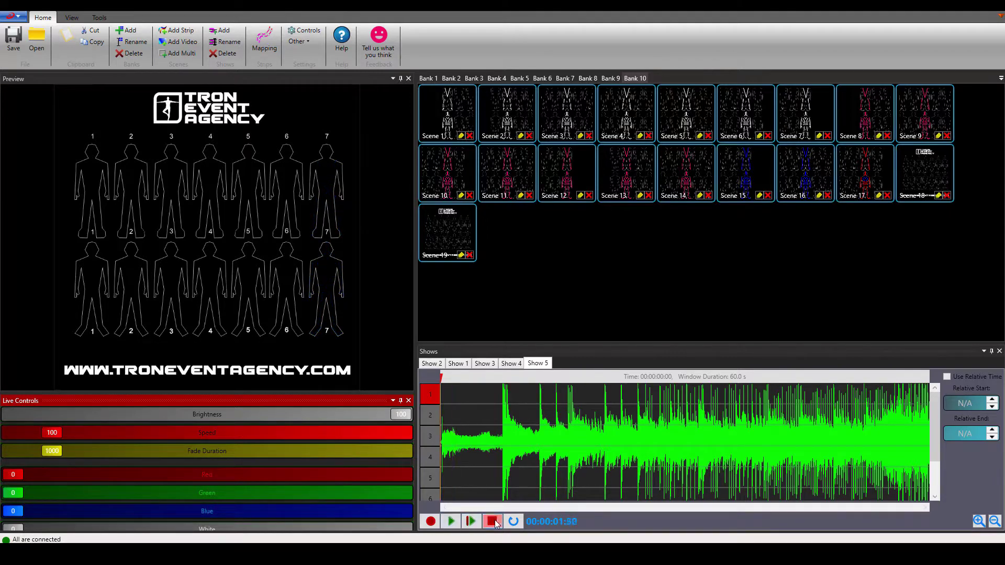
{"action": "left_click", "coordinate": [433, 366]}
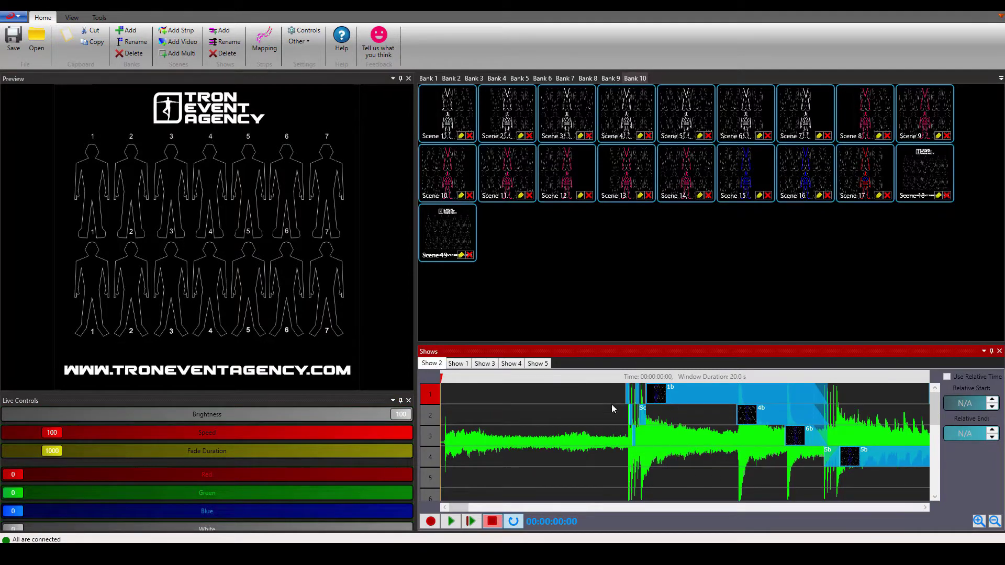
{"action": "left_click", "coordinate": [540, 366]}
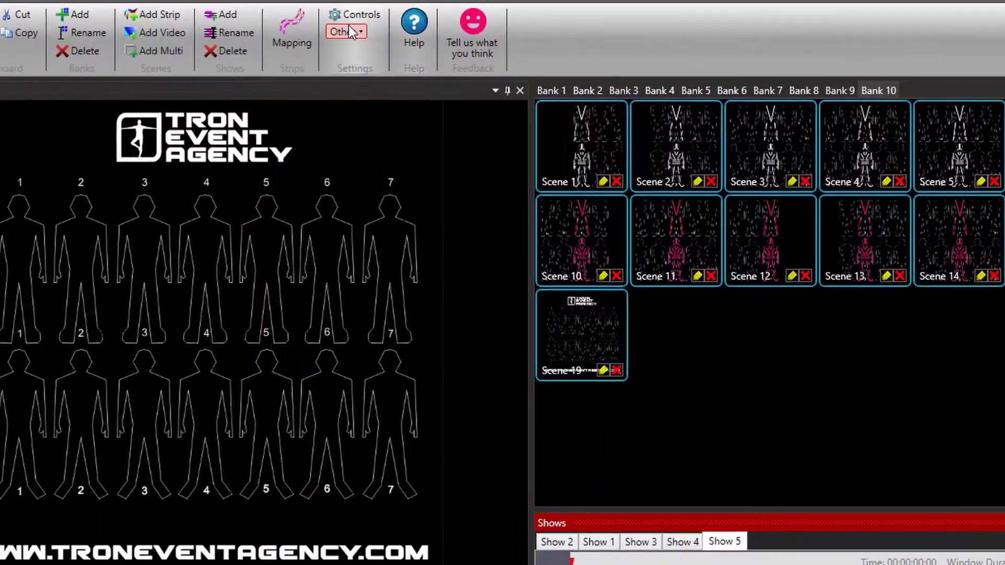
- Set the Wave Color in Software Settings to yellow
{"action": "left_click", "coordinate": [300, 41]}
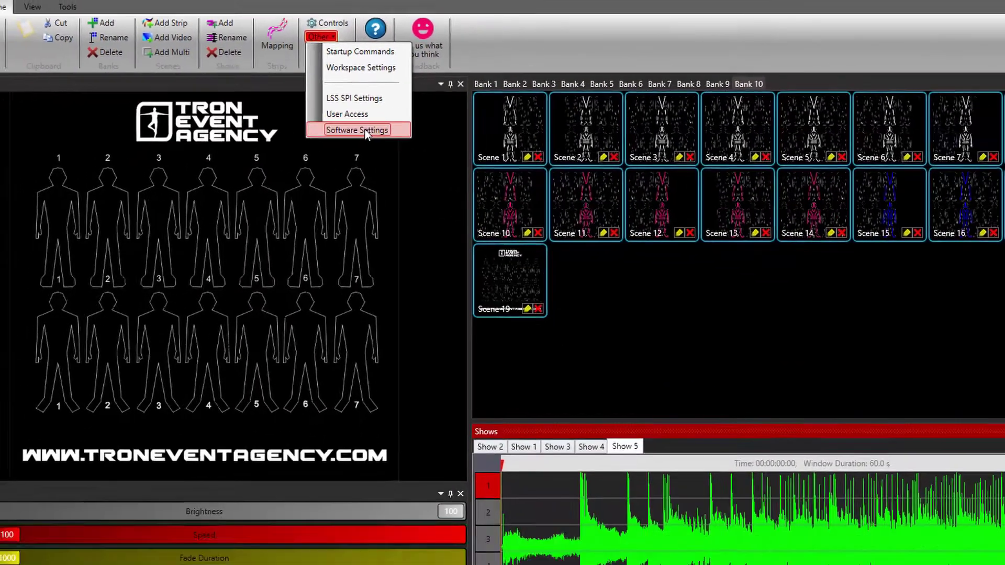
{"action": "left_click", "coordinate": [413, 154]}
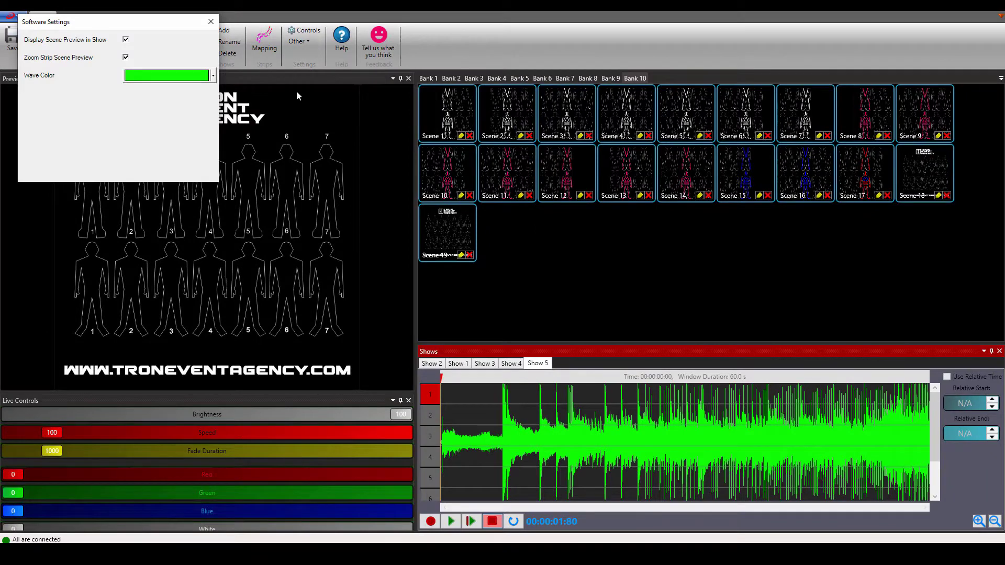
{"action": "left_click", "coordinate": [204, 79]}
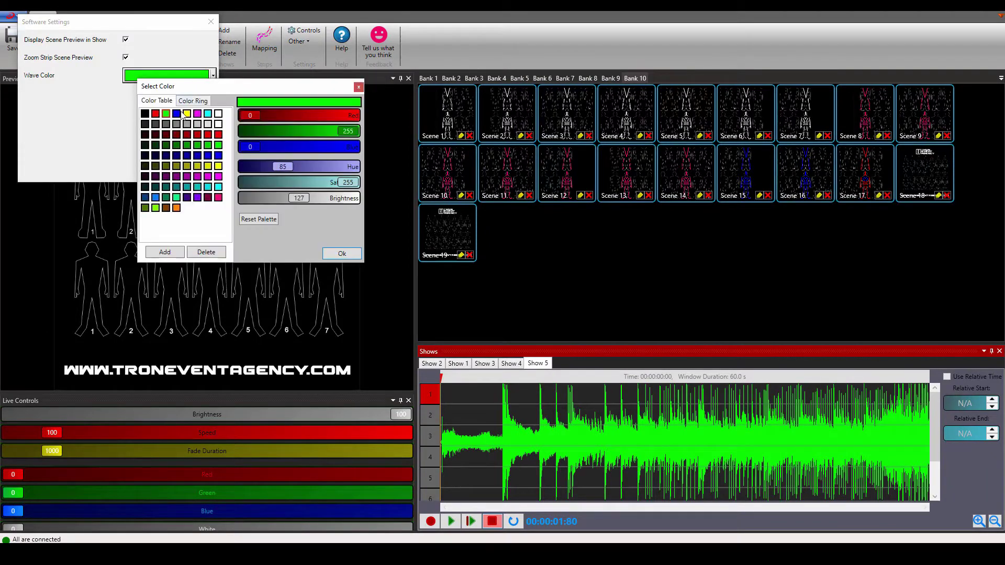
{"action": "left_click", "coordinate": [187, 114]}
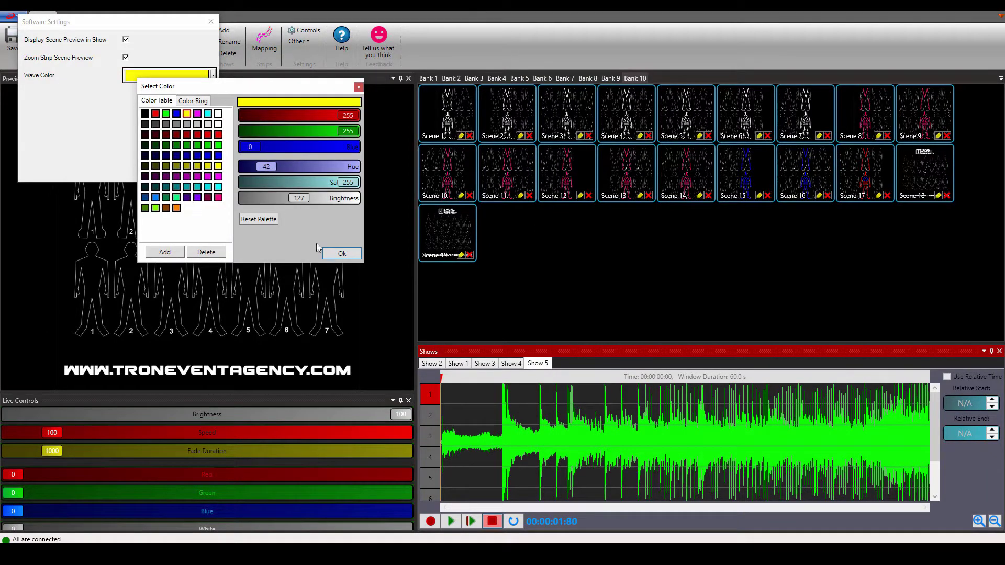
{"action": "left_click", "coordinate": [337, 253]}
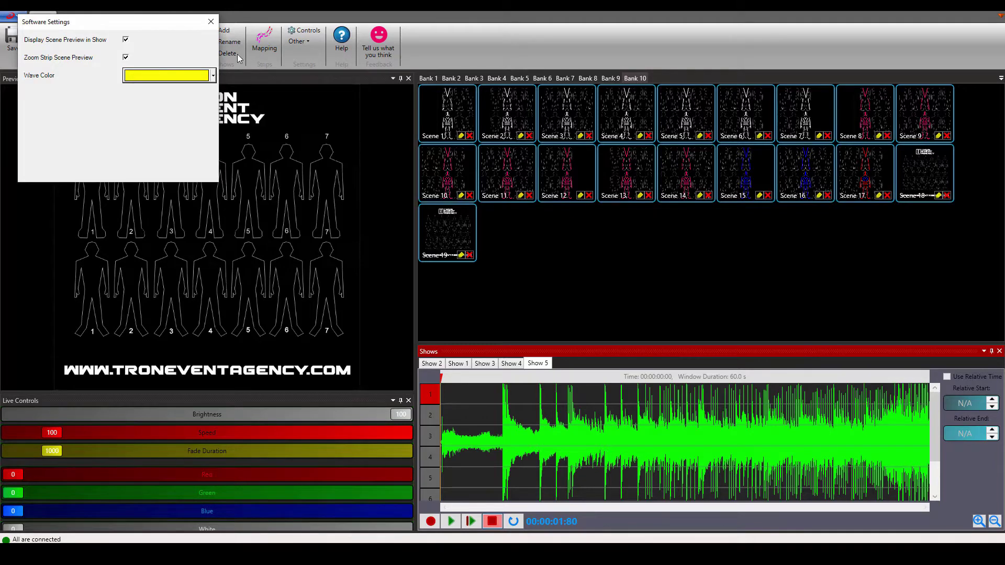
{"action": "left_click", "coordinate": [210, 21]}
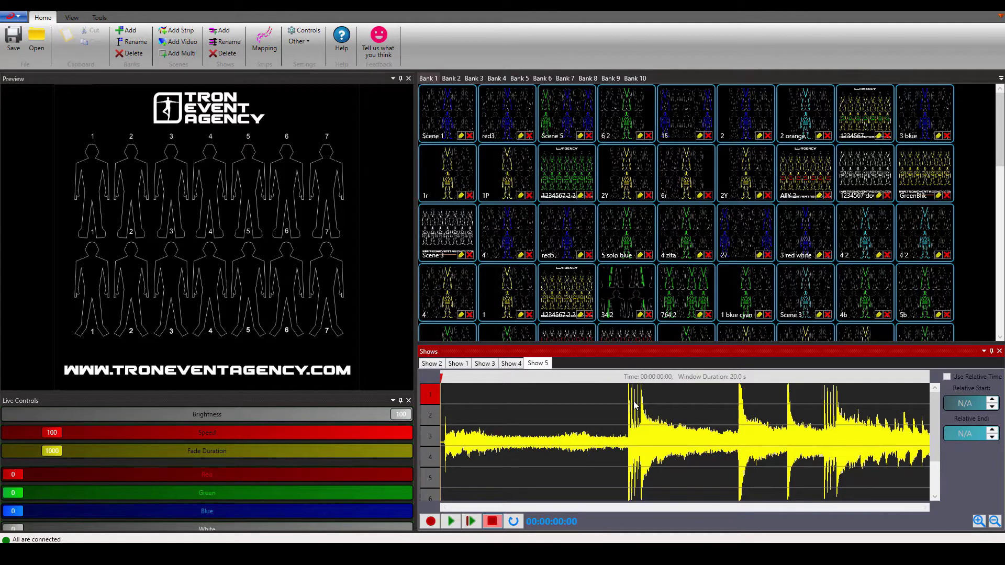
{"action": "left_click_drag", "start_coordinate": [574, 346], "coordinate": [541, 303]}
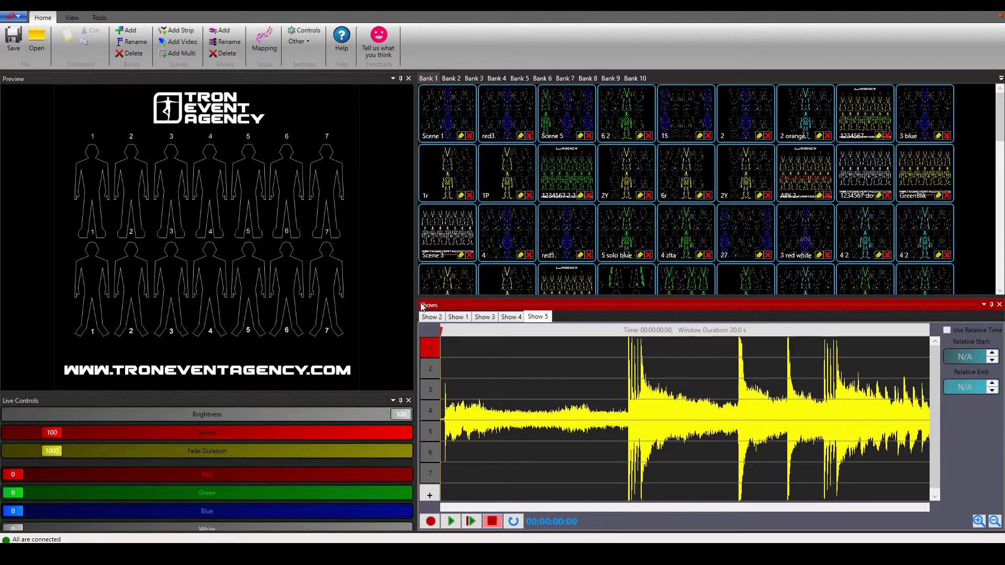
{"action": "left_click_drag", "start_coordinate": [414, 302], "coordinate": [529, 316]}
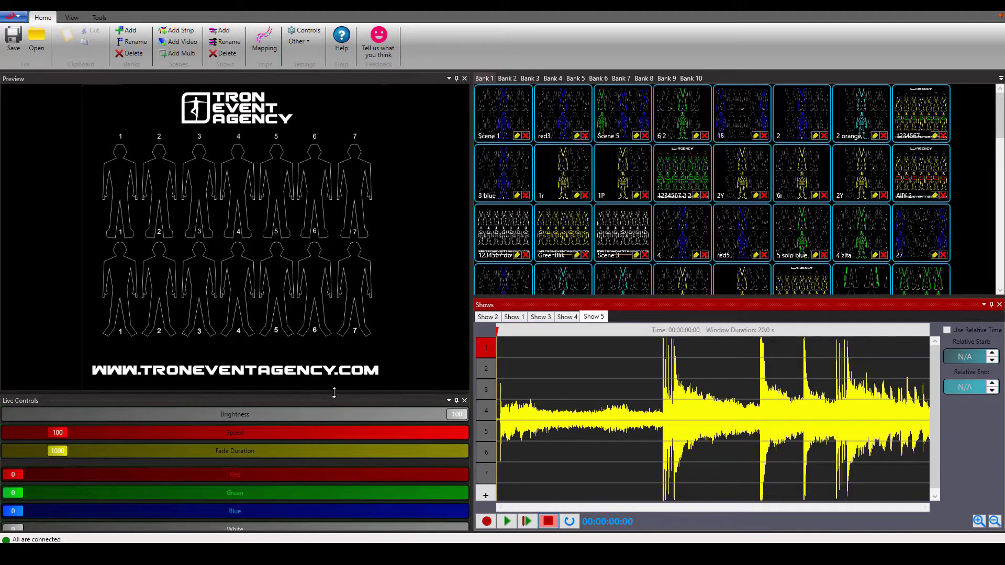
{"action": "left_click_drag", "start_coordinate": [329, 421], "coordinate": [340, 352]}
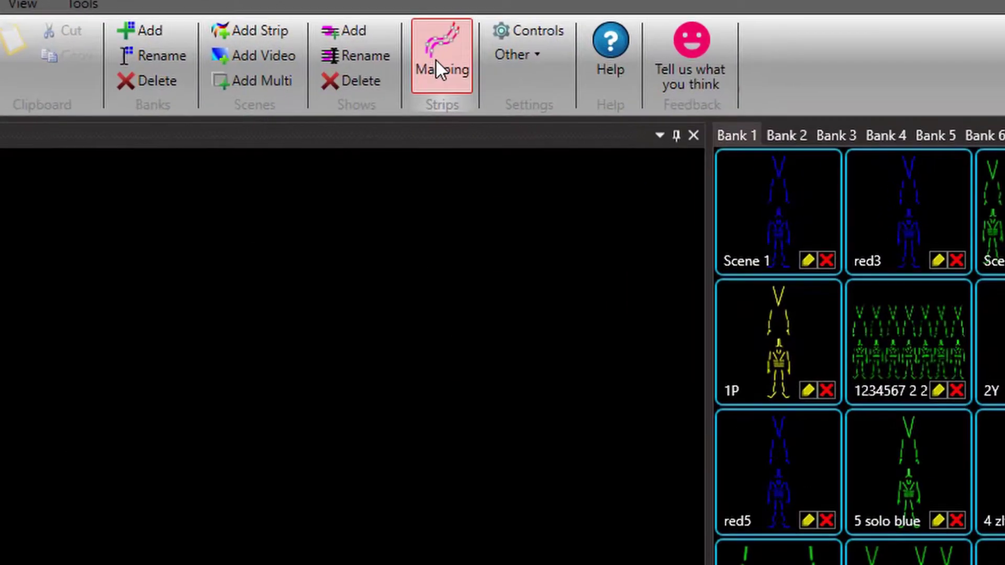
- Load tea 7 dancers.png as the Mapping editor's background image, then close the editor
{"action": "left_click", "coordinate": [261, 49]}
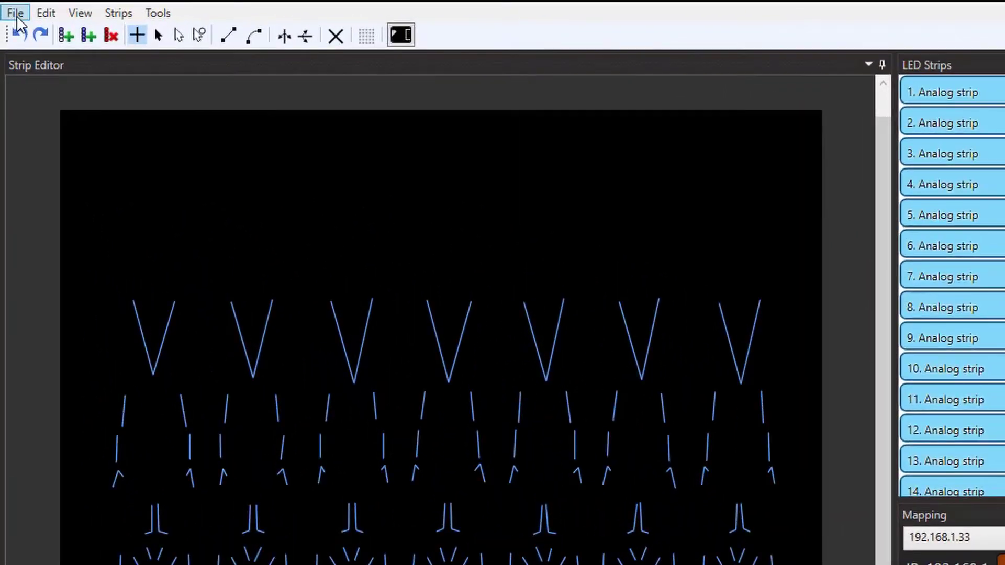
{"action": "left_click", "coordinate": [15, 13]}
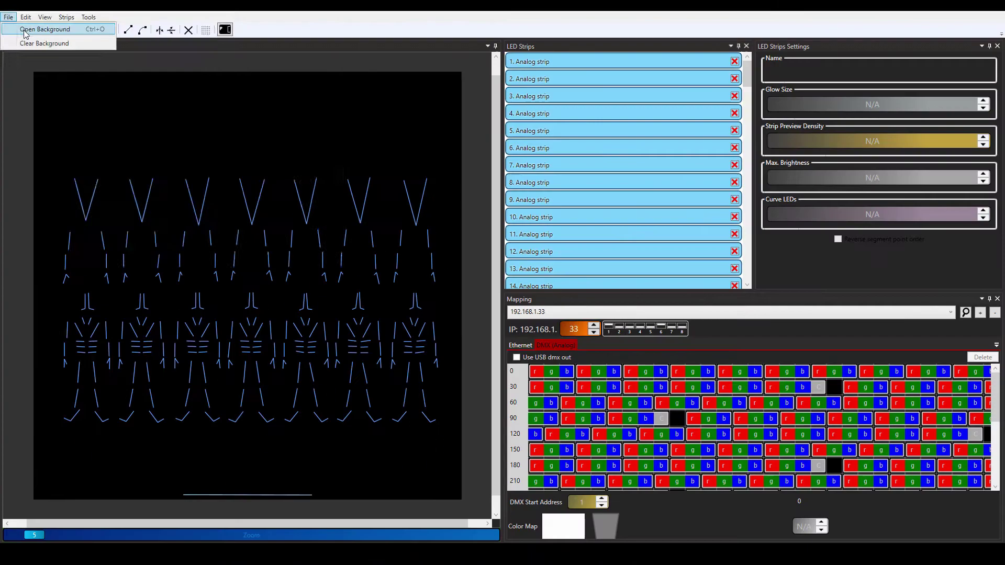
{"action": "left_click", "coordinate": [42, 36]}
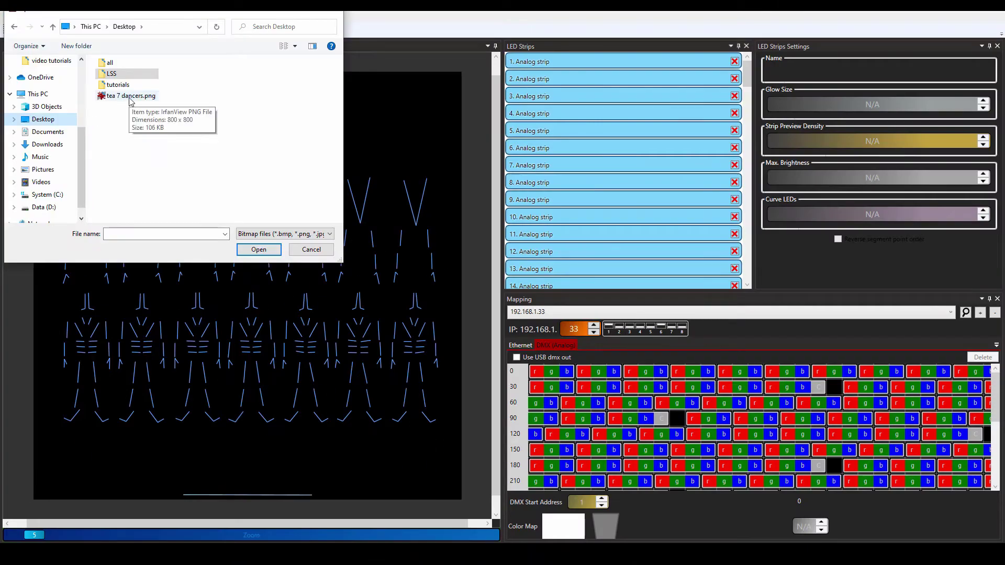
{"action": "left_click", "coordinate": [131, 98]}
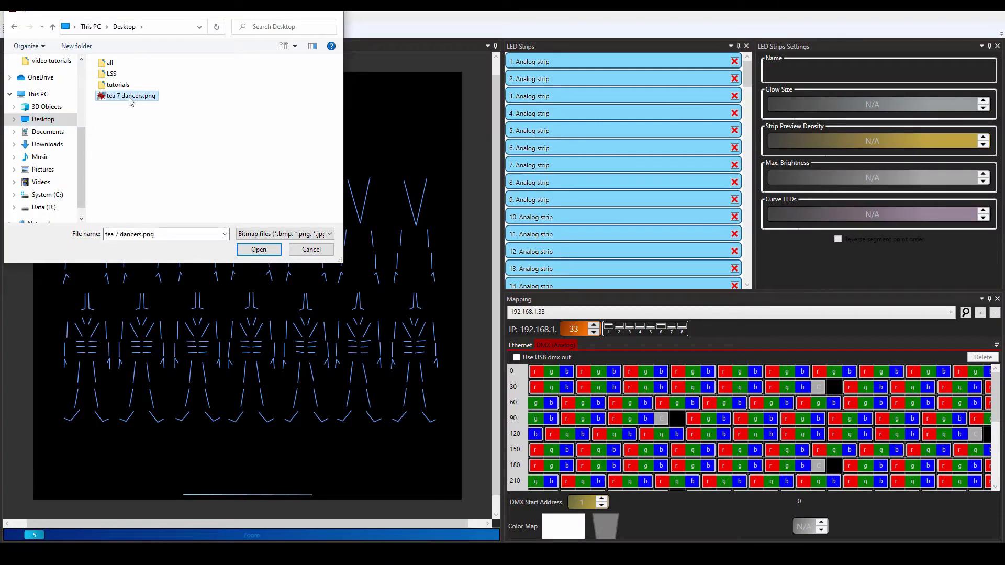
{"action": "left_click", "coordinate": [267, 251]}
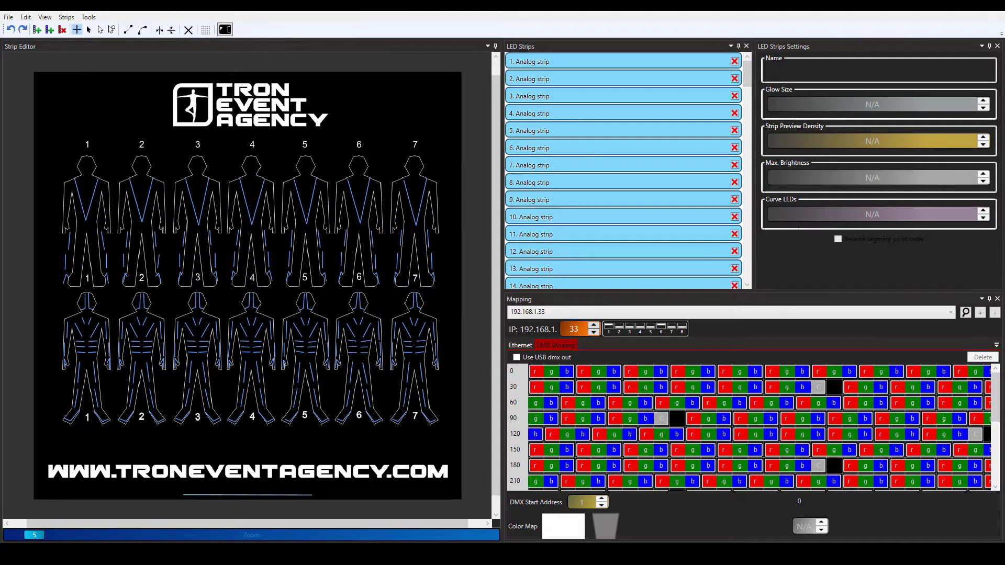
{"action": "key", "text": "alt+F4"}
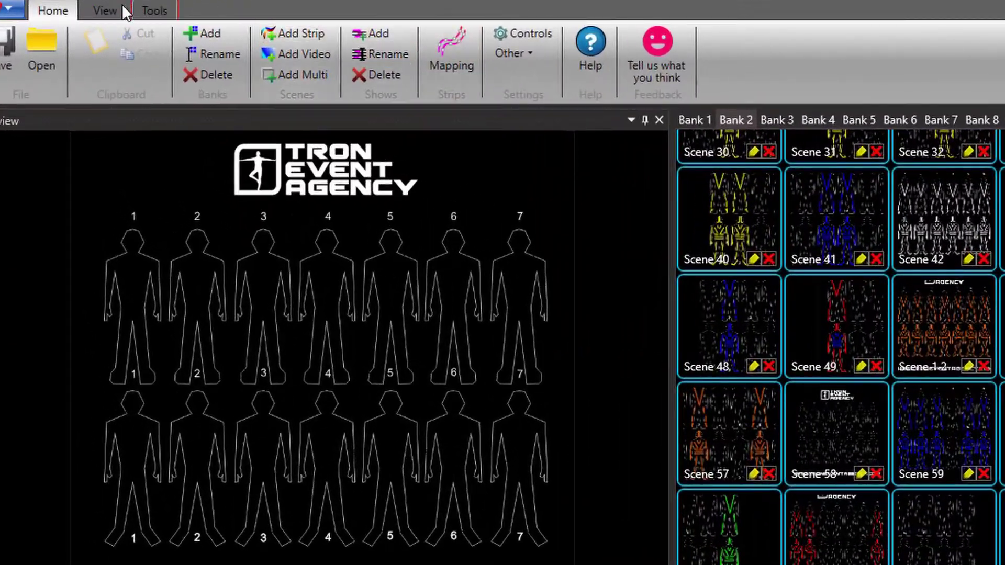
- Load Tron Dance.mp3 as Show 6's audio, converted to wav, and zoom to 15 s
{"action": "left_click", "coordinate": [105, 10]}
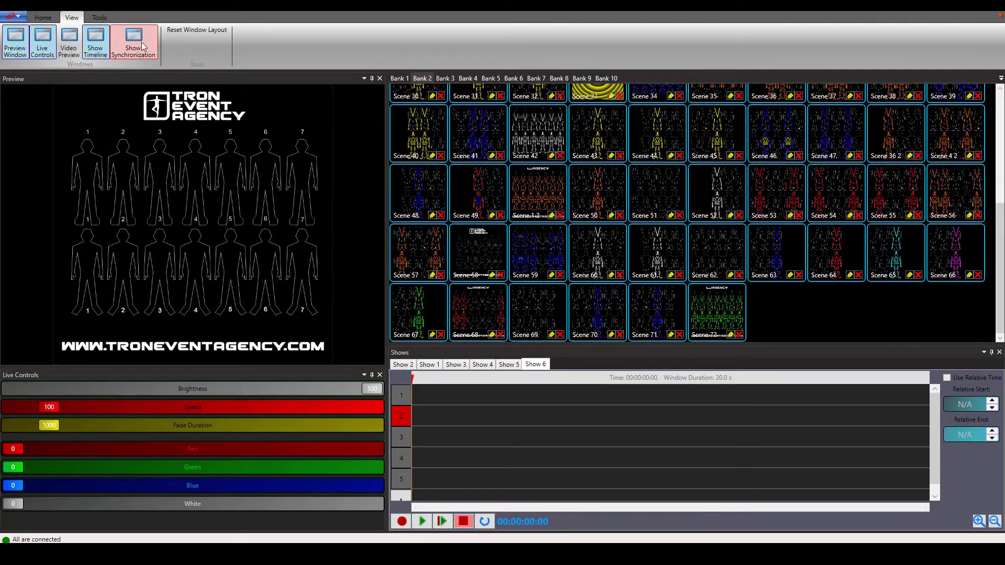
{"action": "left_click", "coordinate": [142, 42]}
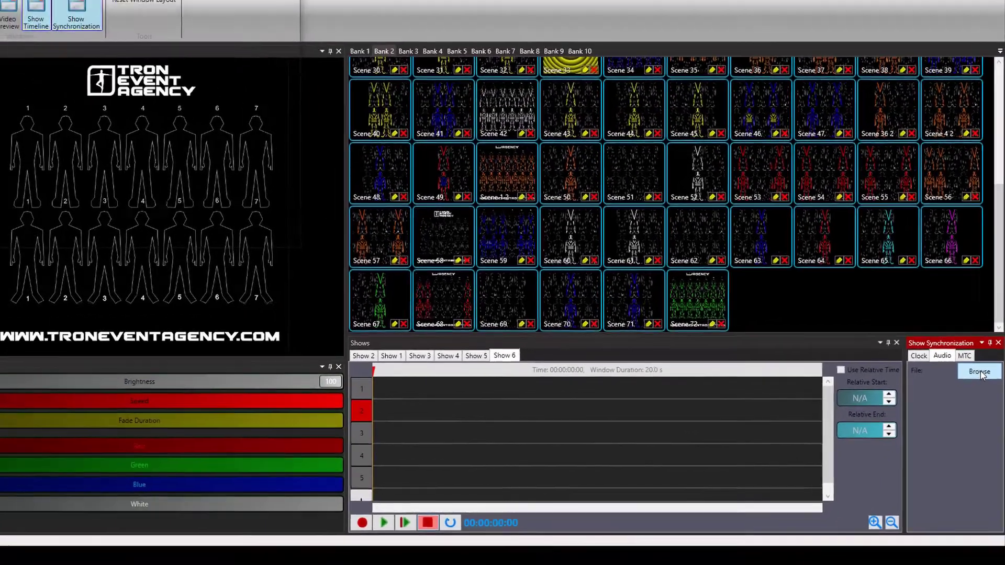
{"action": "left_click", "coordinate": [980, 373]}
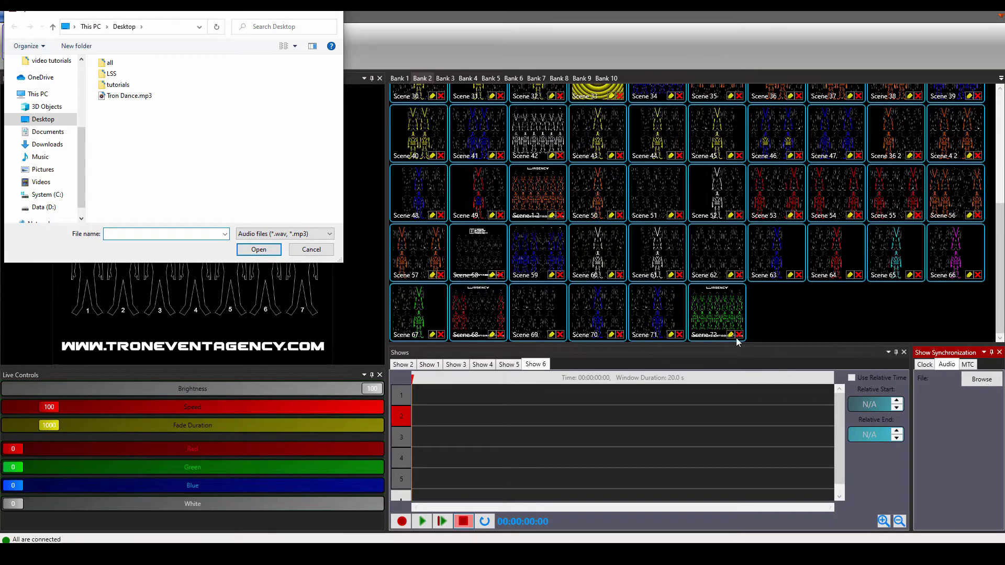
{"action": "left_click", "coordinate": [125, 99]}
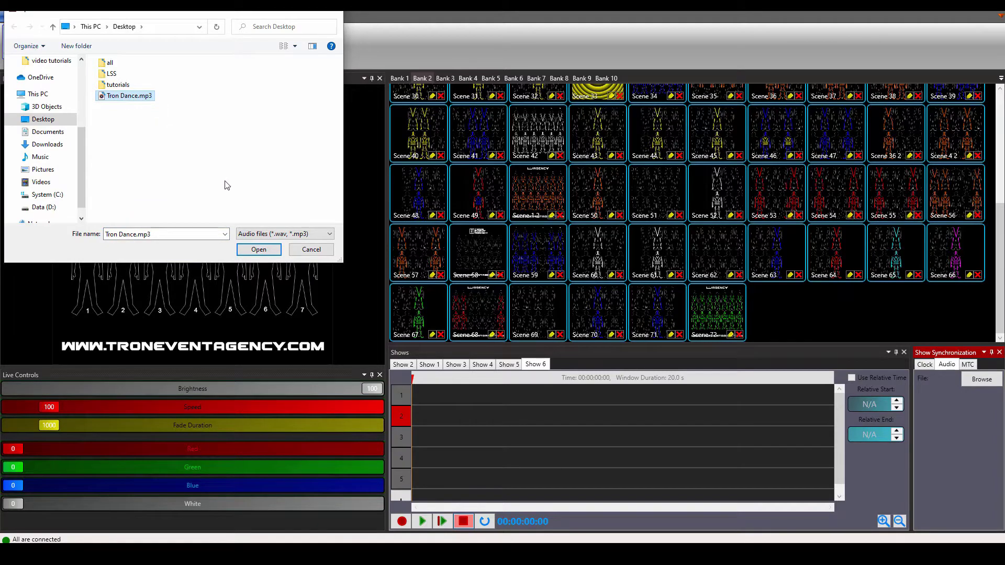
{"action": "left_click", "coordinate": [275, 253]}
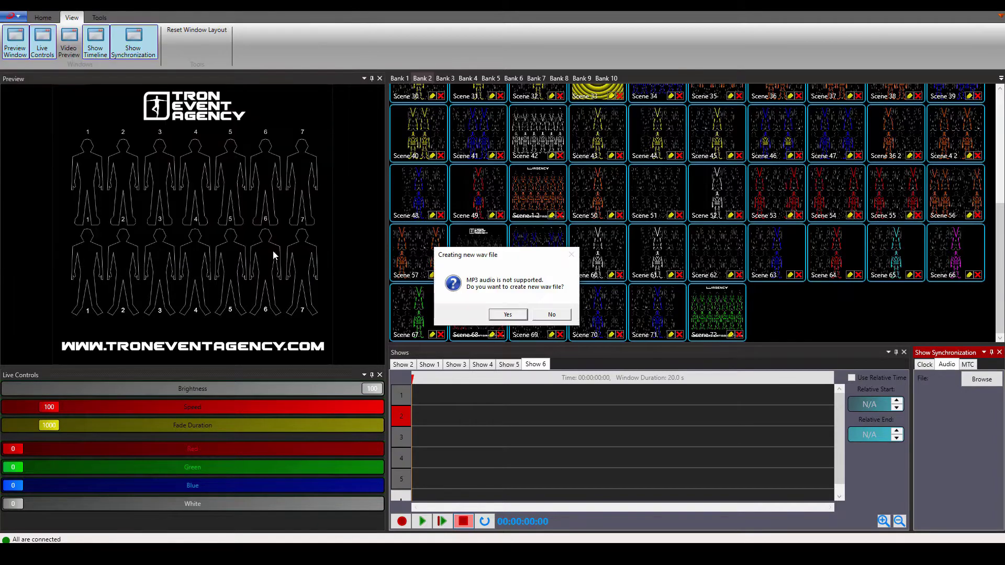
{"action": "left_click", "coordinate": [502, 315]}
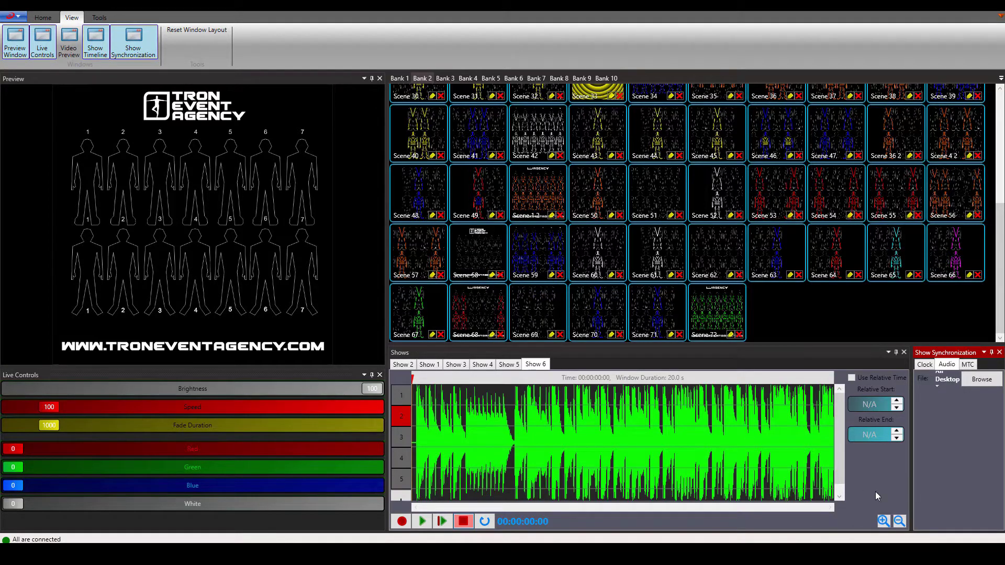
{"action": "left_click", "coordinate": [883, 521]}
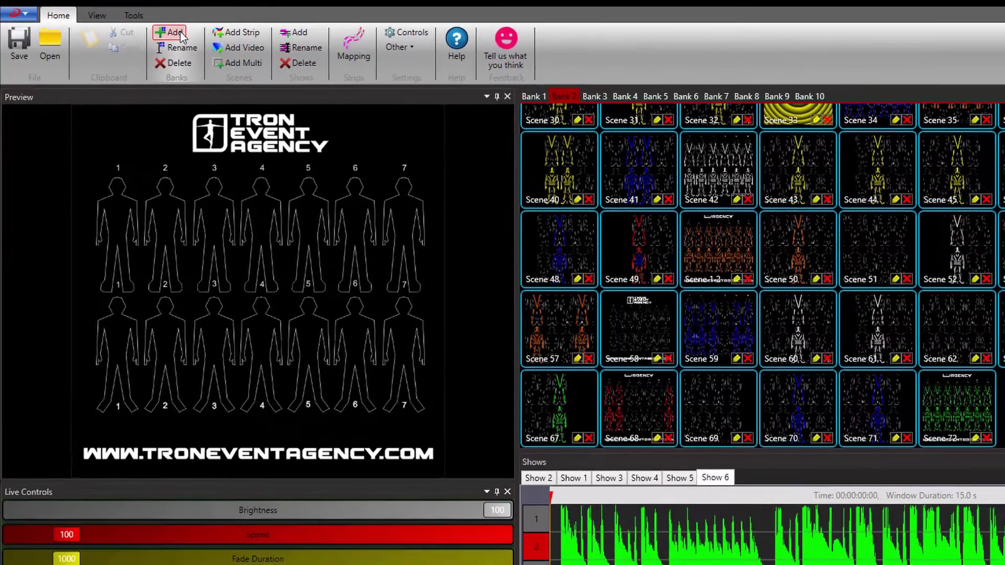
- Add Bank 11 and give it a first strip scene
{"action": "left_click", "coordinate": [224, 34]}
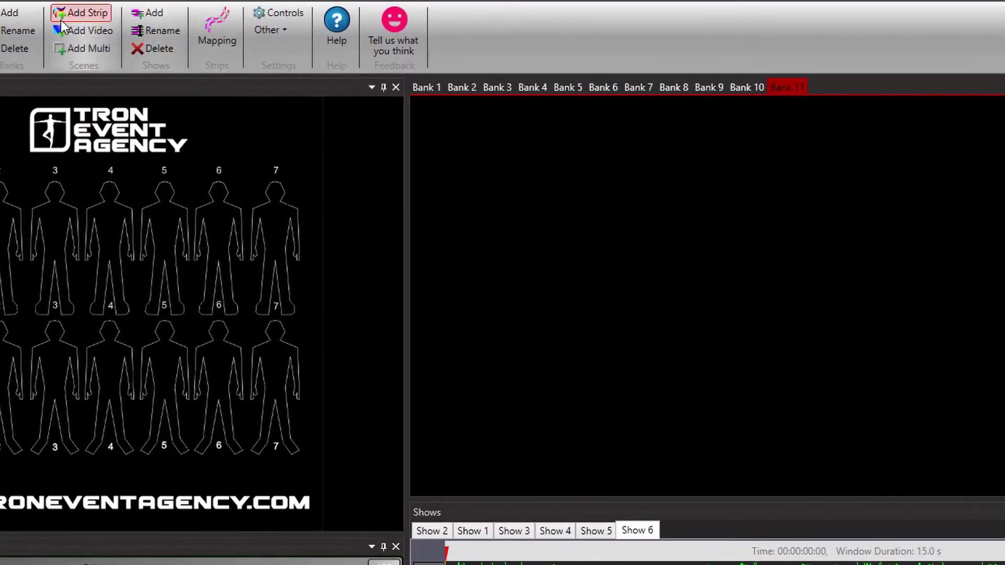
{"action": "left_click", "coordinate": [67, 13]}
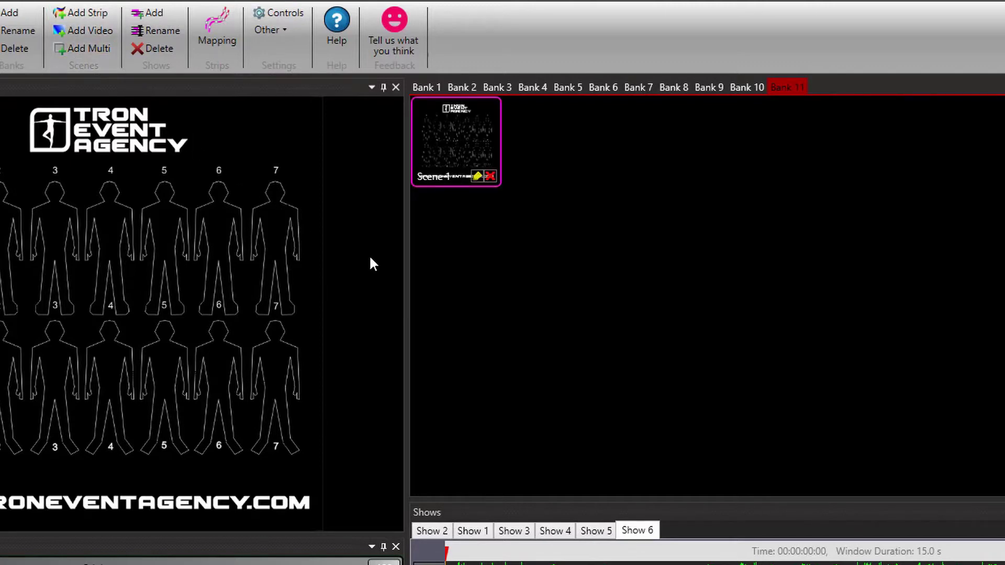
{"action": "right_click", "coordinate": [482, 195]}
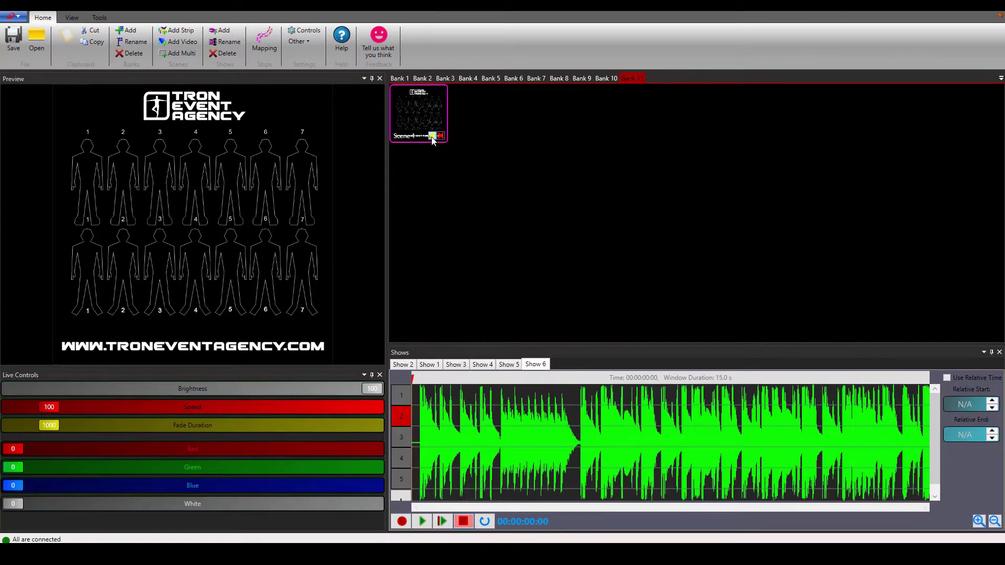
- Give dancer 1's head, waist and arm strips a red animation
{"action": "left_click", "coordinate": [432, 137]}
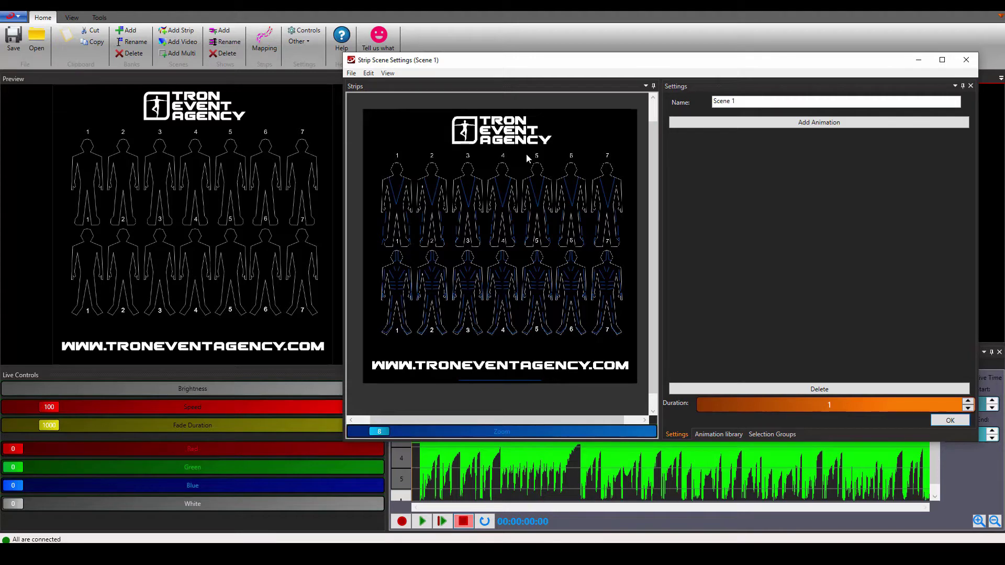
{"action": "left_click", "coordinate": [674, 434]}
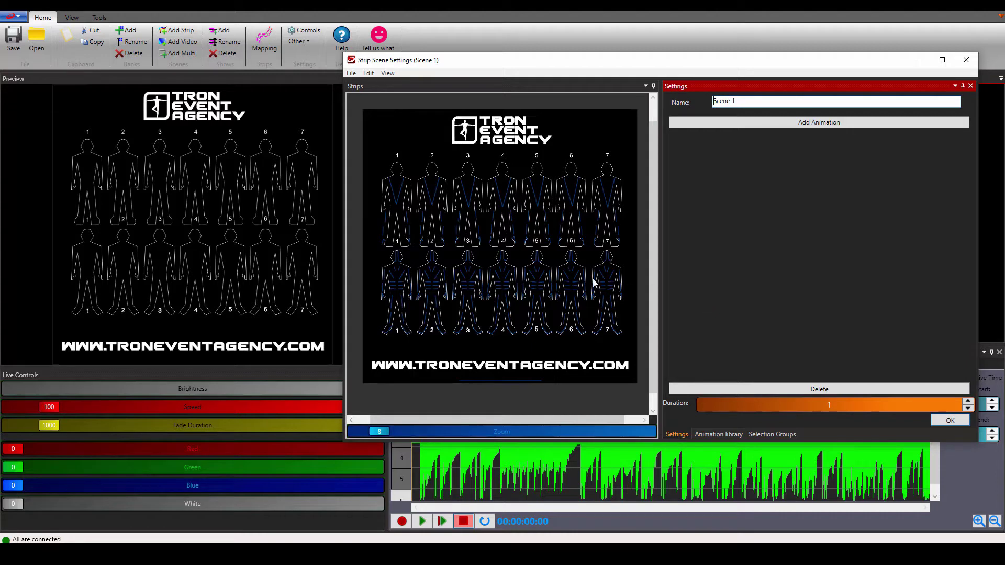
{"action": "left_click", "coordinate": [411, 255]}
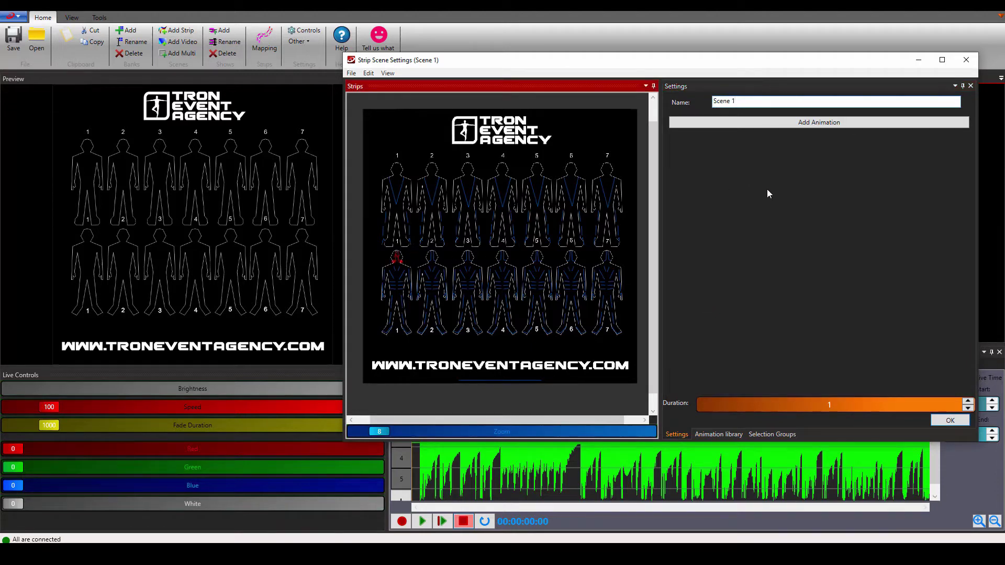
{"action": "left_click", "coordinate": [806, 124]}
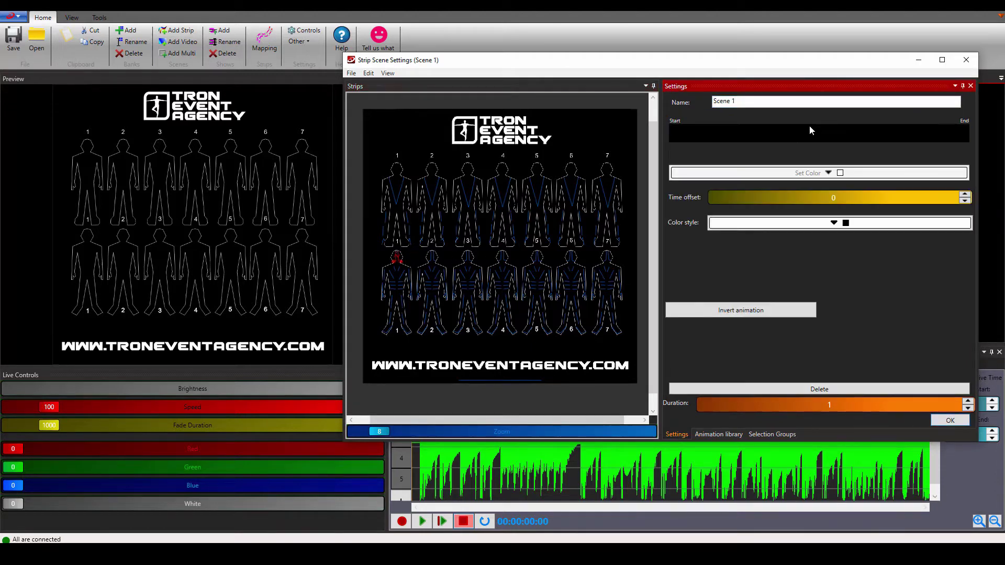
{"action": "left_click", "coordinate": [810, 132]}
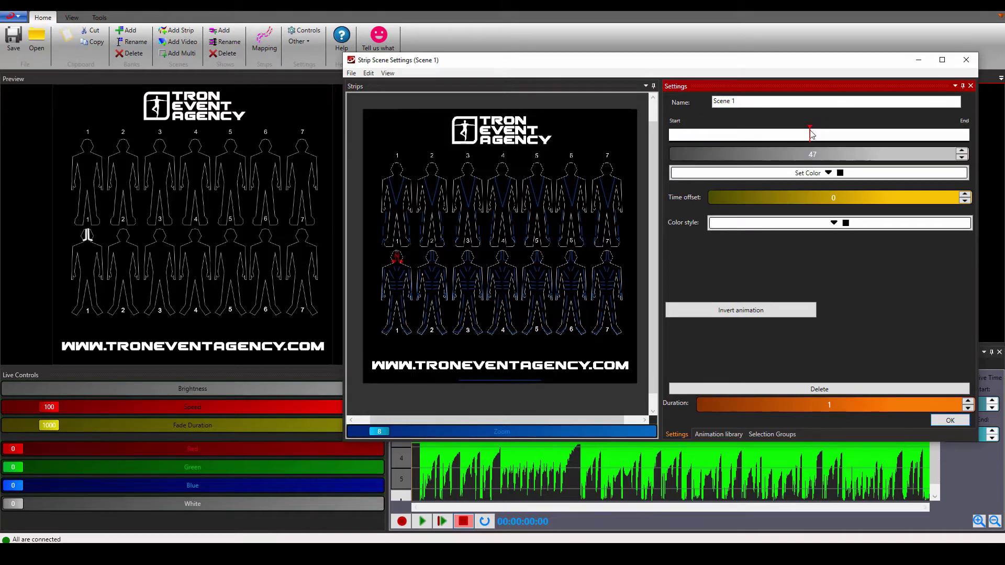
{"action": "left_click", "coordinate": [828, 175]}
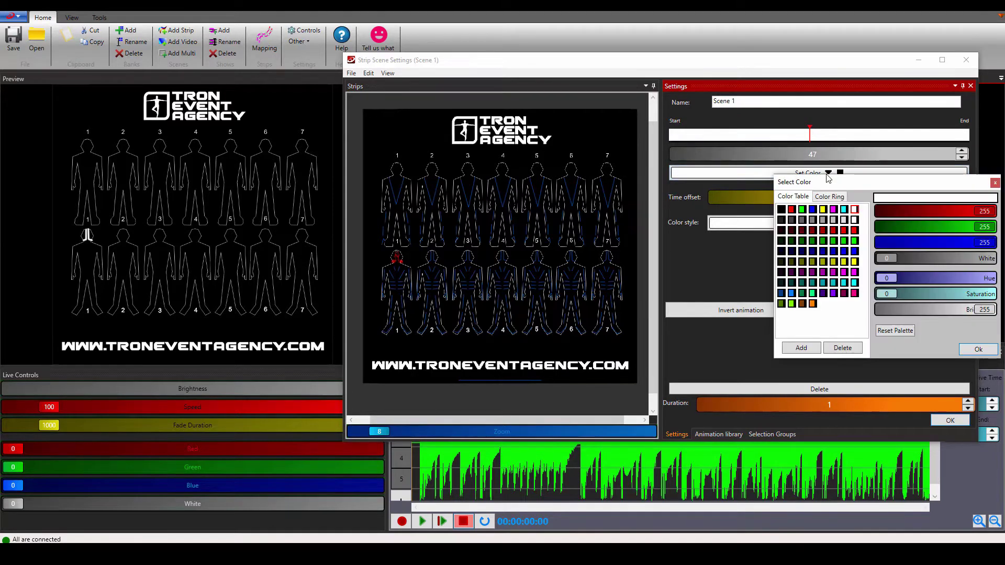
{"action": "left_click", "coordinate": [792, 209]}
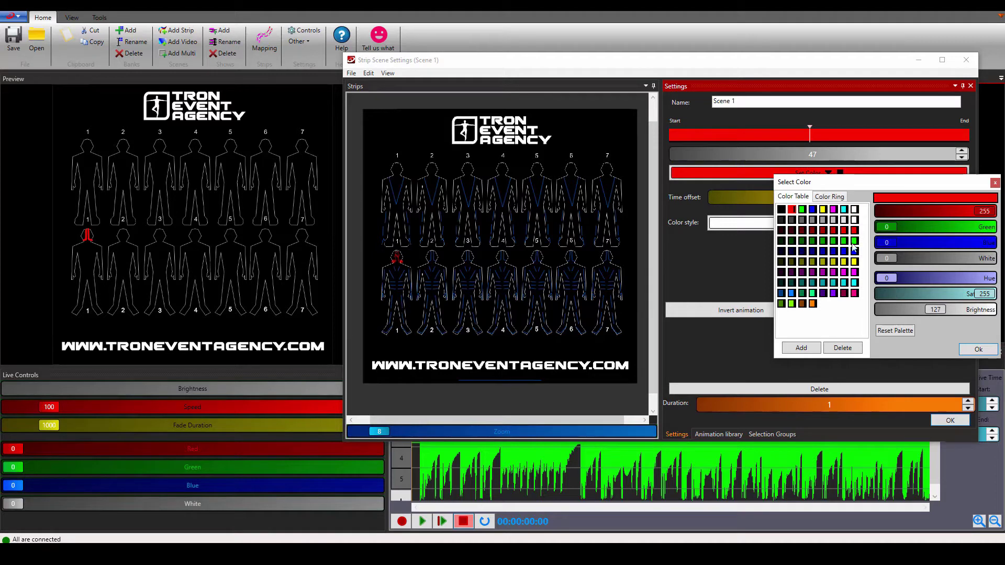
{"action": "left_click", "coordinate": [979, 350]}
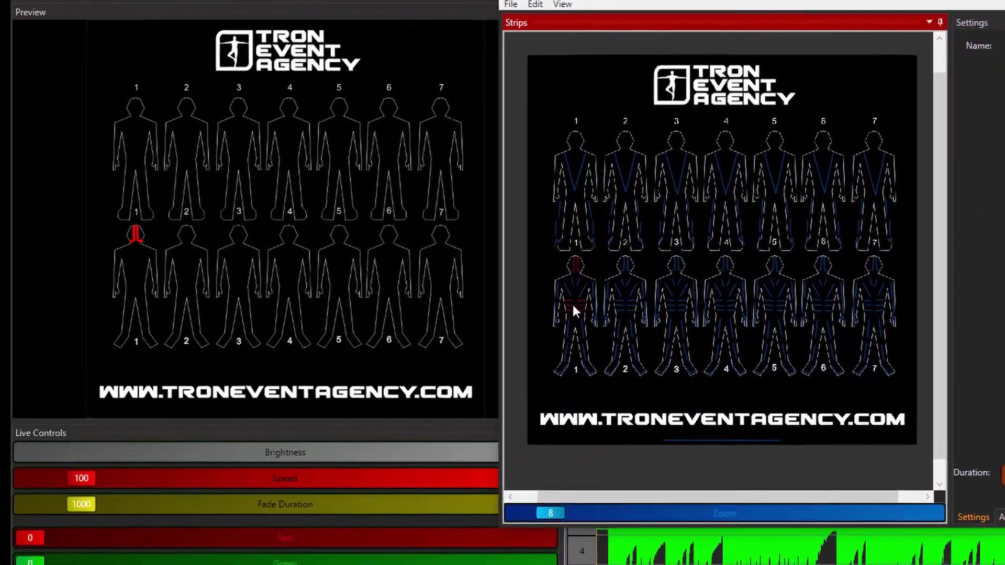
{"action": "left_click", "coordinate": [573, 305]}
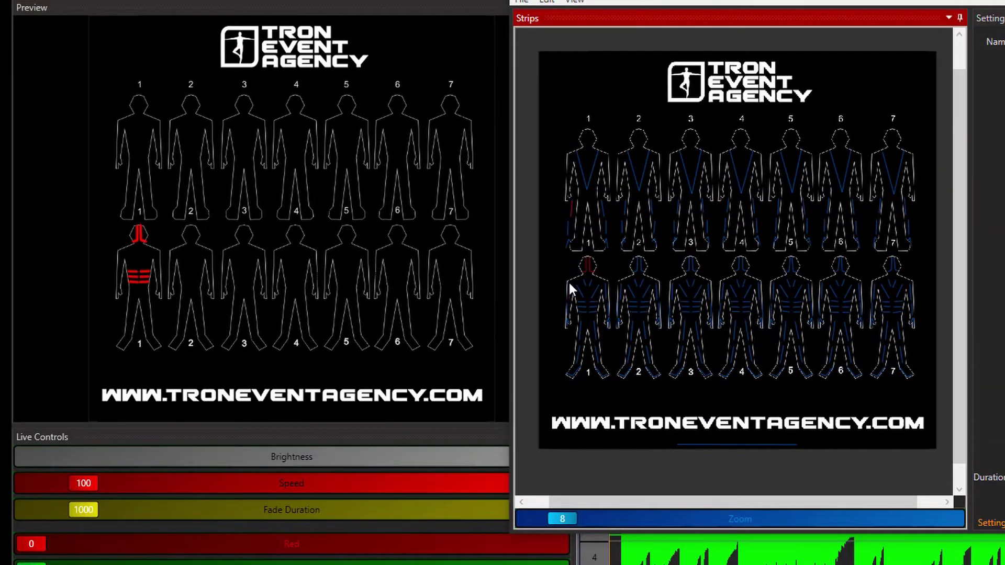
{"action": "left_click", "coordinate": [569, 283]}
{"action": "left_click", "coordinate": [607, 288]}
- Copy dancer 1's red animation onto dancer 2's strips and confirm Scene 1
{"action": "left_click", "coordinate": [586, 263]}
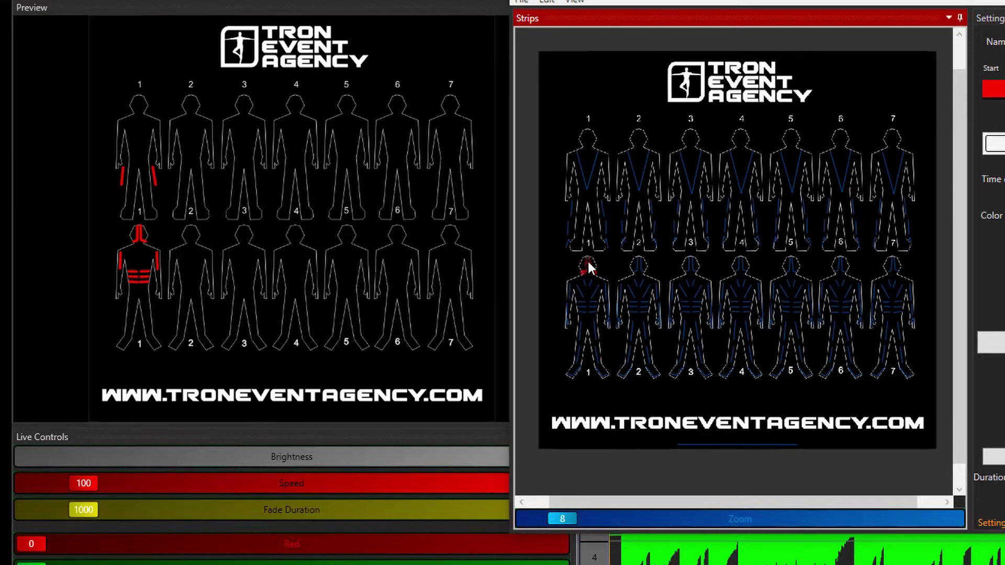
{"action": "left_click_drag", "start_coordinate": [615, 252], "coordinate": [662, 375]}
{"action": "key", "text": "ctrl+c"}
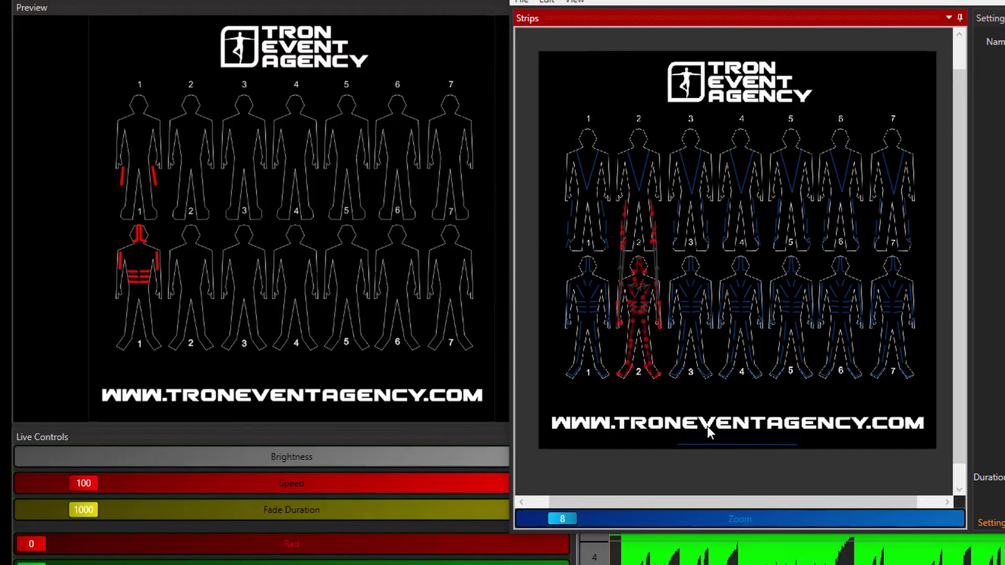
{"action": "key", "text": "ctrl+v"}
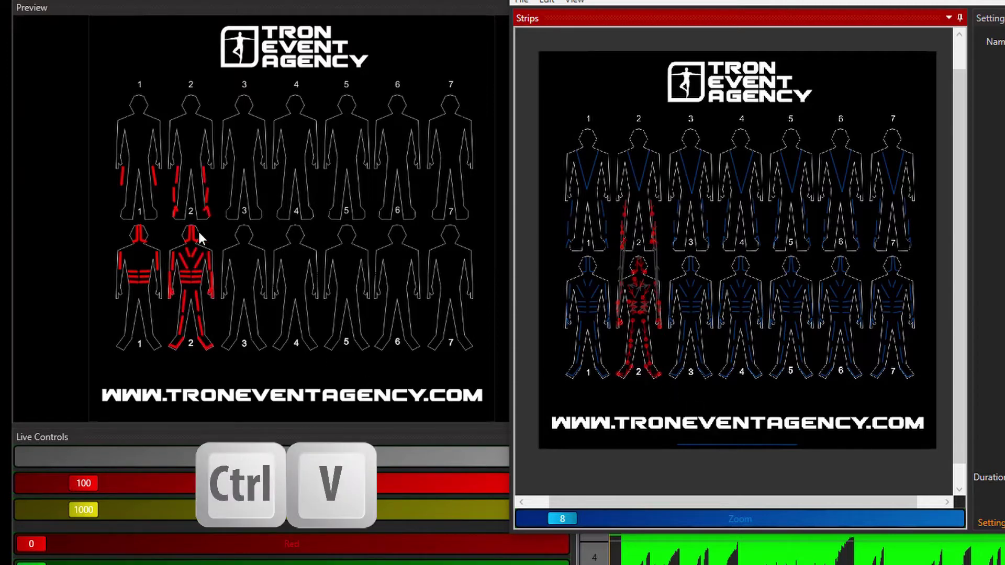
{"action": "left_click", "coordinate": [664, 394]}
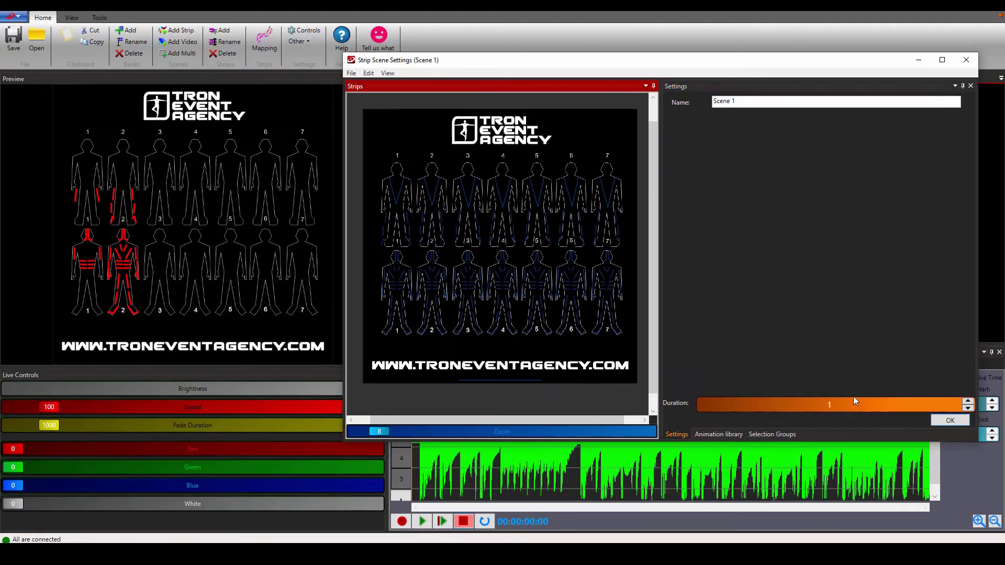
{"action": "left_click", "coordinate": [943, 419]}
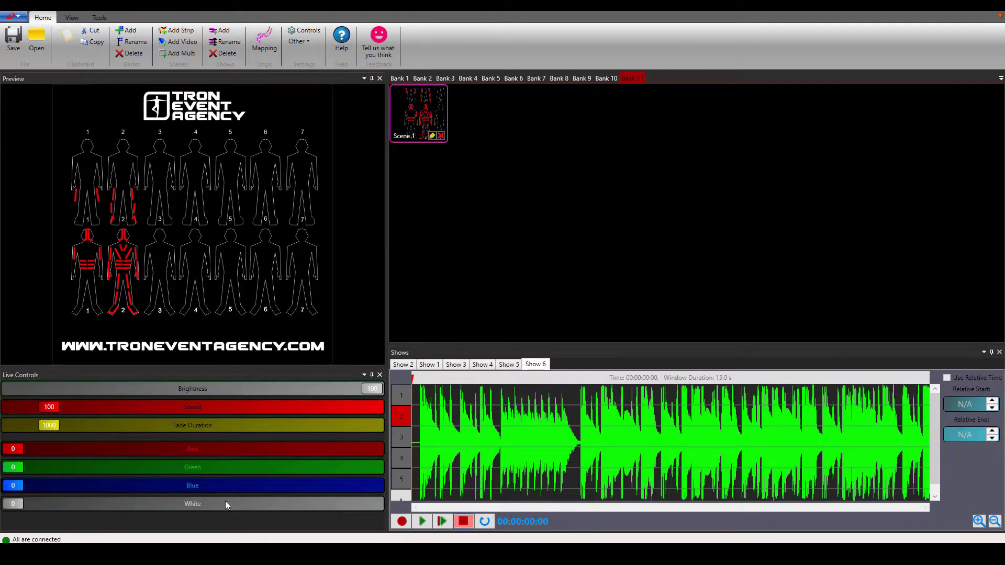
- Add strip Scene 2 and apply the Red animation to every strip on all suits
{"action": "left_click", "coordinate": [178, 31]}
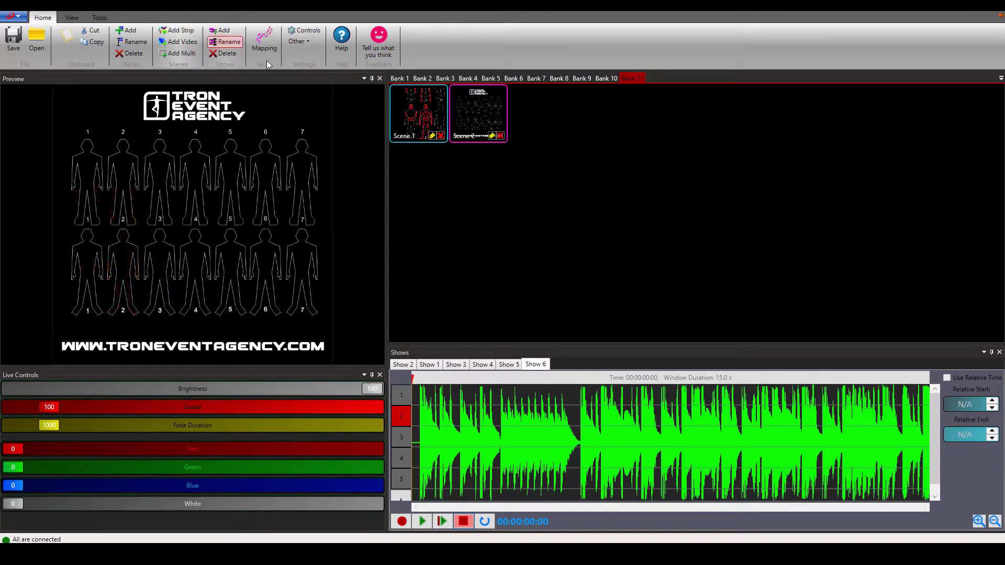
{"action": "left_click", "coordinate": [492, 137]}
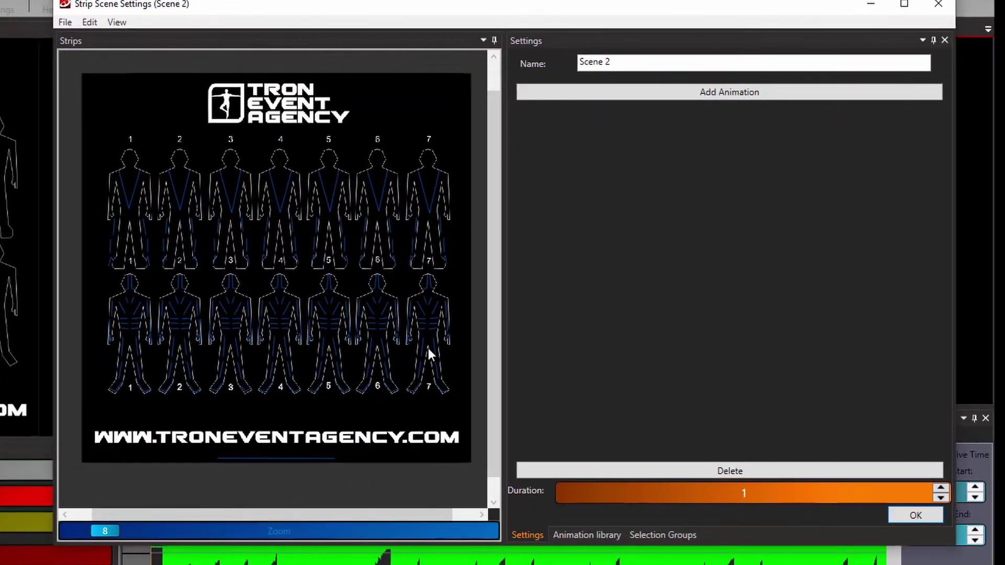
{"action": "left_click", "coordinate": [574, 535]}
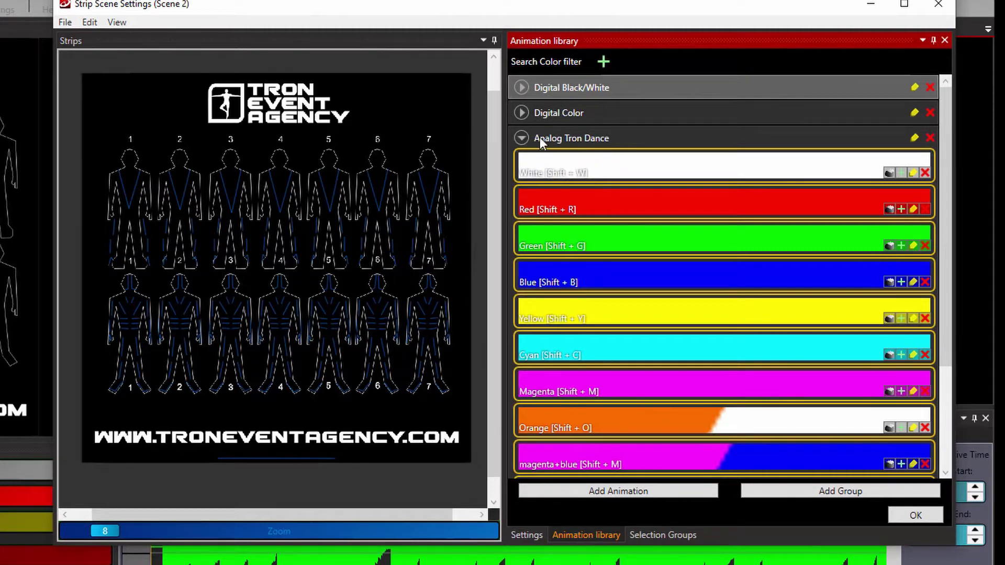
{"action": "left_click", "coordinate": [522, 113]}
{"action": "left_click", "coordinate": [523, 112]}
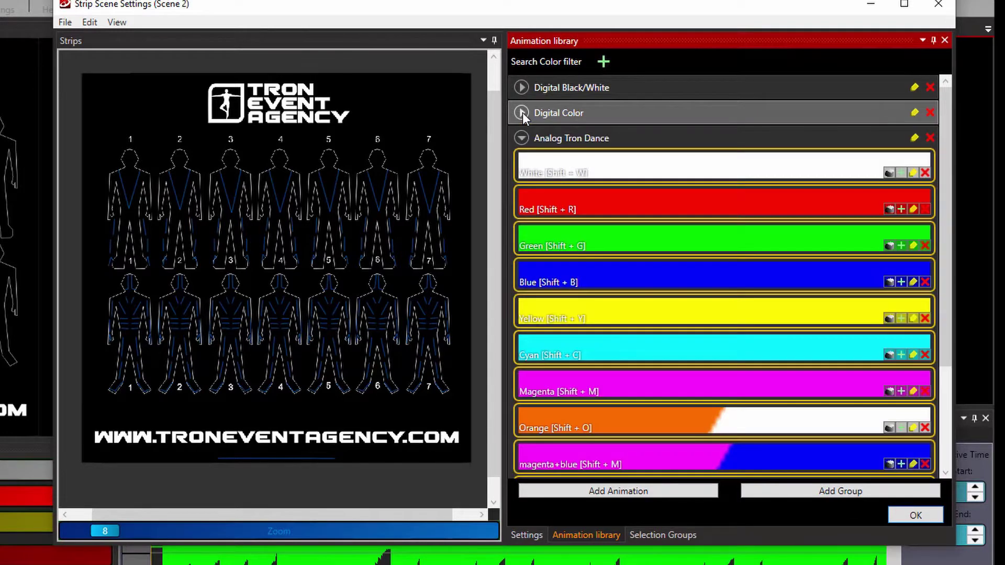
{"action": "left_click", "coordinate": [522, 139]}
{"action": "left_click", "coordinate": [522, 139]}
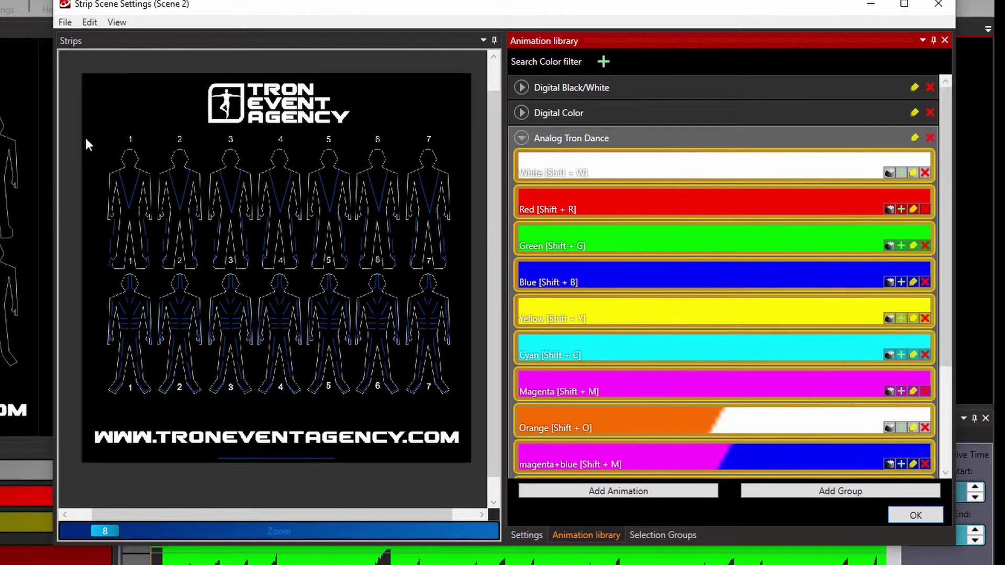
{"action": "left_click_drag", "start_coordinate": [95, 131], "coordinate": [459, 415]}
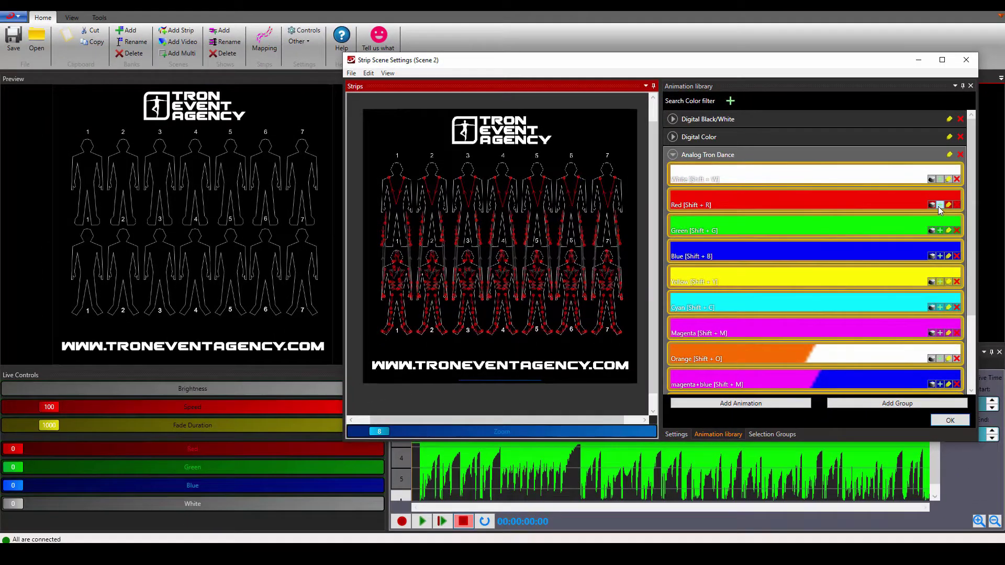
{"action": "left_click", "coordinate": [938, 206]}
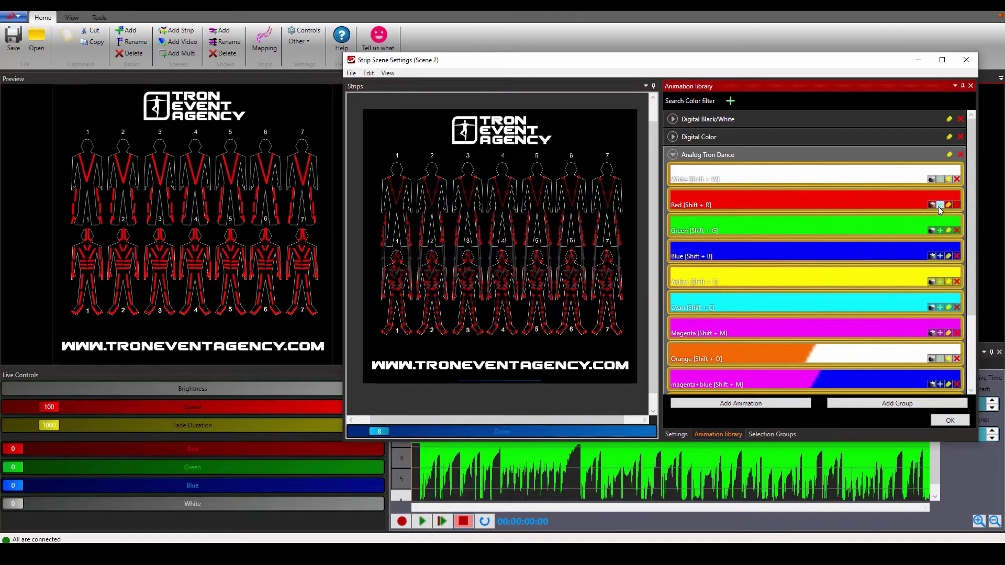
- Rename Scene 2 to 'All red' in its settings, then add a new strip scene
{"action": "left_click", "coordinate": [950, 421]}
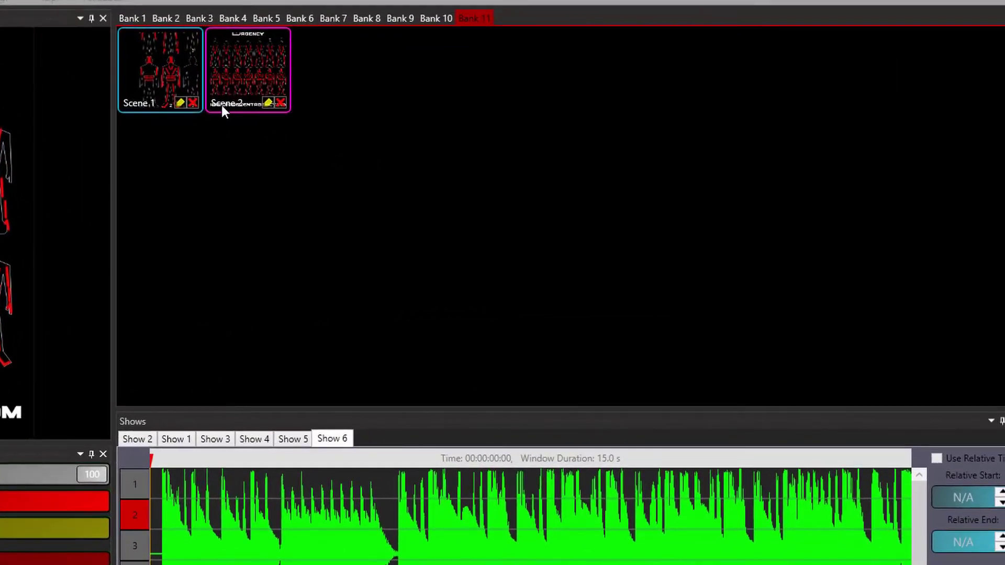
{"action": "left_click", "coordinate": [266, 105]}
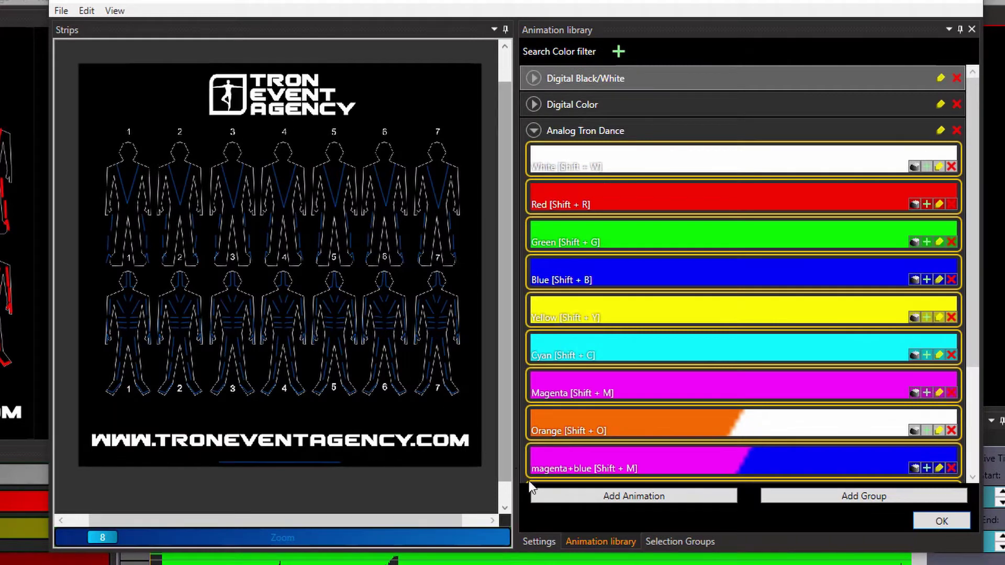
{"action": "left_click", "coordinate": [547, 540]}
{"action": "left_click_drag", "start_coordinate": [628, 51], "coordinate": [547, 55]}
{"action": "type", "text": "All red"}
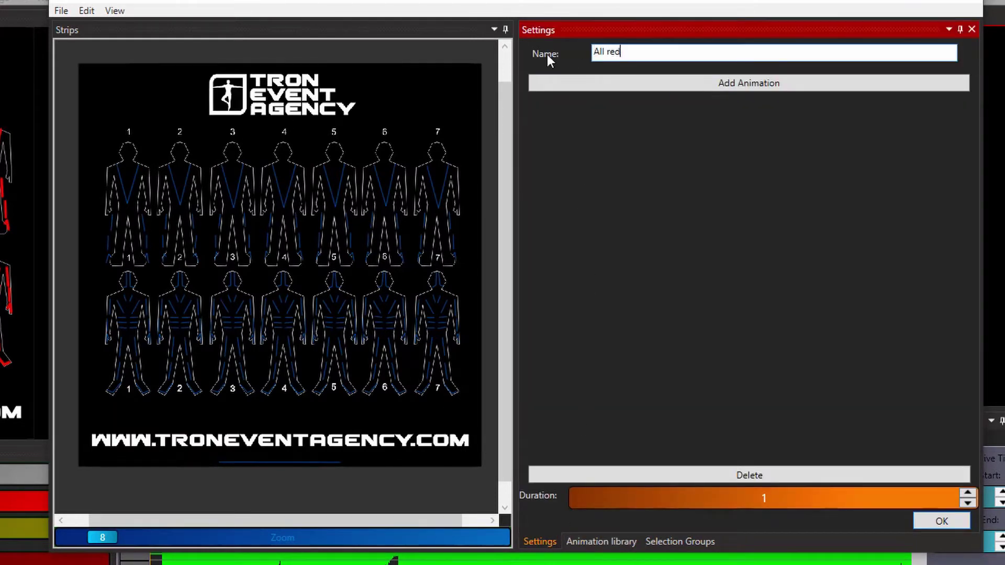
{"action": "left_click", "coordinate": [927, 527]}
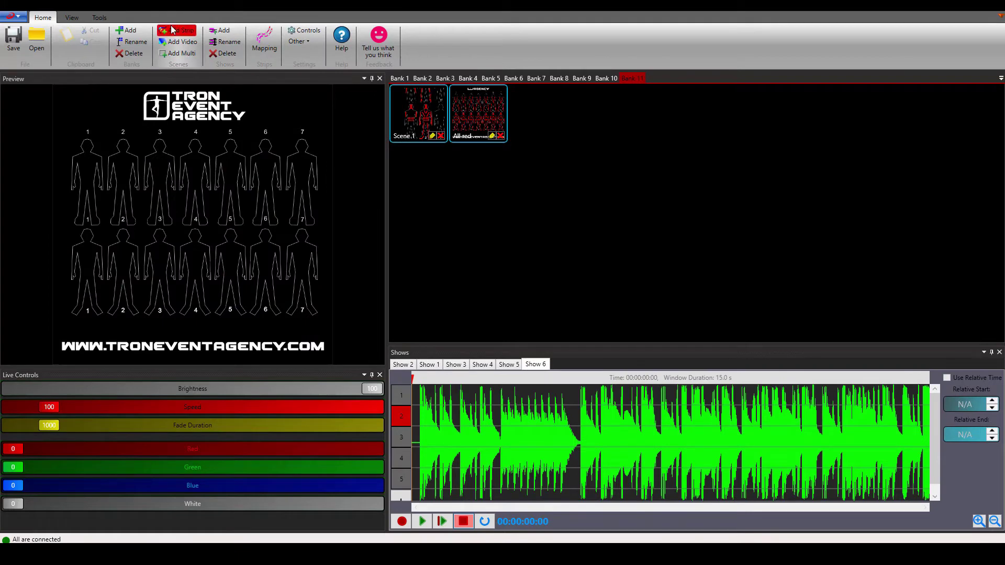
{"action": "left_click", "coordinate": [173, 30]}
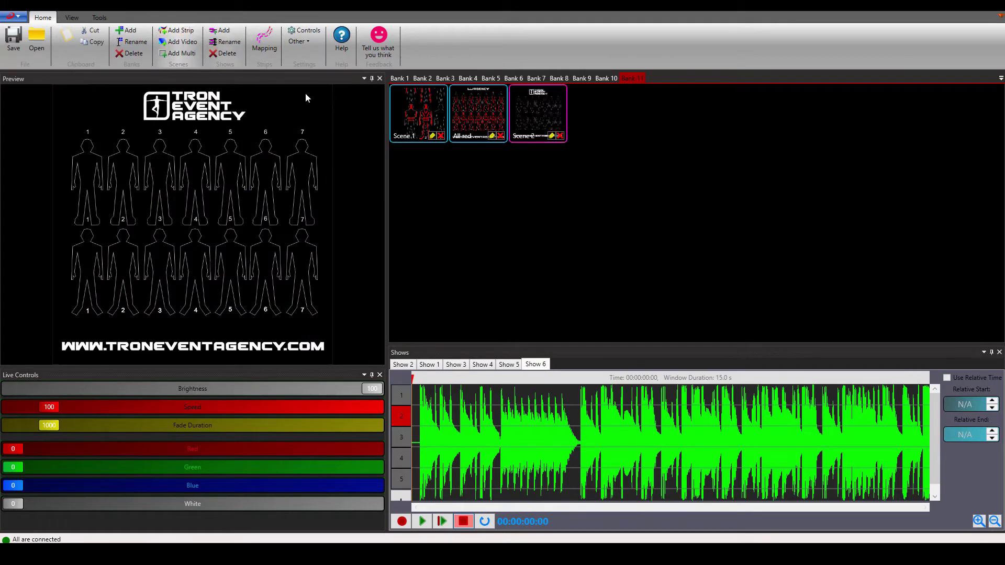
- In Scene 2's settings, enlarge the suits and colour suit 1's head, belt and side strips
{"action": "left_click", "coordinate": [551, 136]}
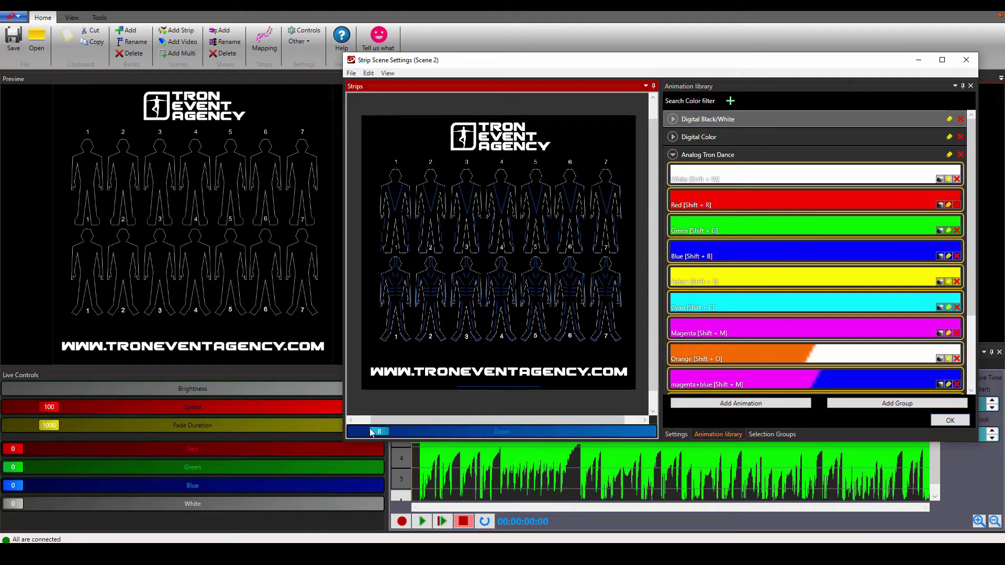
{"action": "left_click_drag", "start_coordinate": [378, 433], "coordinate": [420, 417]}
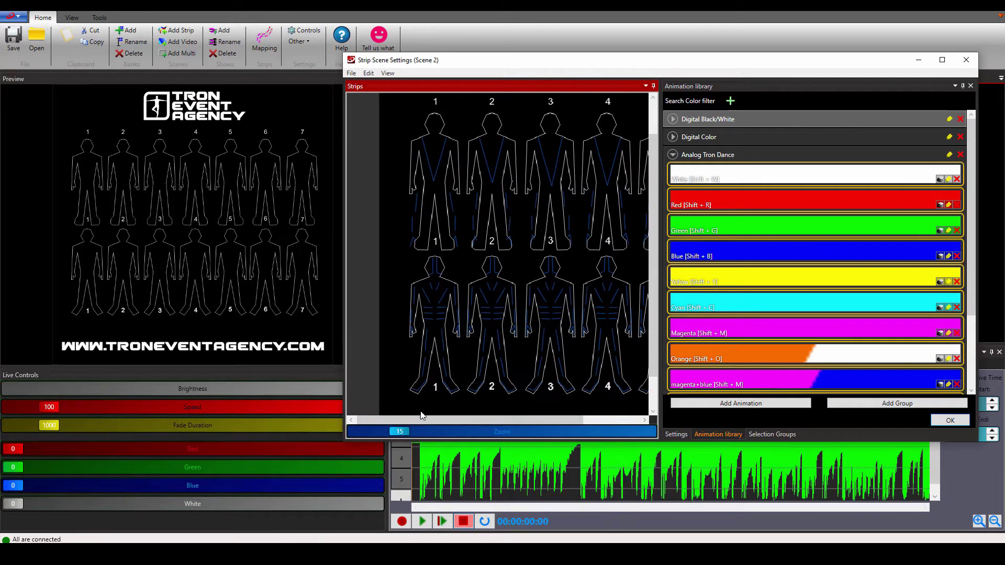
{"action": "left_click", "coordinate": [436, 273]}
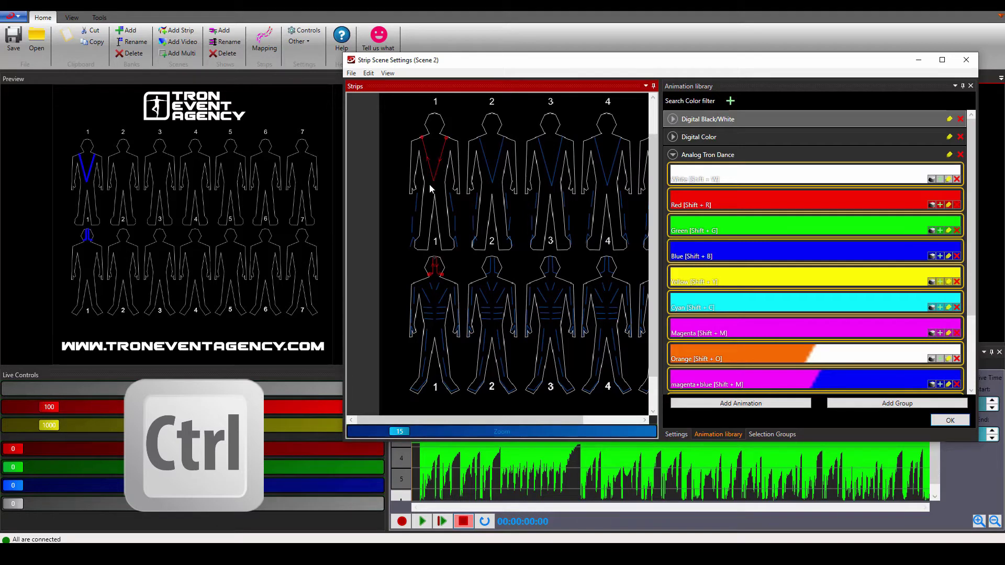
{"action": "left_click", "coordinate": [442, 313]}
{"action": "left_click", "coordinate": [412, 317], "text": "ctrl"}
{"action": "left_click", "coordinate": [456, 317], "text": "ctrl"}
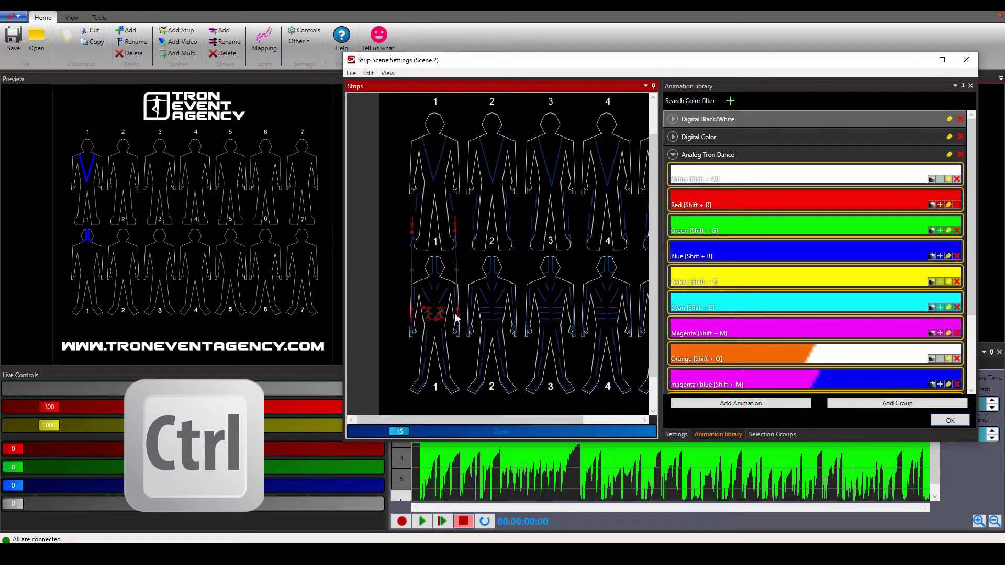
- Colour suit 1's remaining arm, chest, feet and leg strips individually, then confirm Scene 2
{"action": "left_click", "coordinate": [415, 292]}
{"action": "left_click", "coordinate": [458, 331], "text": "ctrl"}
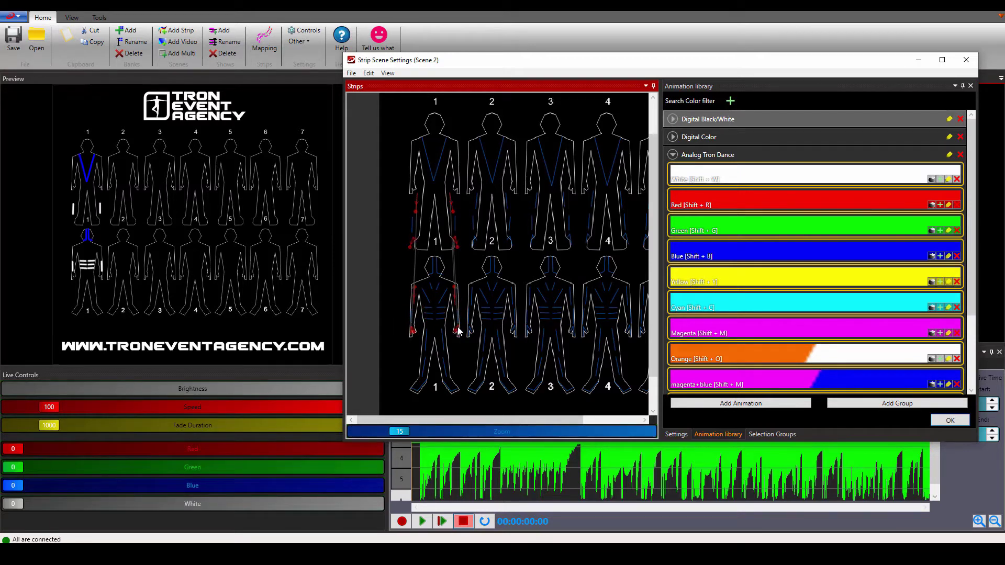
{"action": "left_click", "coordinate": [426, 297]}
{"action": "left_click", "coordinate": [423, 388], "text": "ctrl"}
{"action": "left_click", "coordinate": [425, 347]}
{"action": "left_click", "coordinate": [442, 350]}
{"action": "left_click", "coordinate": [950, 421]}
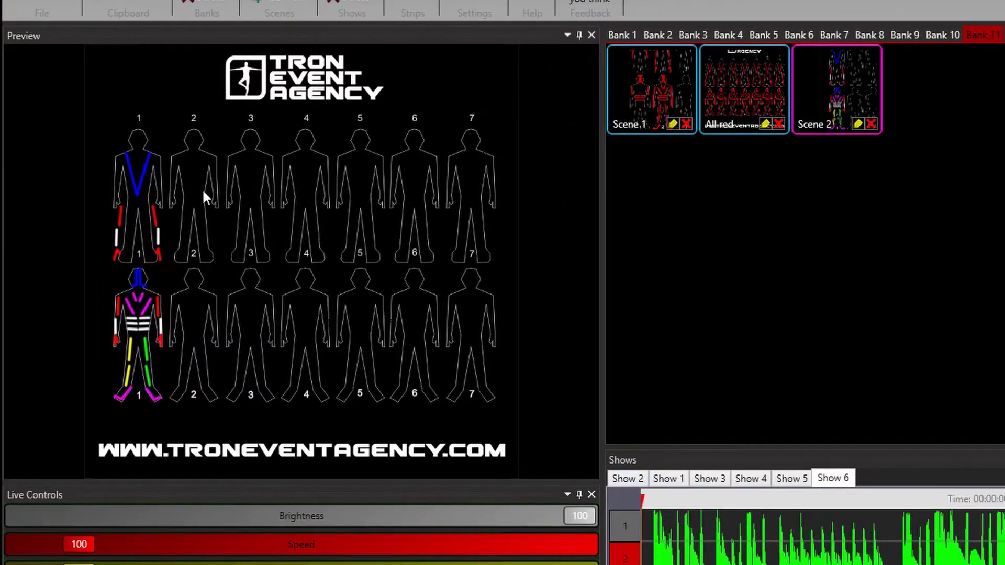
- Add Scene 3, colour the suits' heads and feet magenta and suits 1–3 legs green
{"action": "left_click", "coordinate": [308, 5]}
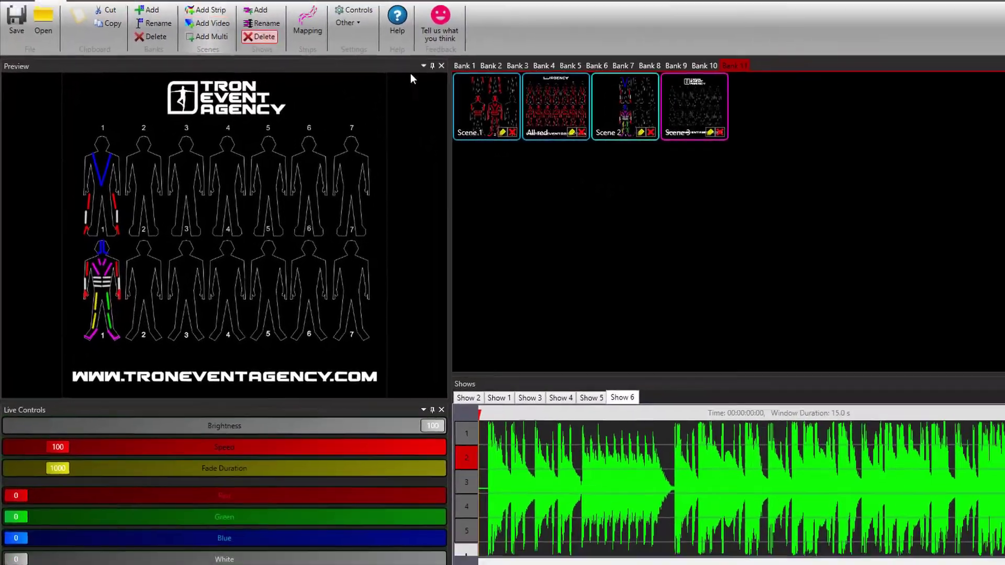
{"action": "left_click", "coordinate": [935, 124]}
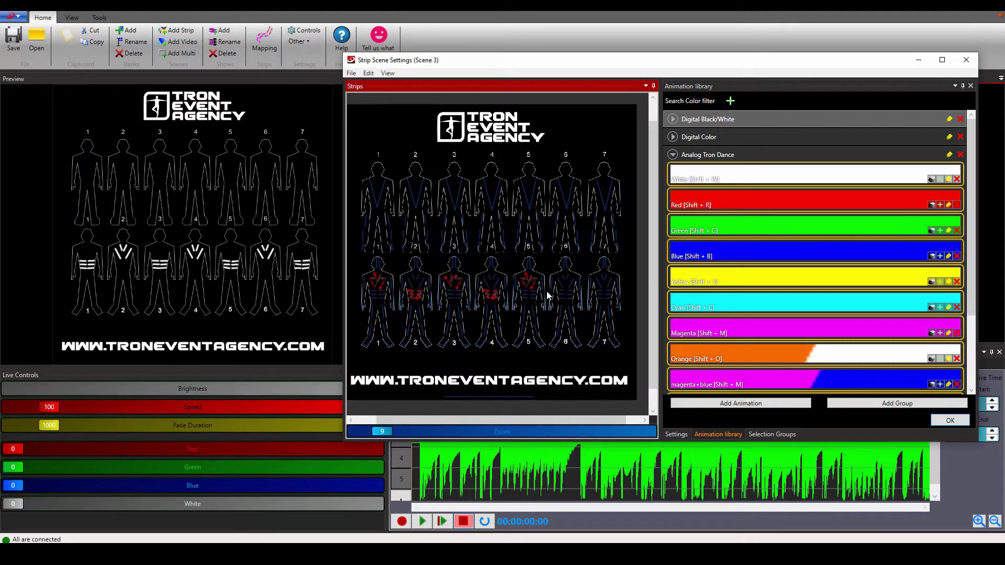
{"action": "left_click_drag", "start_coordinate": [363, 256], "coordinate": [616, 276]}
{"action": "key", "text": "shift+m"}
{"action": "left_click_drag", "start_coordinate": [368, 312], "coordinate": [469, 337]}
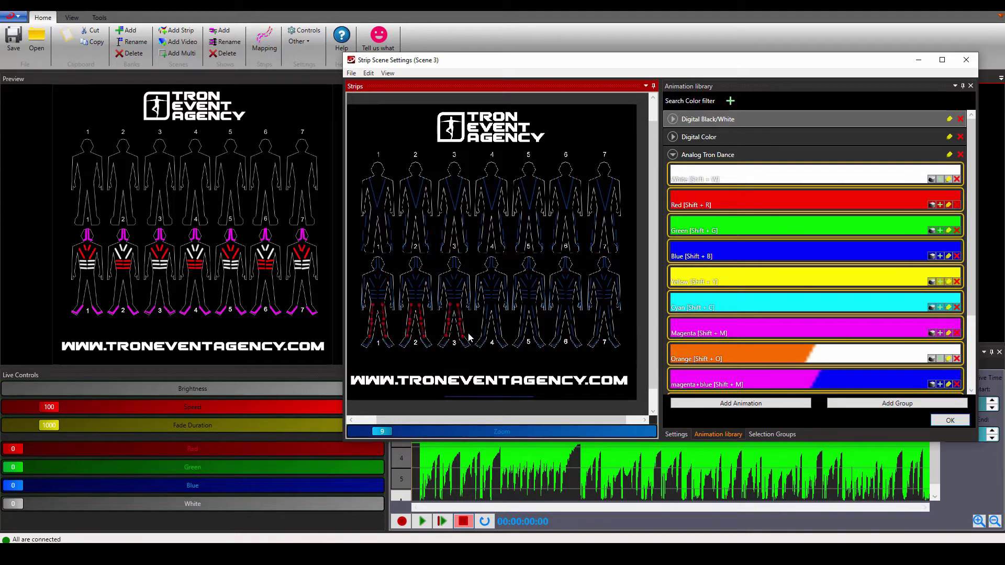
{"action": "key", "text": "shift+g"}
- Colour suits 4–7 legs yellow and upper chests blue, select the arms, and close Scene 3
{"action": "left_click_drag", "start_coordinate": [618, 313], "coordinate": [485, 337]}
{"action": "key", "text": "shift+y"}
{"action": "left_click_drag", "start_coordinate": [356, 189], "coordinate": [629, 203]}
{"action": "key", "text": "shift+b"}
{"action": "left_click_drag", "start_coordinate": [421, 267], "coordinate": [626, 312]}
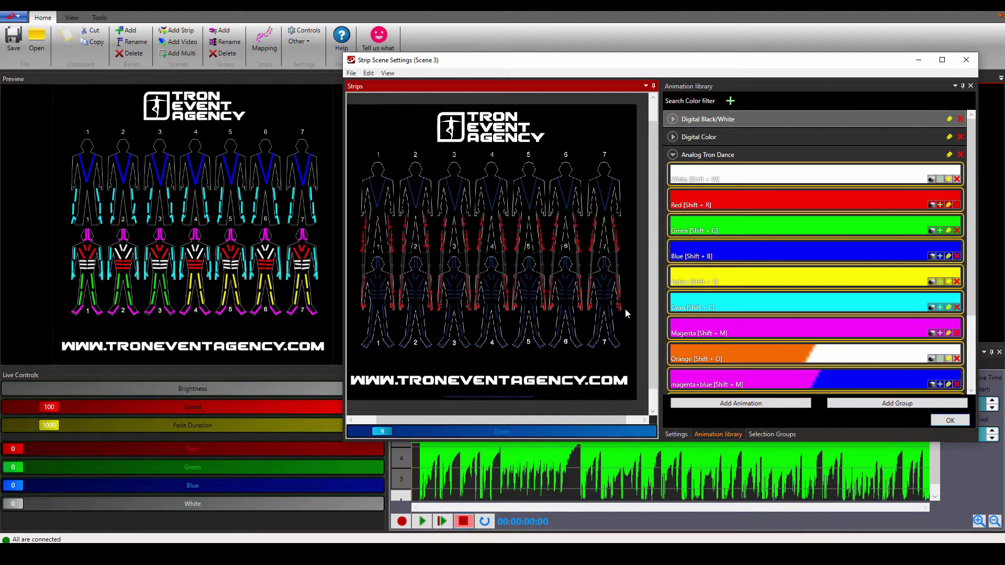
{"action": "key", "text": "Return"}
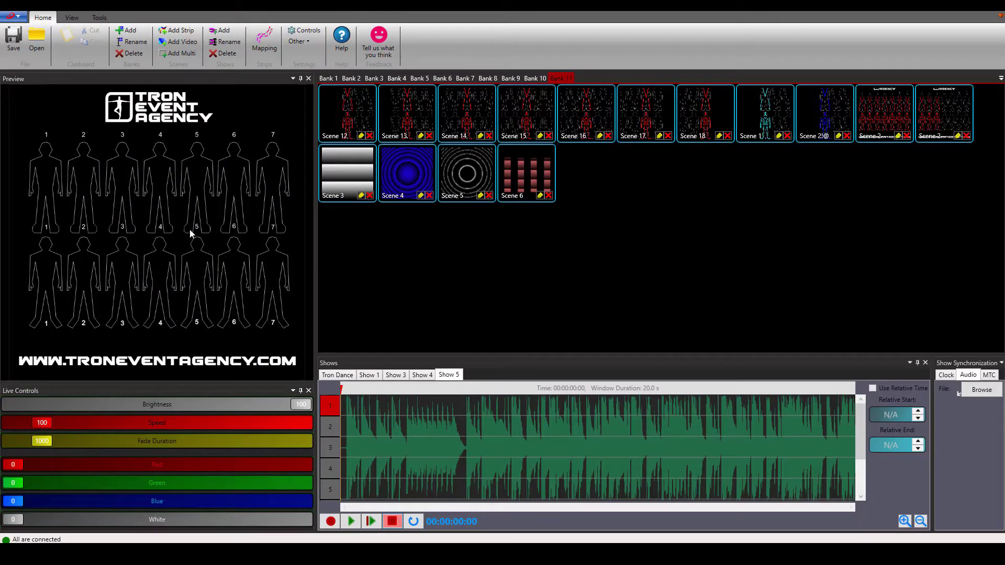
- Add Scene 7, select every strip on all suits, and create a new Analog animation
{"action": "left_click", "coordinate": [169, 29]}
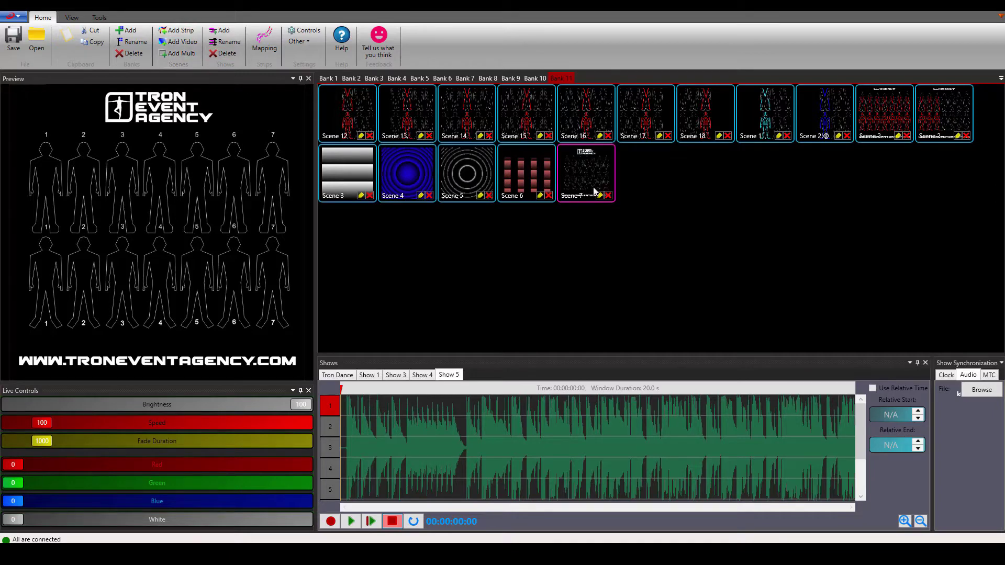
{"action": "left_click", "coordinate": [600, 196]}
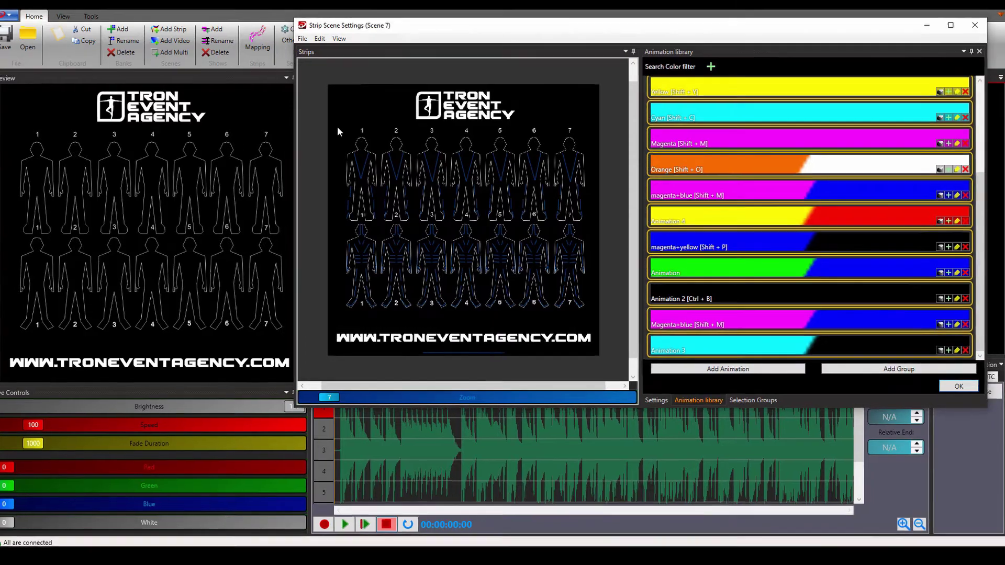
{"action": "left_click_drag", "start_coordinate": [338, 127], "coordinate": [590, 338]}
{"action": "left_click", "coordinate": [617, 422]}
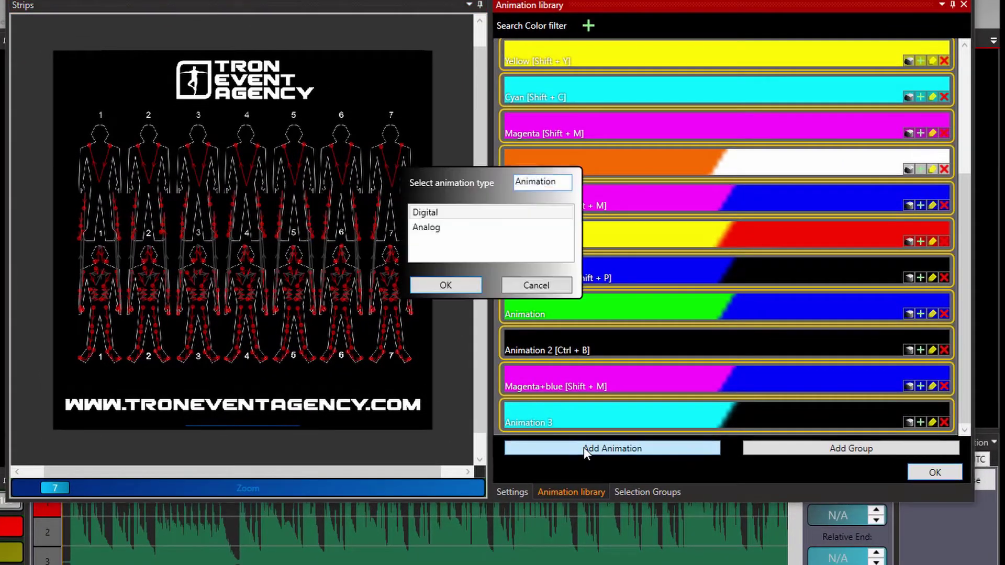
{"action": "left_click", "coordinate": [464, 227]}
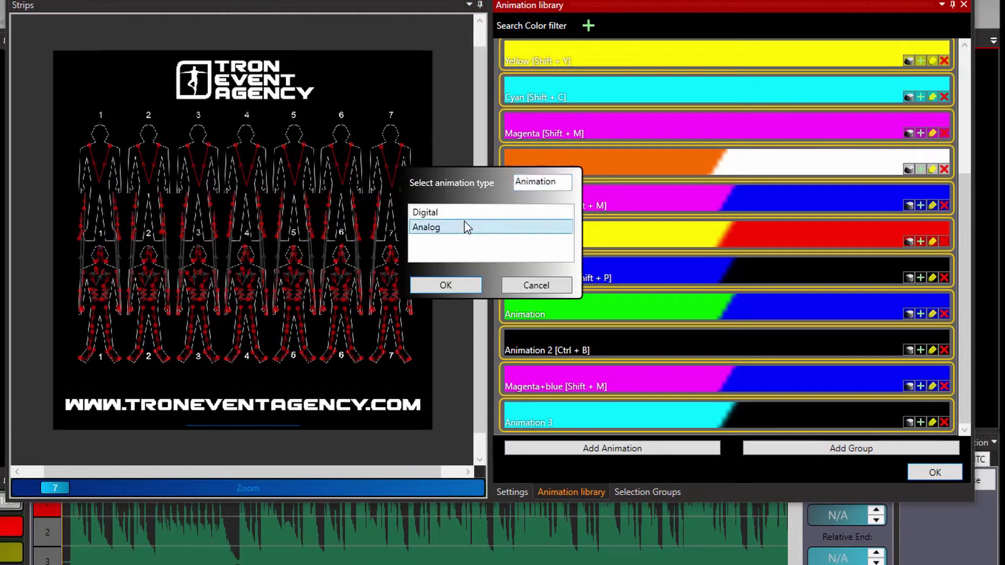
{"action": "left_click", "coordinate": [446, 284]}
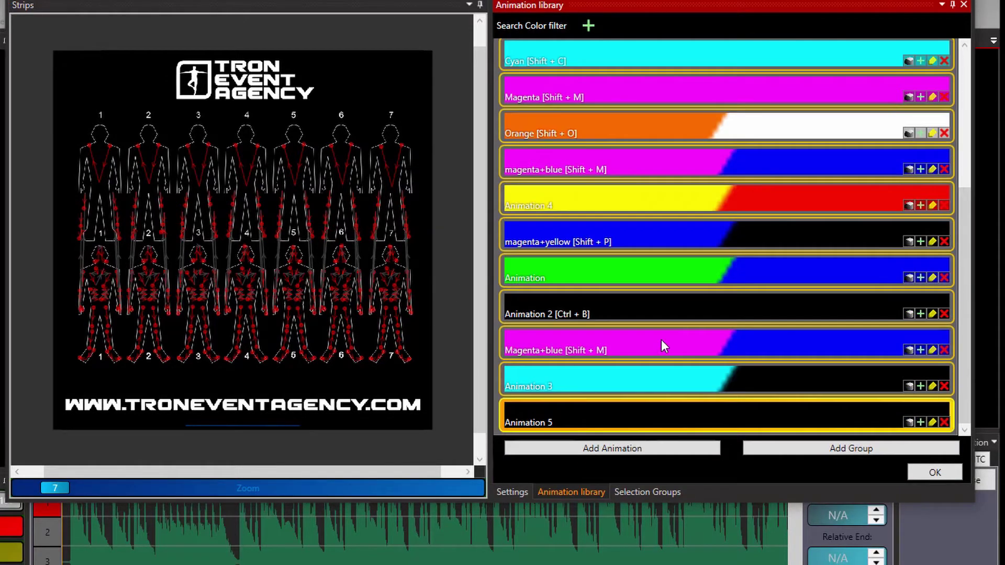
- In Animation 5, add a gradient stop at the middle coloured magenta
{"action": "left_click", "coordinate": [933, 422]}
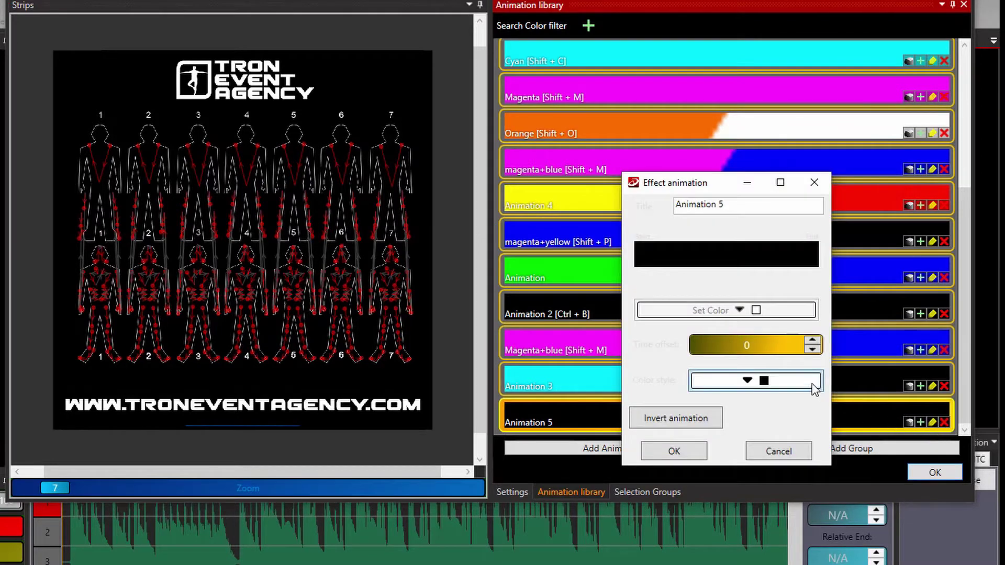
{"action": "left_click", "coordinate": [739, 246]}
{"action": "left_click_drag", "start_coordinate": [739, 245], "coordinate": [728, 246]}
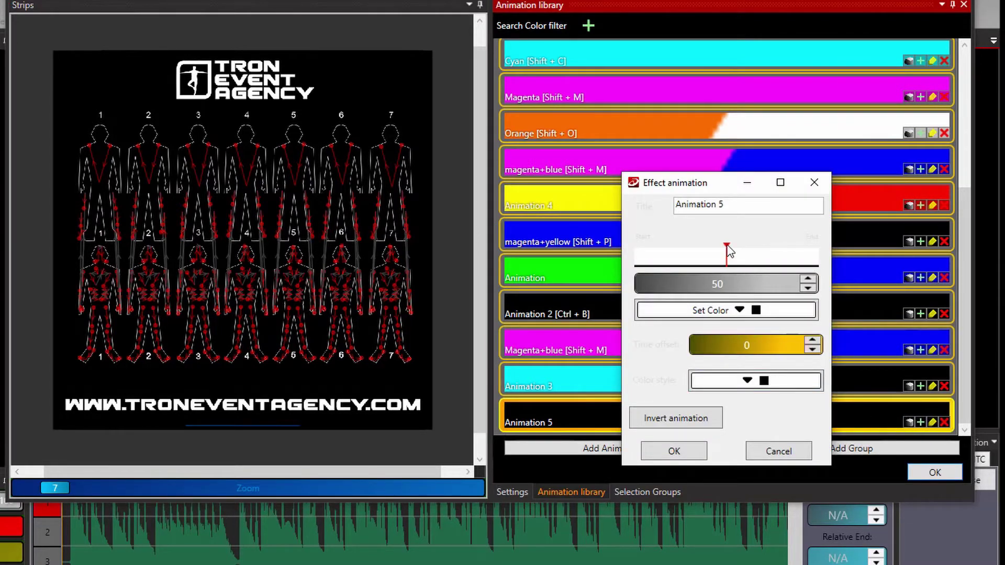
{"action": "left_click", "coordinate": [732, 317]}
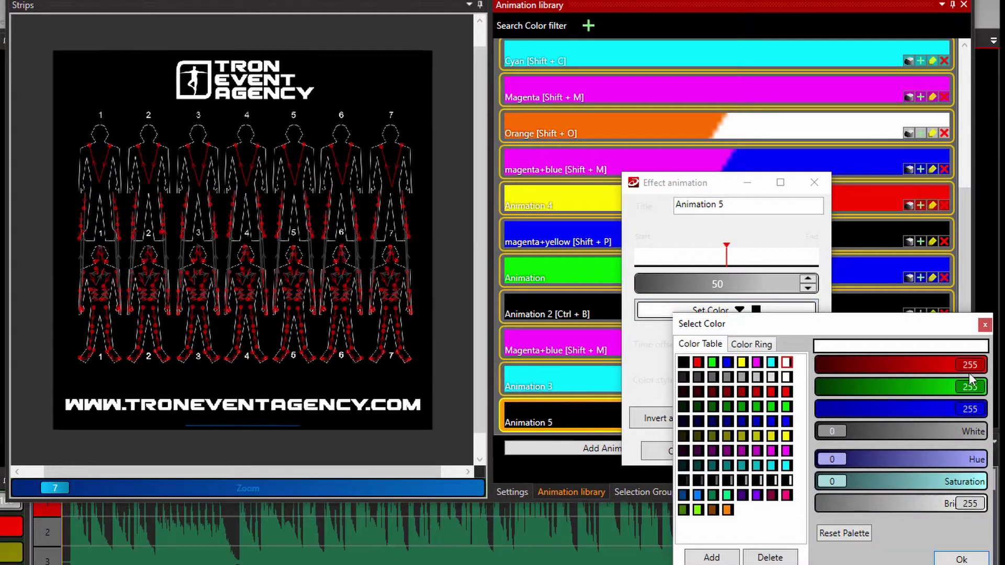
{"action": "left_click_drag", "start_coordinate": [973, 366], "coordinate": [803, 408]}
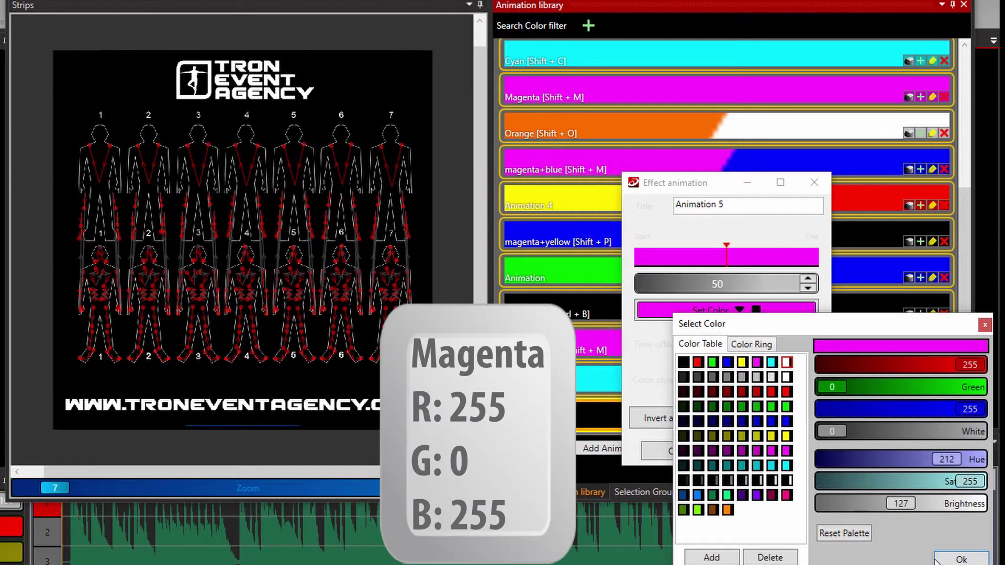
{"action": "left_click", "coordinate": [956, 559]}
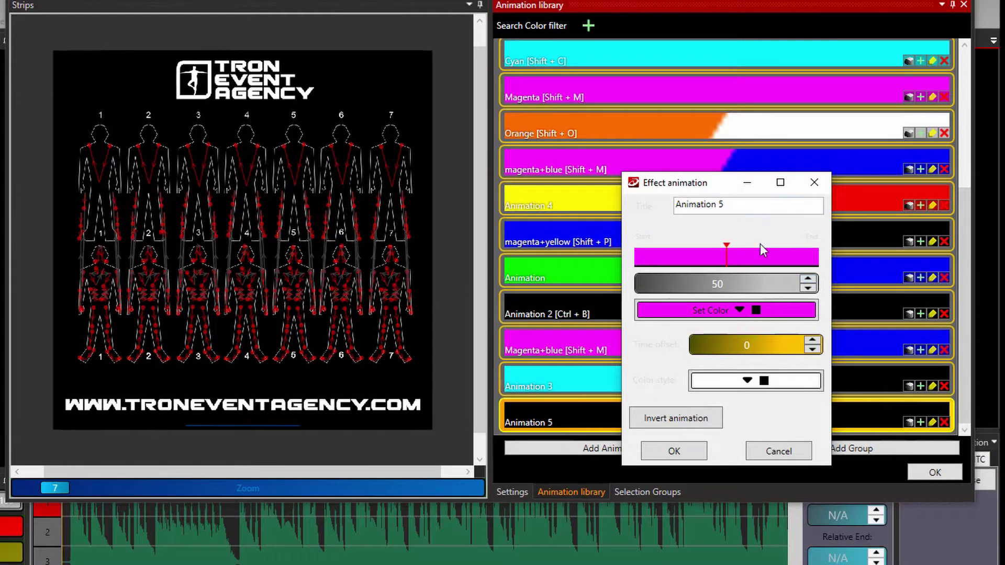
- Add a second stop at 50 coloured yellow for a hard split
{"action": "left_click", "coordinate": [778, 252]}
{"action": "left_click_drag", "start_coordinate": [780, 254], "coordinate": [727, 259]}
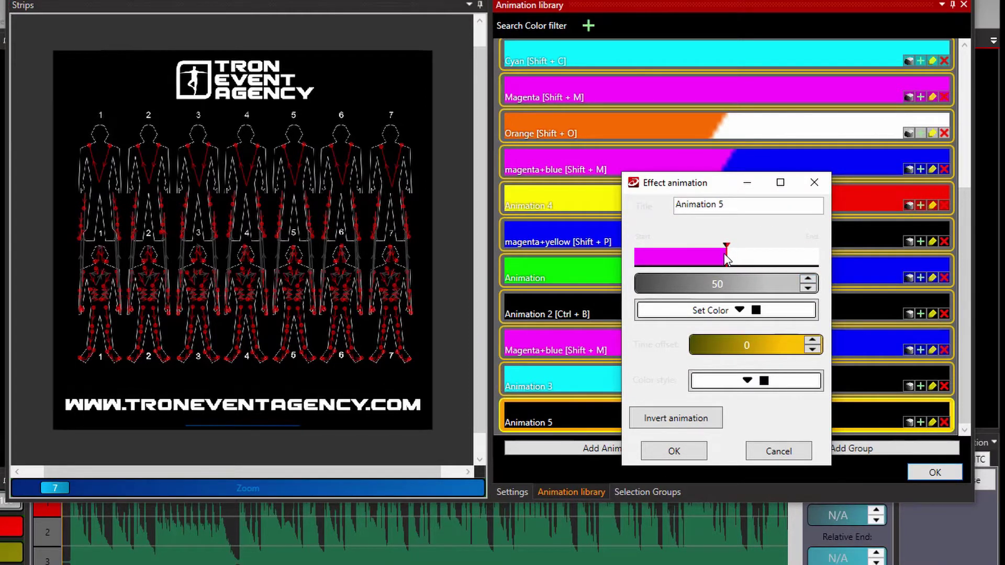
{"action": "left_click", "coordinate": [732, 312]}
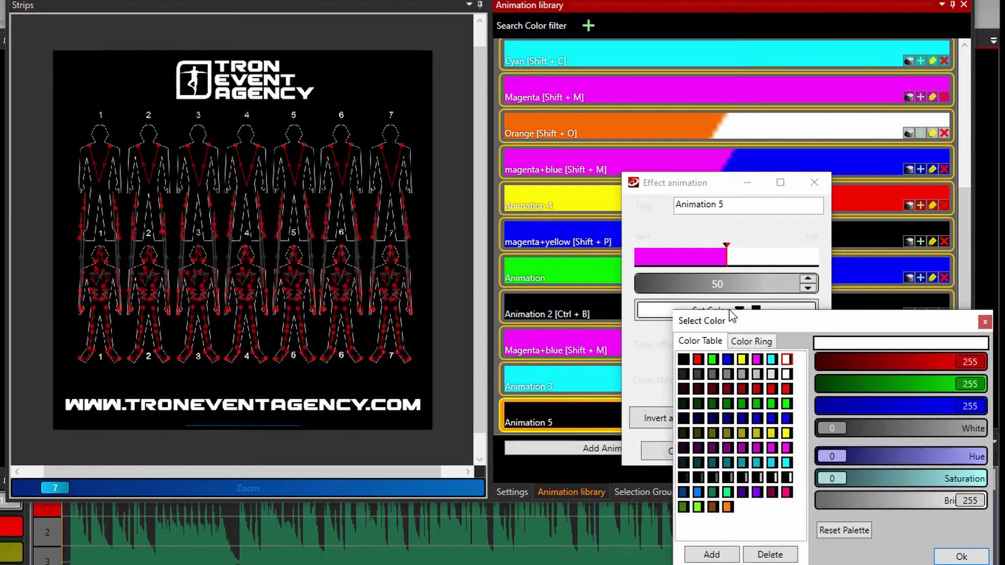
{"action": "left_click", "coordinate": [763, 342]}
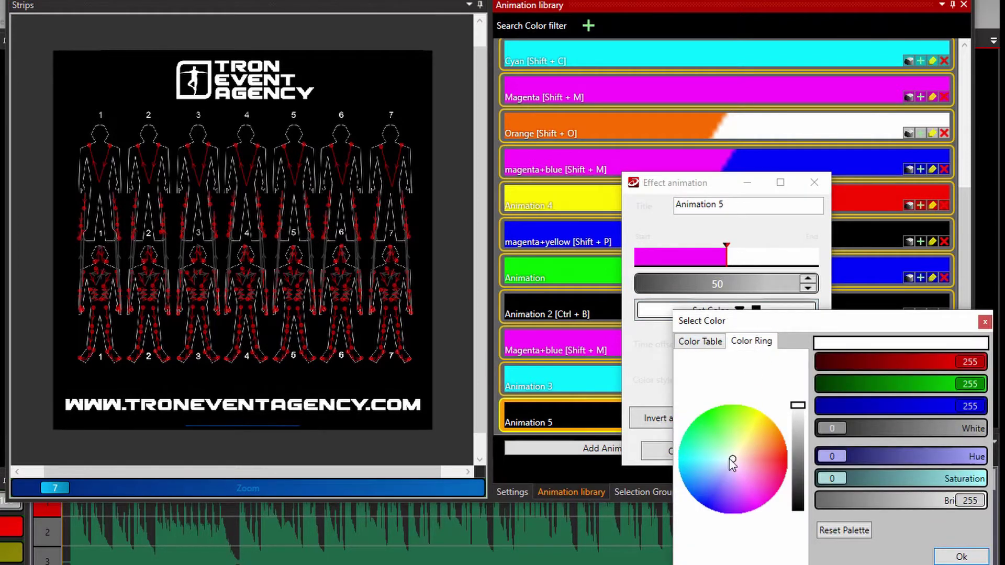
{"action": "left_click_drag", "start_coordinate": [735, 461], "coordinate": [769, 410]}
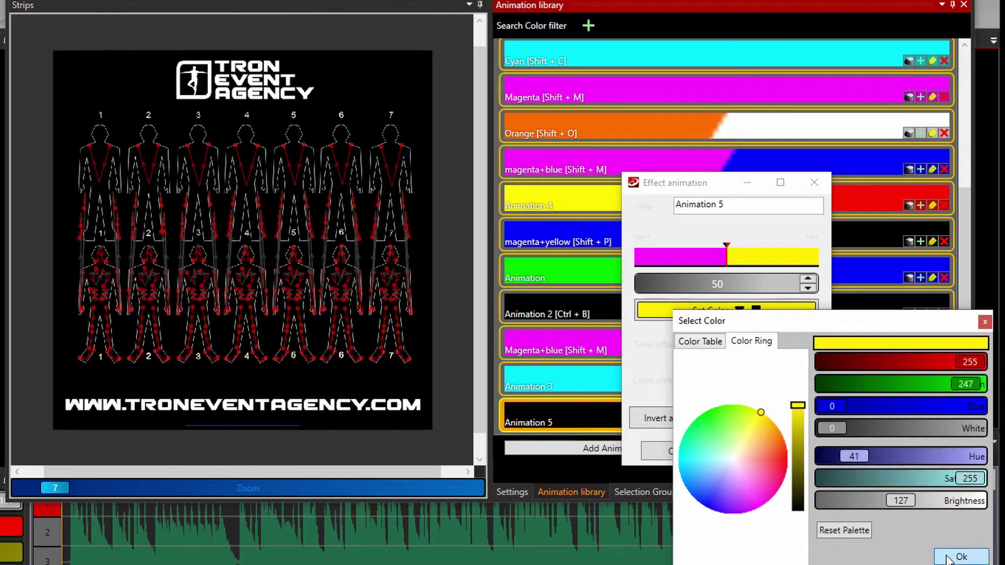
{"action": "left_click", "coordinate": [962, 557]}
- Save Animation 5, assign it hotkey Shift+Y, and close the scene settings
{"action": "left_click", "coordinate": [683, 449]}
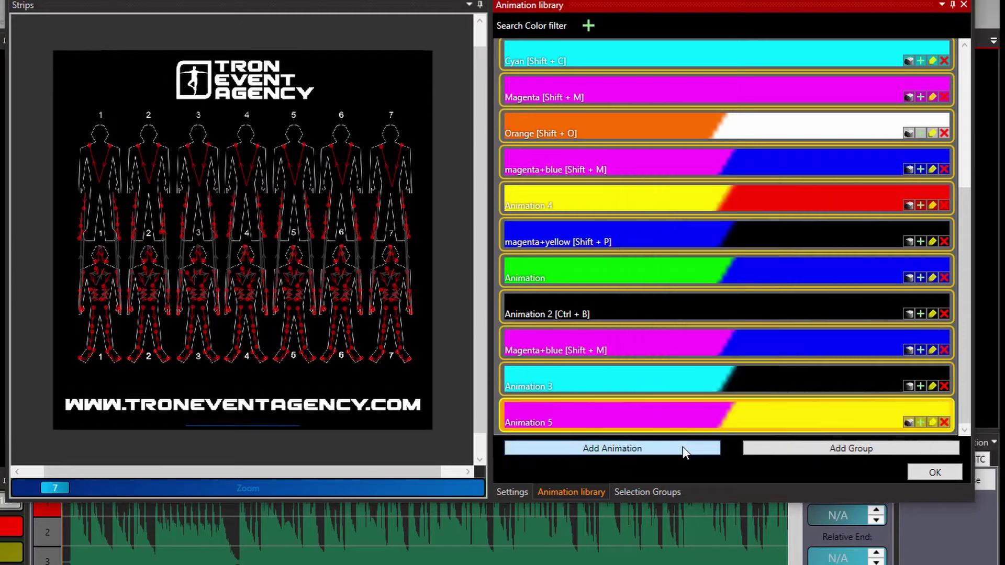
{"action": "left_click", "coordinate": [891, 420]}
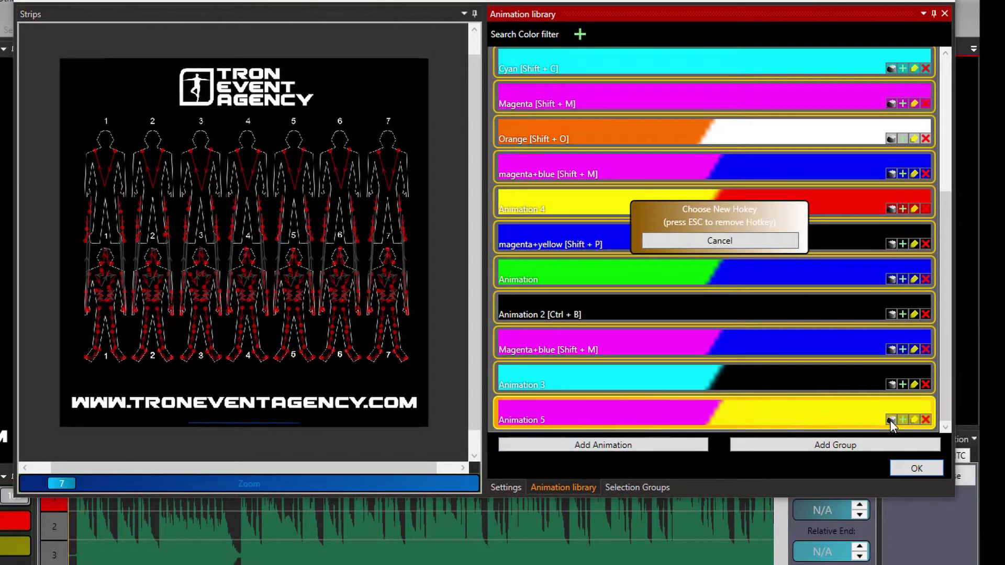
{"action": "key", "text": "shift+y"}
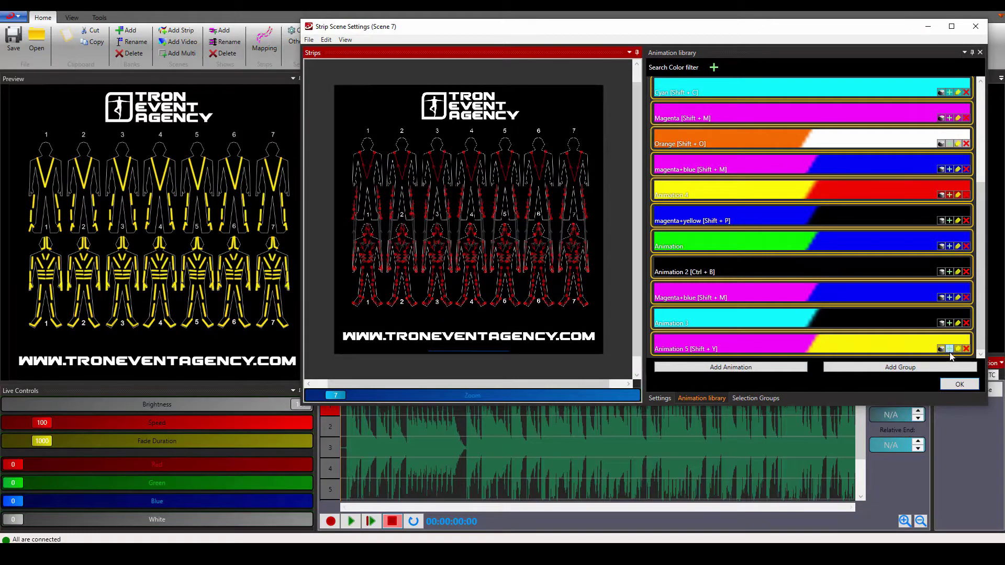
{"action": "left_click", "coordinate": [959, 385]}
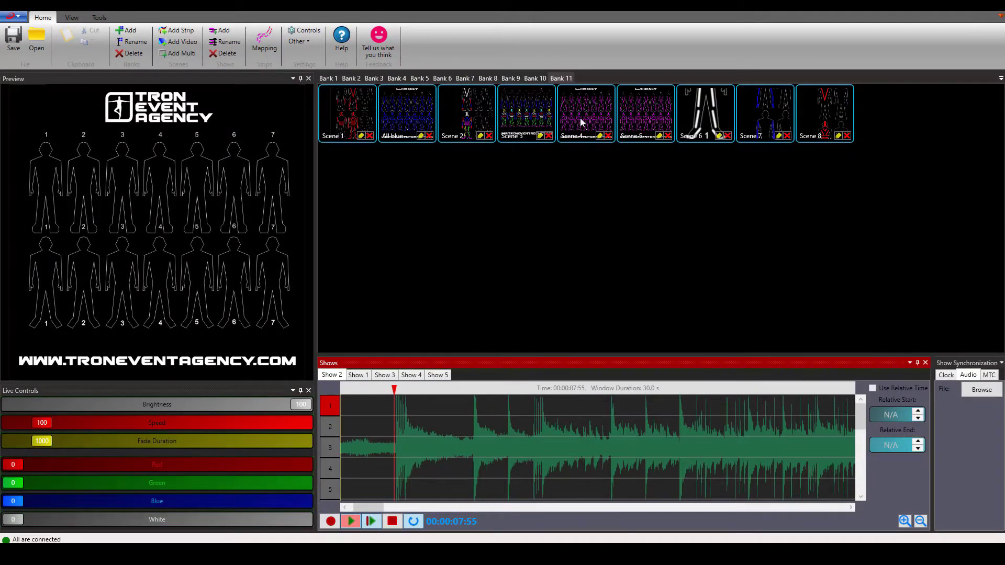
- Place Scene 5 in row 2 of the show, trimmed to end near 12 seconds
{"action": "left_click", "coordinate": [646, 112]}
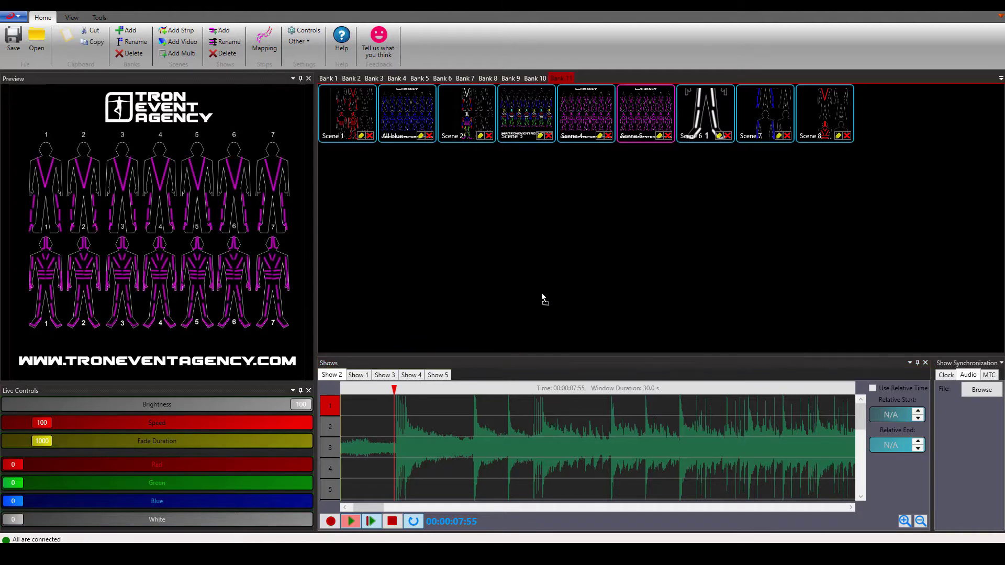
{"action": "right_click", "coordinate": [398, 426]}
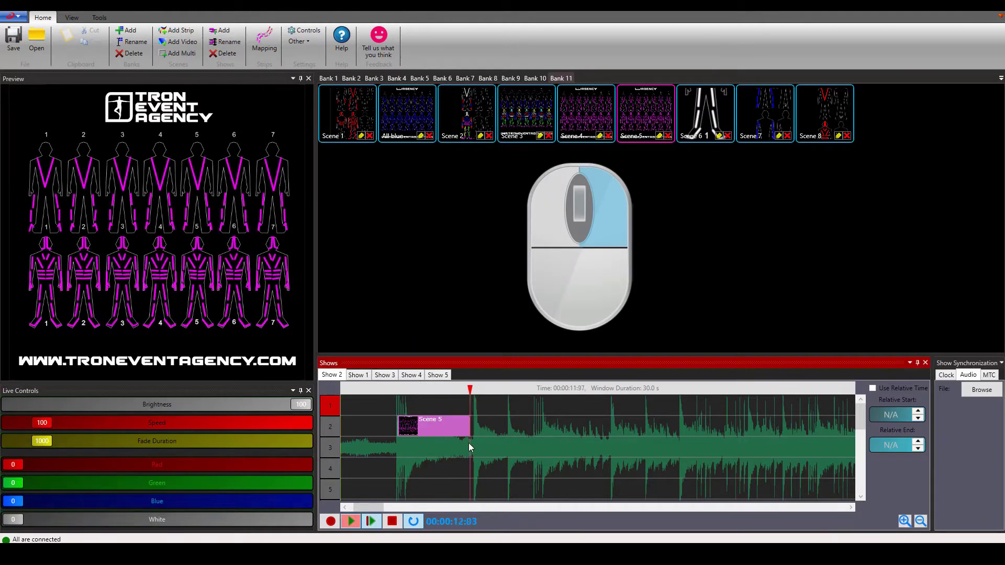
{"action": "left_click_drag", "start_coordinate": [518, 449], "coordinate": [474, 461]}
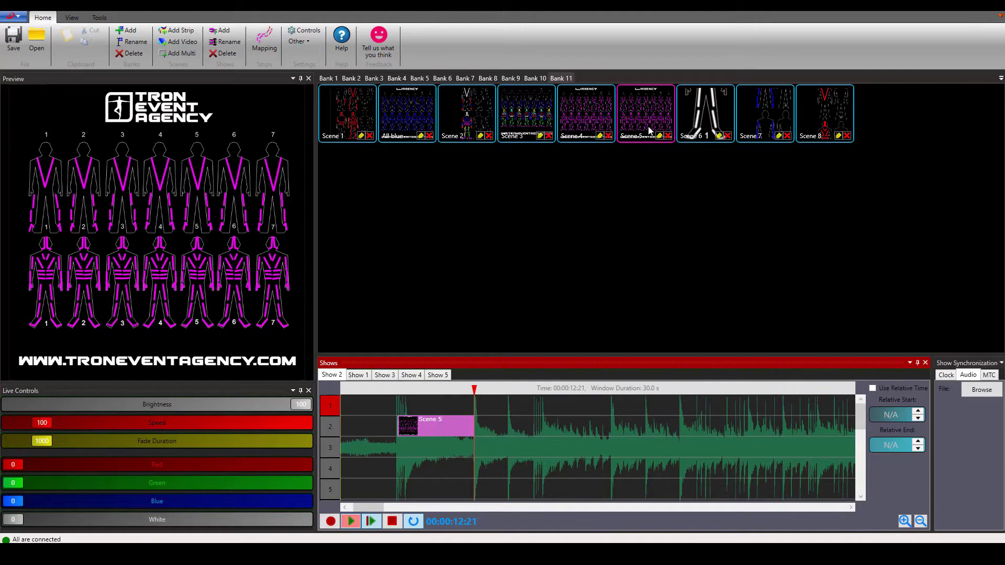
- Place Scene 6 after it in row 2, Scenes 7 and 8 in rows 3–4, then play from 6 seconds
{"action": "left_click_drag", "start_coordinate": [705, 135], "coordinate": [617, 418]}
{"action": "left_click_drag", "start_coordinate": [747, 122], "coordinate": [613, 456]}
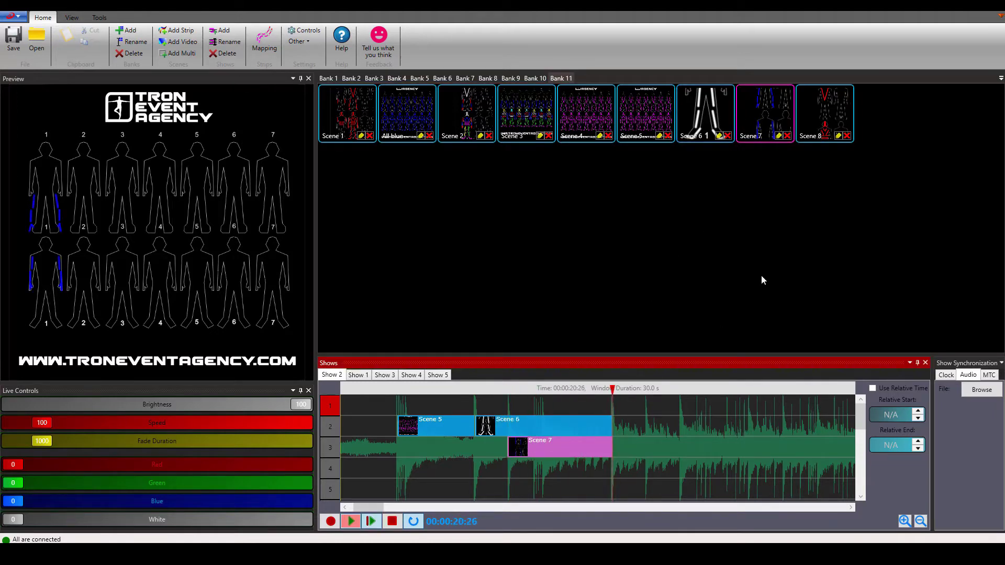
{"action": "left_click_drag", "start_coordinate": [821, 122], "coordinate": [613, 492]}
{"action": "left_click", "coordinate": [408, 401]}
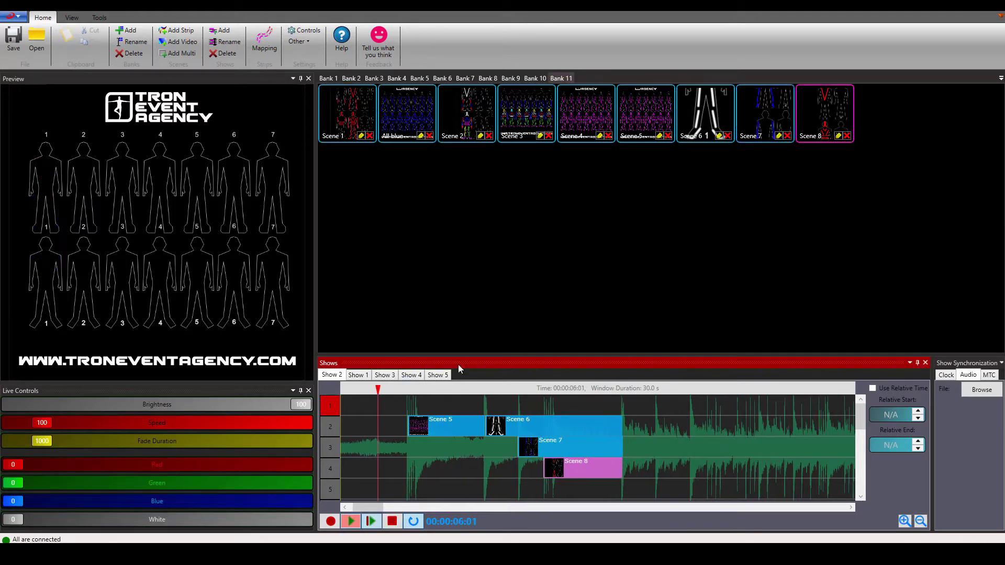
{"action": "left_click", "coordinate": [371, 522]}
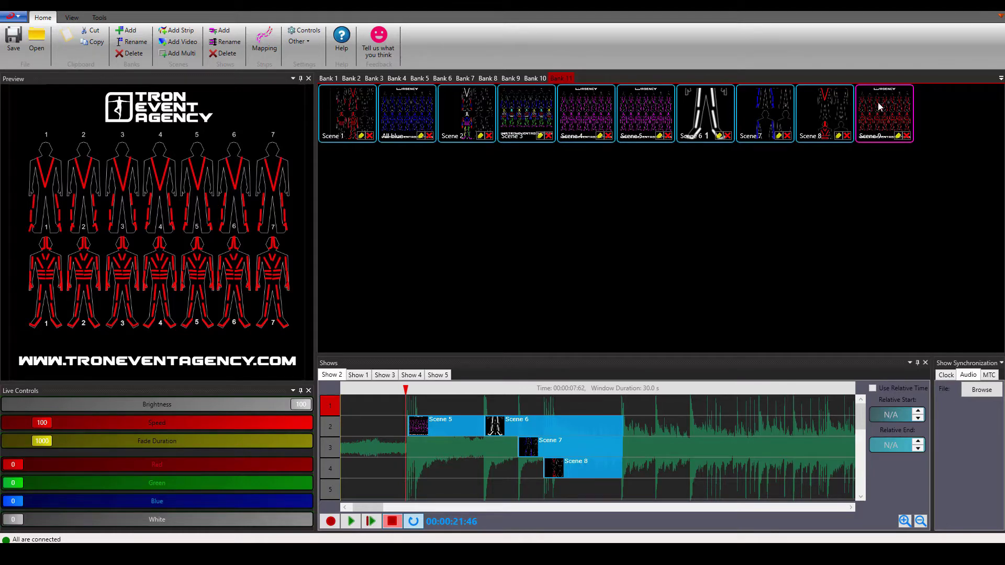
- Replace Scene 5 with Scene 9 in row 2 and play the show
{"action": "left_click_drag", "start_coordinate": [608, 318], "coordinate": [444, 420]}
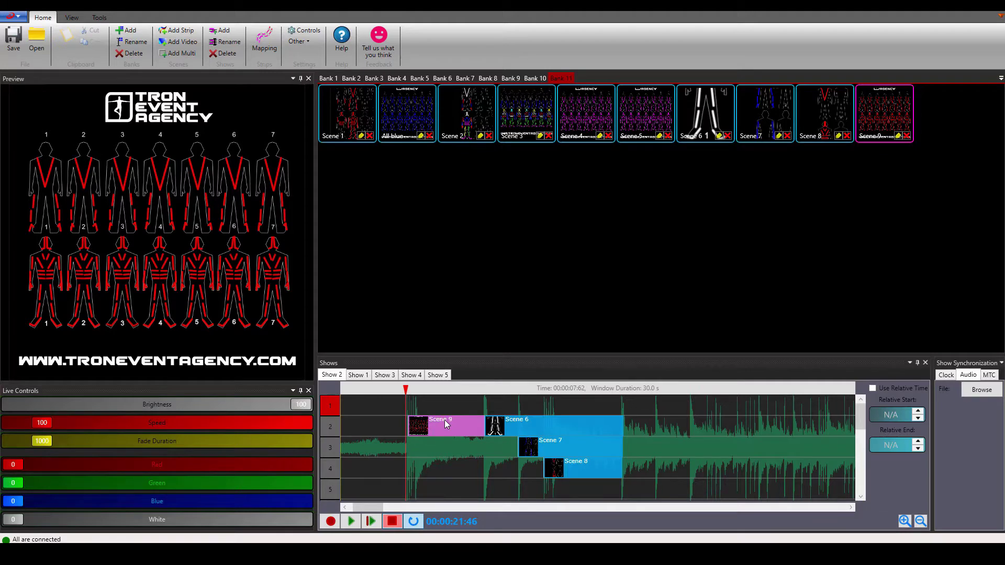
{"action": "left_click", "coordinate": [370, 522]}
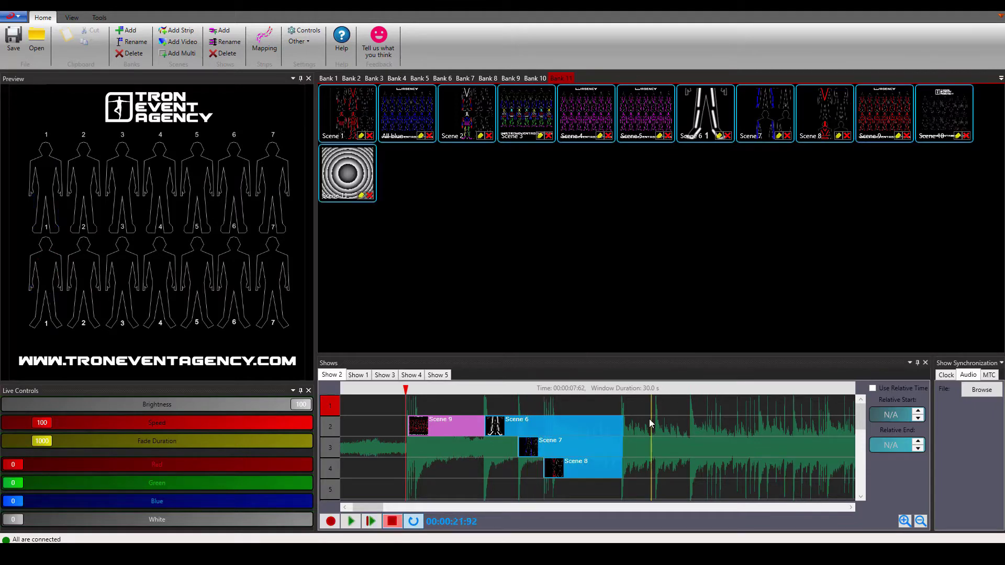
{"action": "scroll", "coordinate": [624, 439], "scroll_direction": "down", "scroll_amount": 1}
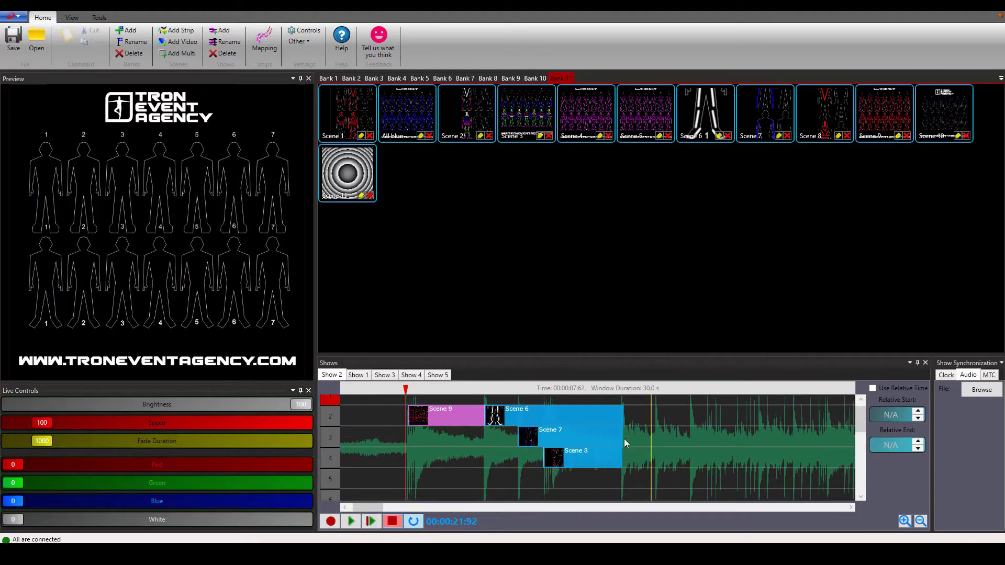
- Put Scene 11 on track 5, lengthened to about 20 seconds, and play from 7 seconds
{"action": "left_click", "coordinate": [359, 187]}
{"action": "left_click", "coordinate": [408, 478]}
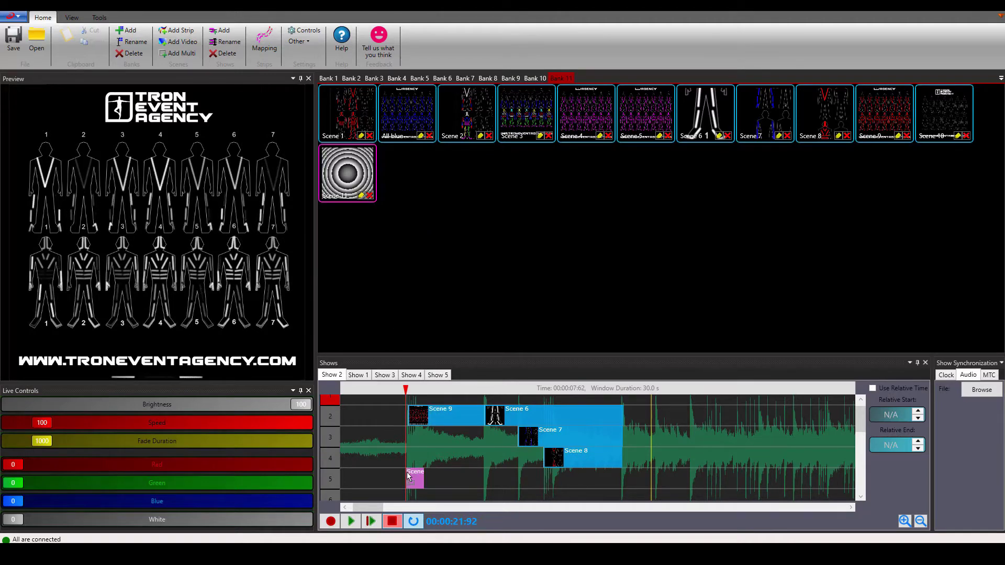
{"action": "left_click_drag", "start_coordinate": [421, 481], "coordinate": [621, 488]}
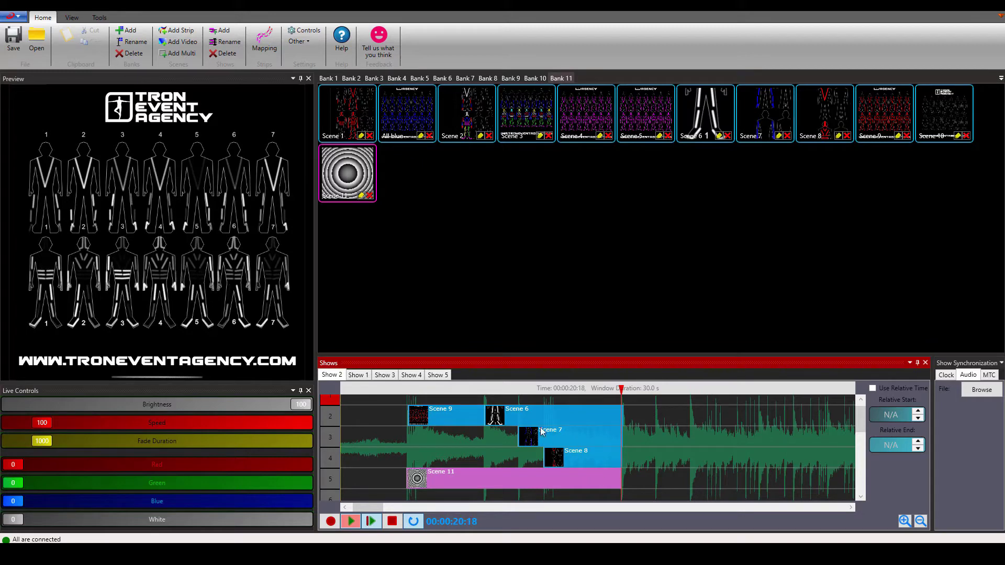
{"action": "left_click", "coordinate": [400, 392]}
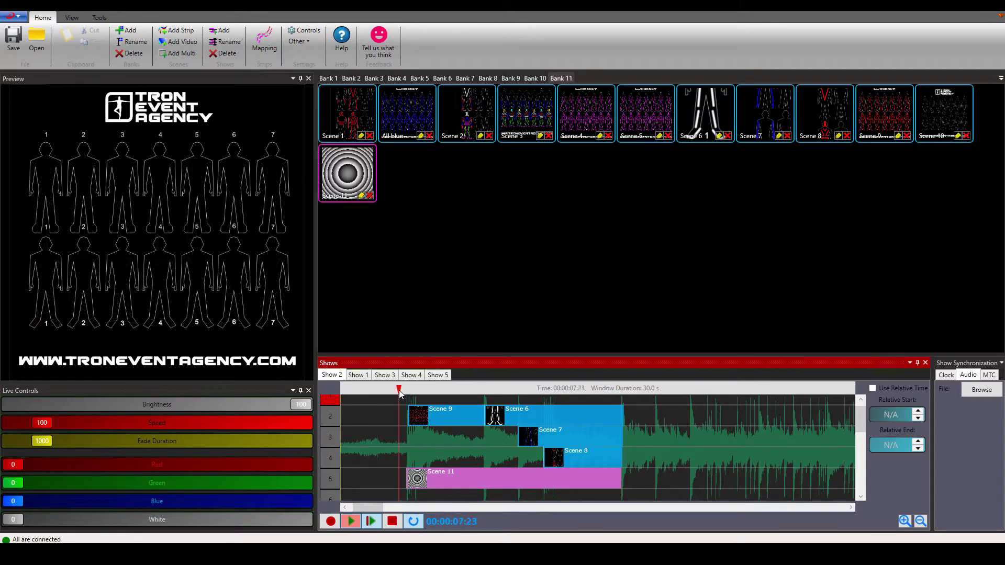
{"action": "left_click", "coordinate": [372, 521]}
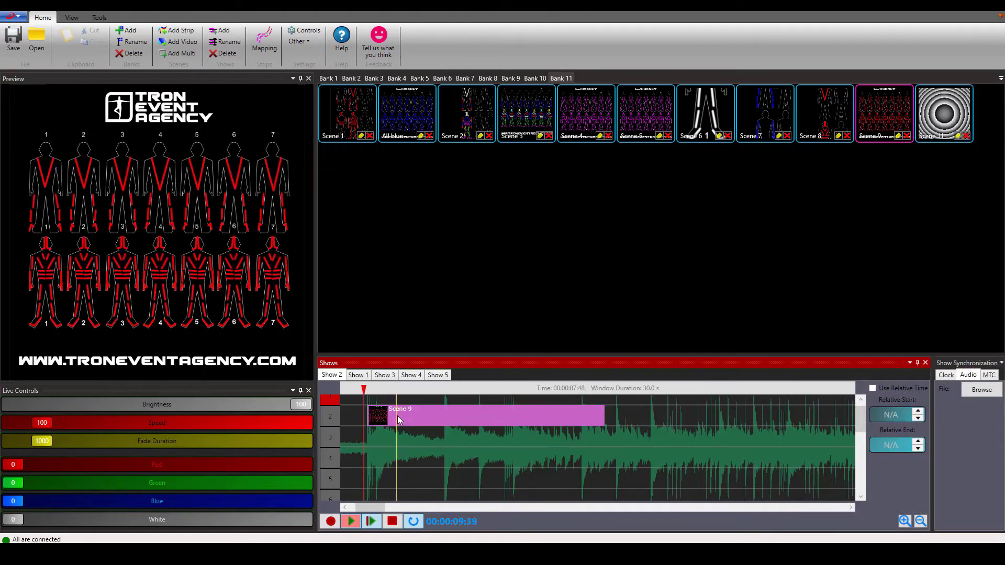
- Stop playback and add Scene 10 lighting both suit 4 figures with an animation layer
{"action": "left_click", "coordinate": [392, 521]}
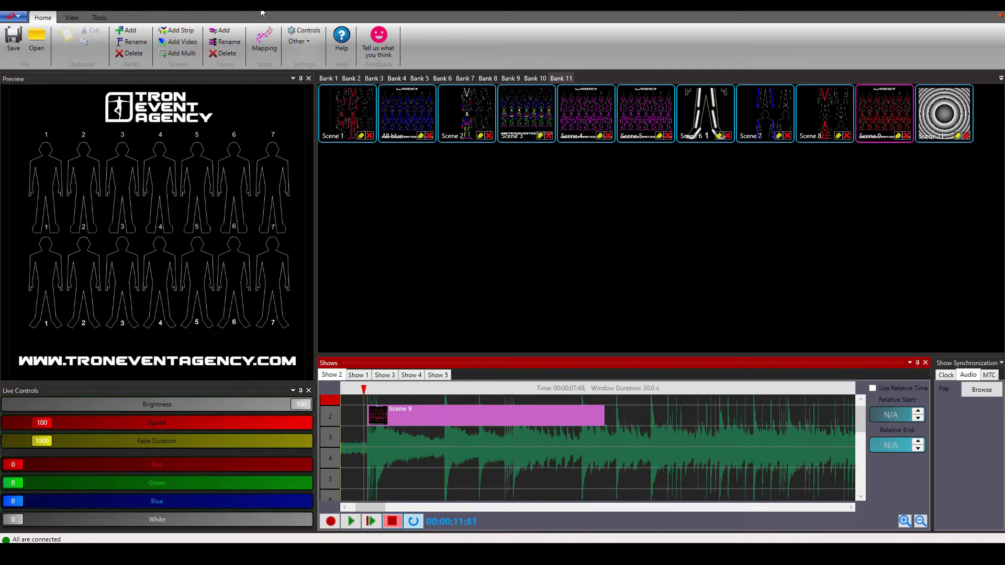
{"action": "left_click", "coordinate": [176, 30]}
{"action": "double_click", "coordinate": [354, 200]}
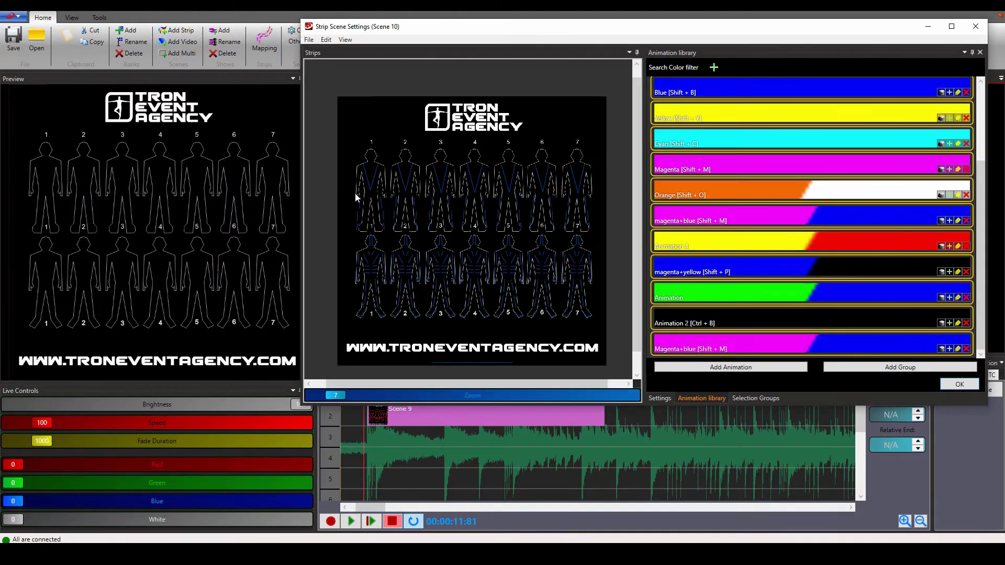
{"action": "left_click_drag", "start_coordinate": [492, 306], "coordinate": [489, 350]}
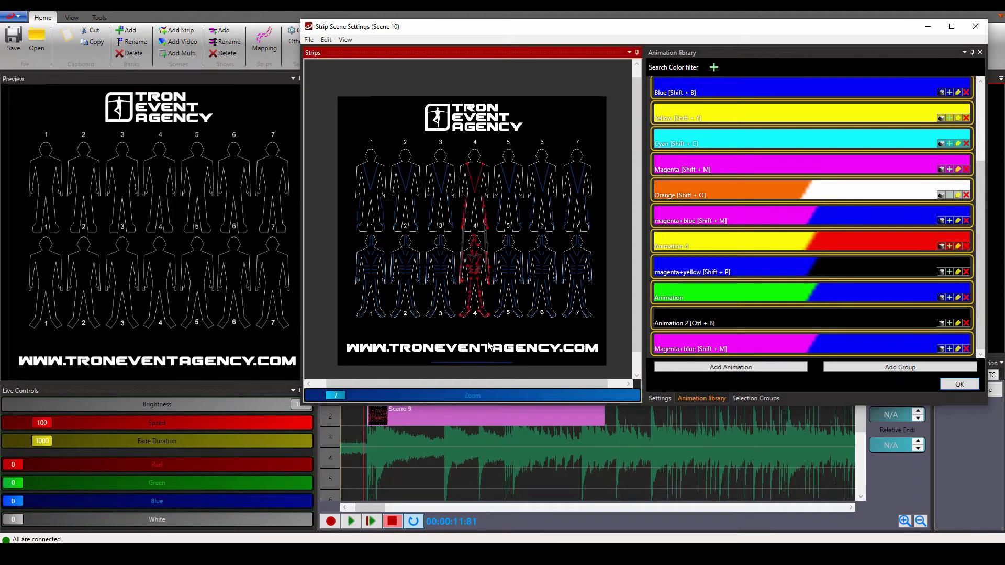
{"action": "left_click", "coordinate": [949, 323]}
{"action": "left_click", "coordinate": [960, 384]}
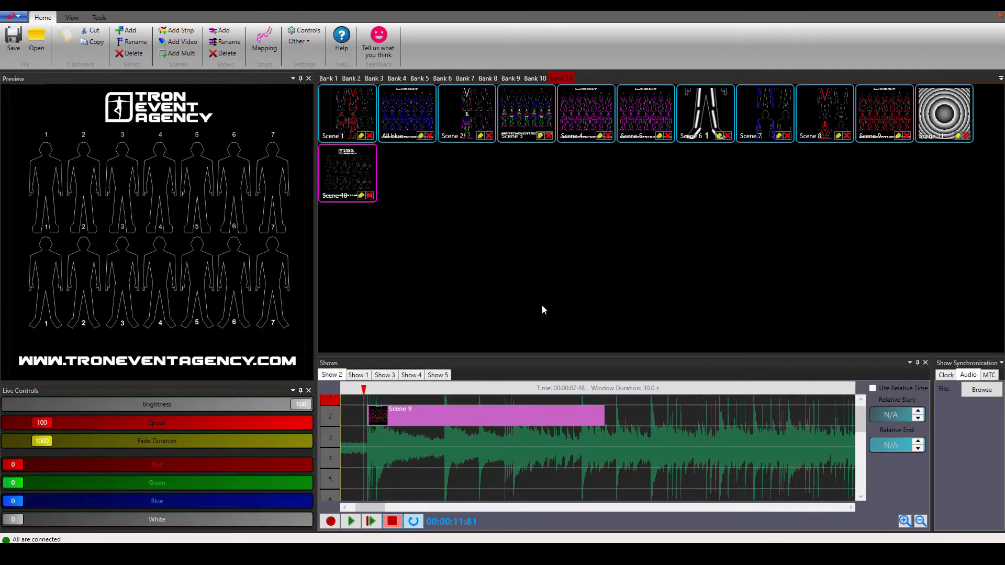
- Place Scene 10 on track 3 stretched to match Scene 9, and play from Scene 9's start
{"action": "left_click", "coordinate": [382, 444]}
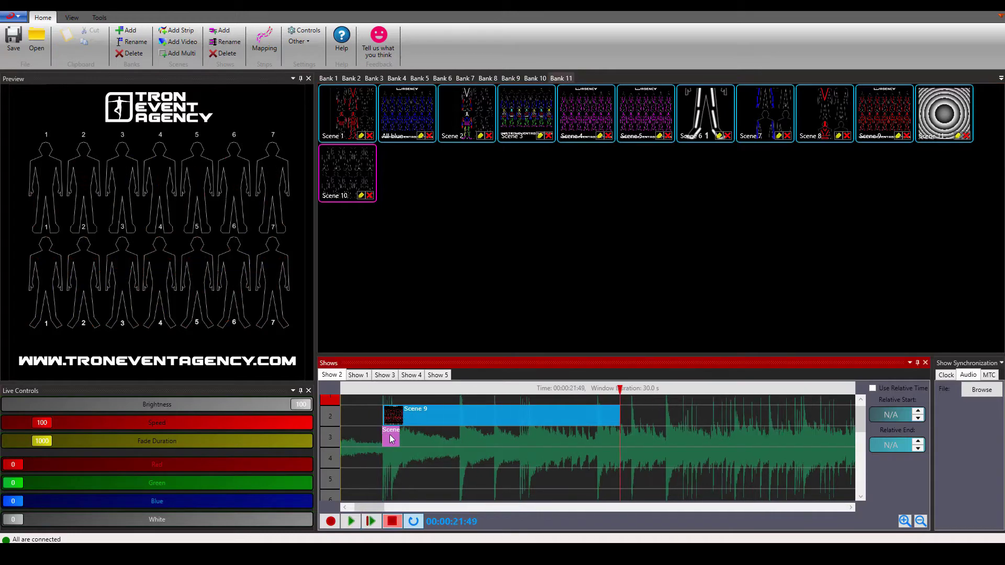
{"action": "left_click_drag", "start_coordinate": [439, 442], "coordinate": [667, 441]}
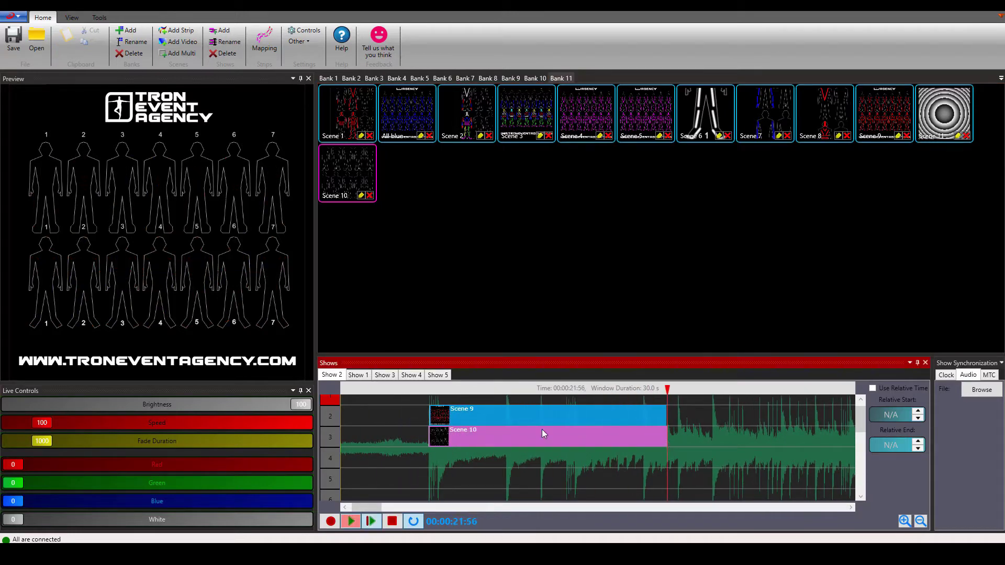
{"action": "left_click", "coordinate": [429, 388]}
{"action": "left_click", "coordinate": [371, 522]}
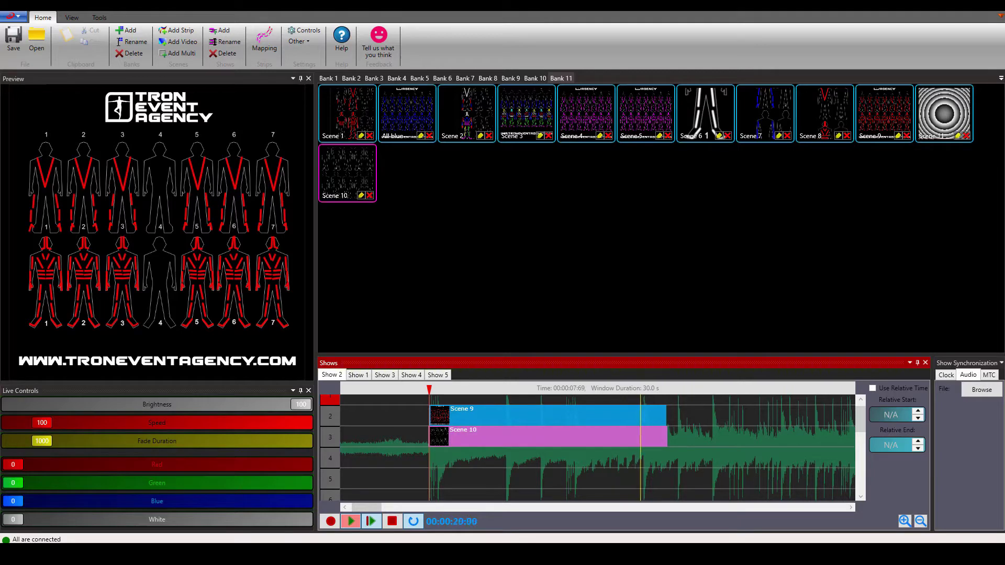
- Stretch the Scene 9 clip on track 3 to the playhead and replay it
{"action": "left_click", "coordinate": [392, 521]}
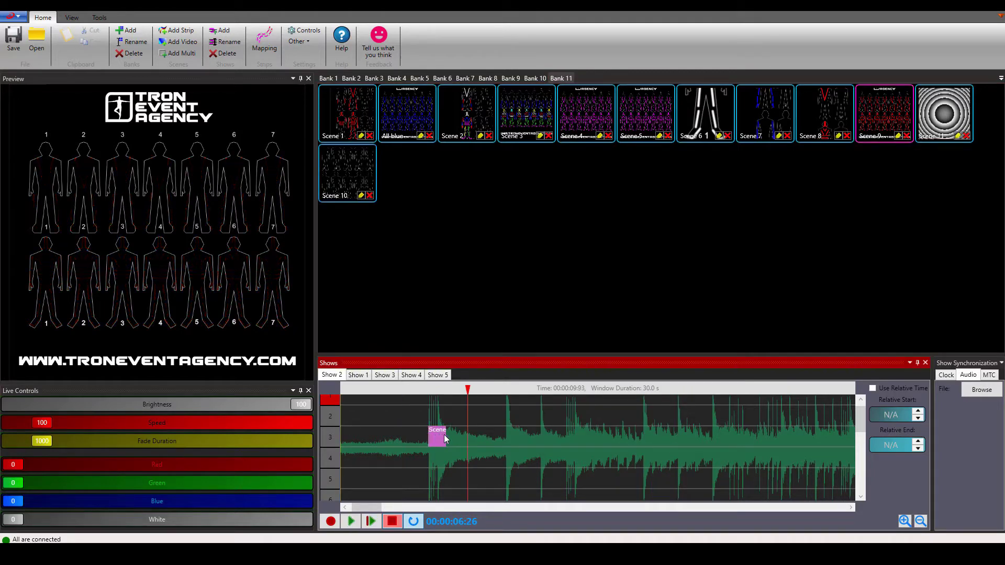
{"action": "left_click_drag", "start_coordinate": [445, 435], "coordinate": [565, 448]}
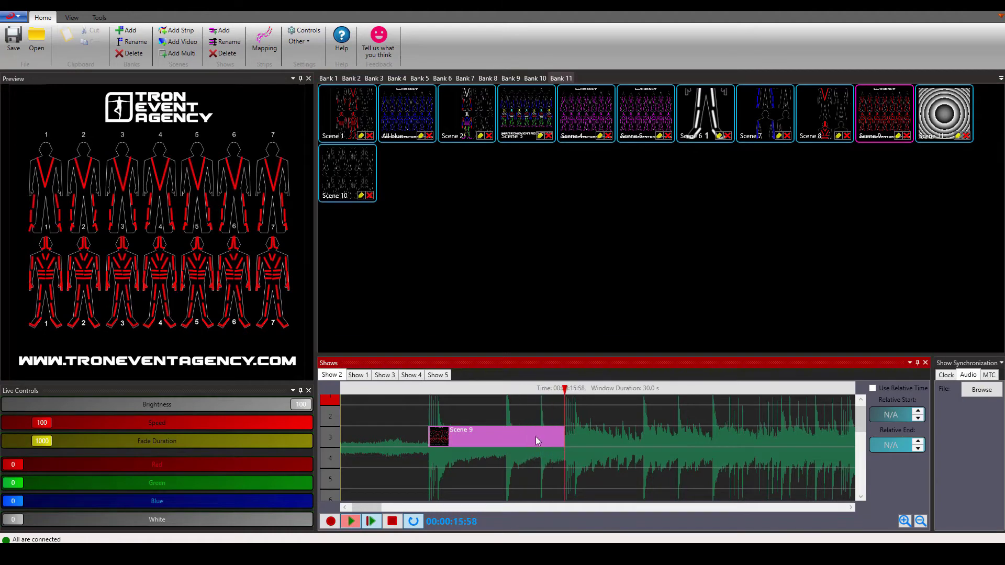
{"action": "left_click", "coordinate": [435, 437]}
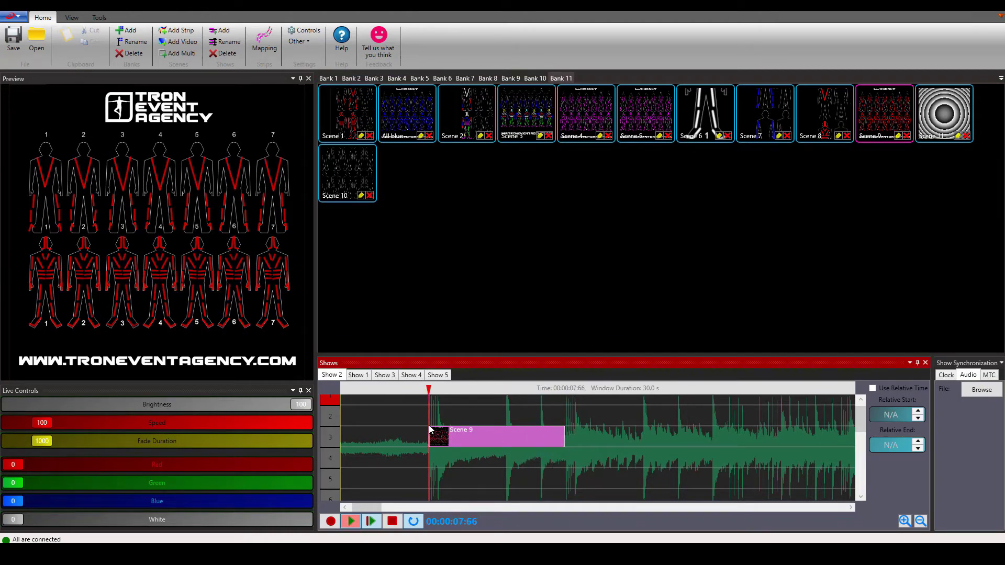
{"action": "key", "text": "space"}
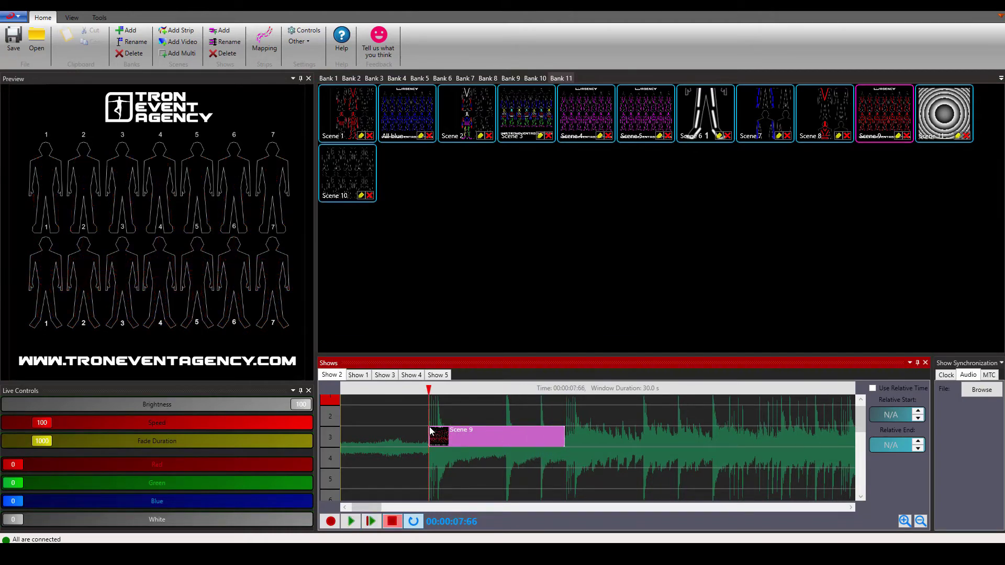
{"action": "key", "text": "space"}
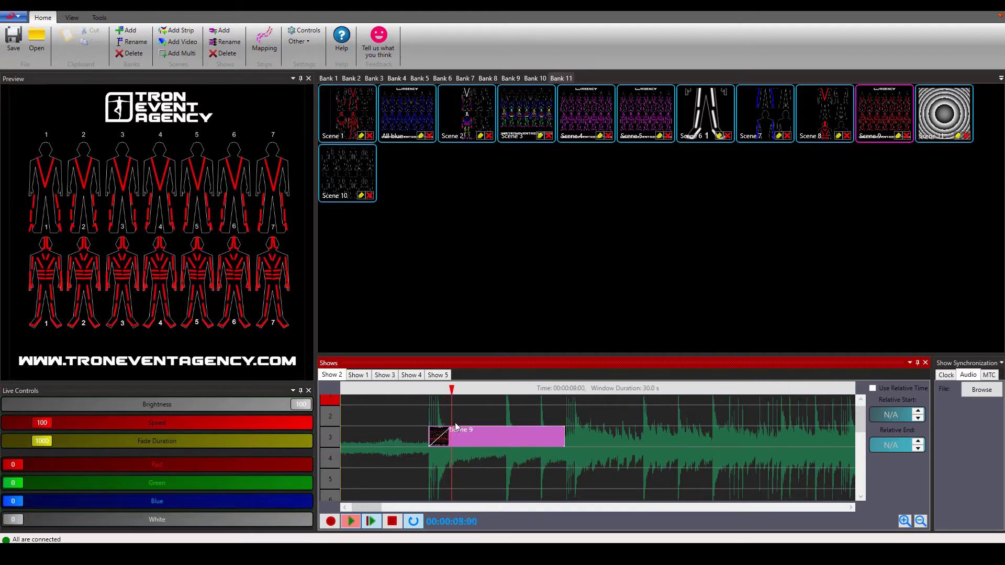
- Give Scene 9 a fade-out at its end and replay it
{"action": "left_click_drag", "start_coordinate": [566, 431], "coordinate": [528, 426]}
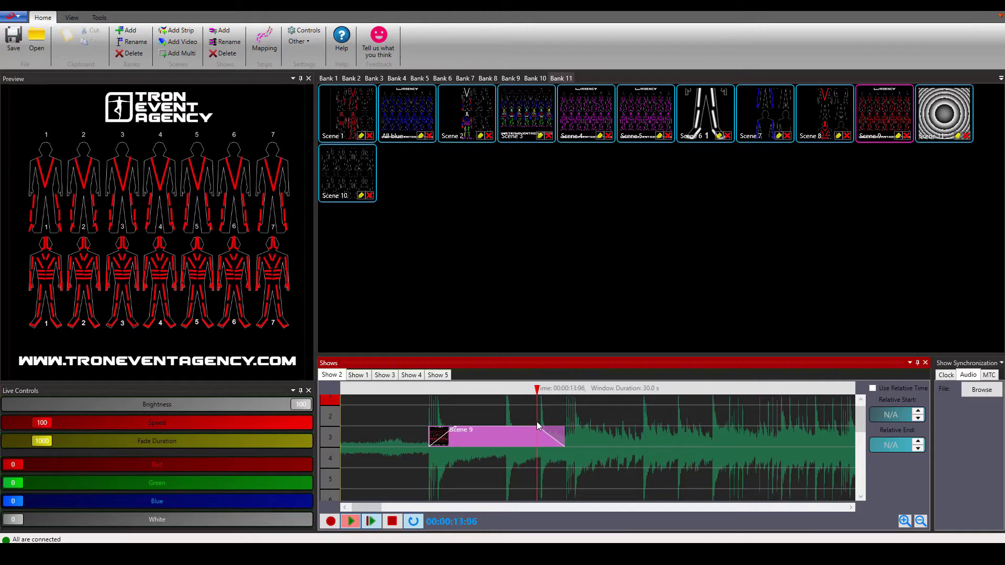
{"action": "left_click", "coordinate": [414, 393]}
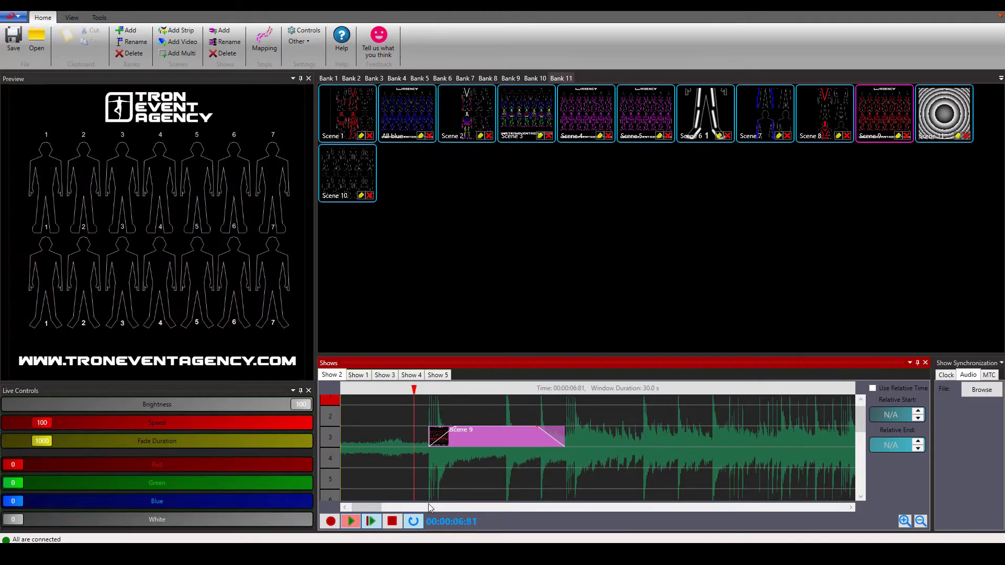
{"action": "left_click", "coordinate": [371, 522]}
{"action": "key", "text": "space"}
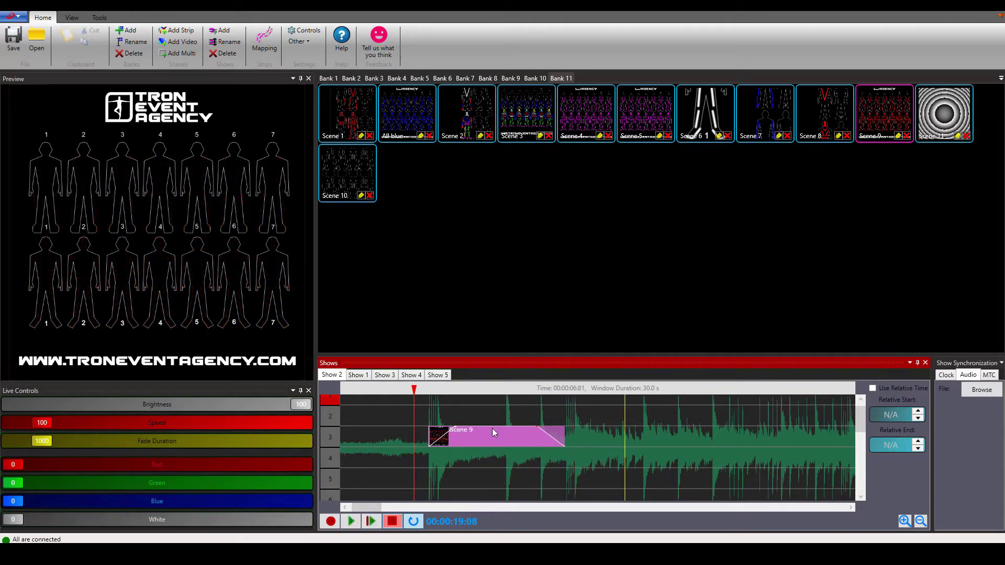
- Dip Scene 9's brightness mid-clip, replay it, then copy and paste the clip
{"action": "left_click_drag", "start_coordinate": [492, 427], "coordinate": [499, 450]}
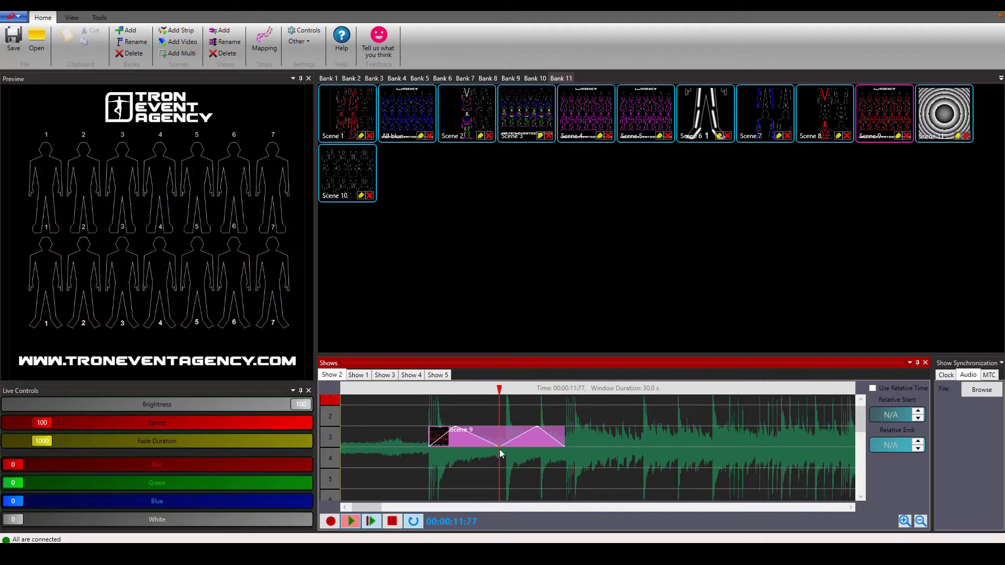
{"action": "left_click", "coordinate": [420, 390]}
{"action": "left_click", "coordinate": [372, 521]}
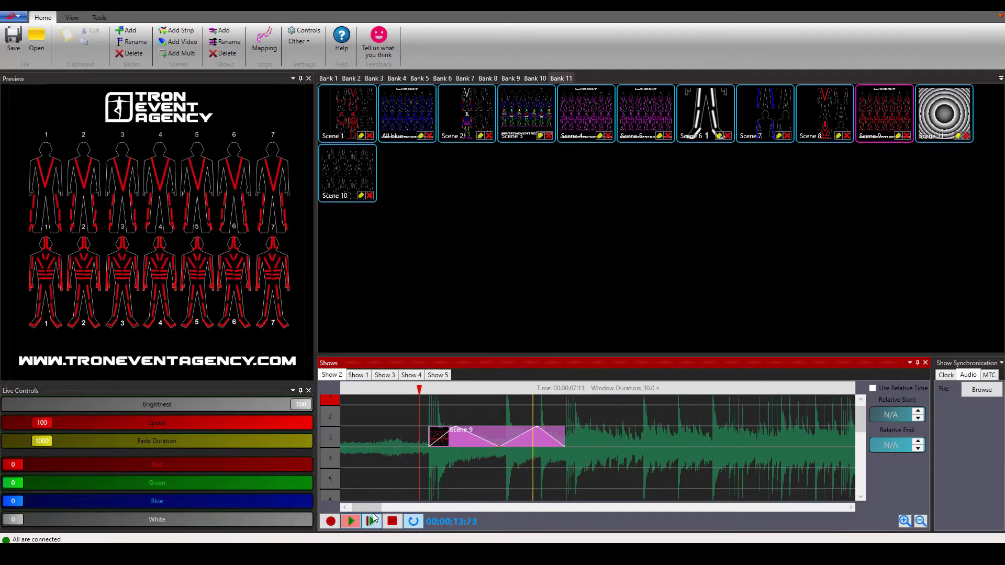
{"action": "key", "text": "ctrl+c"}
{"action": "key", "text": "ctrl+v"}
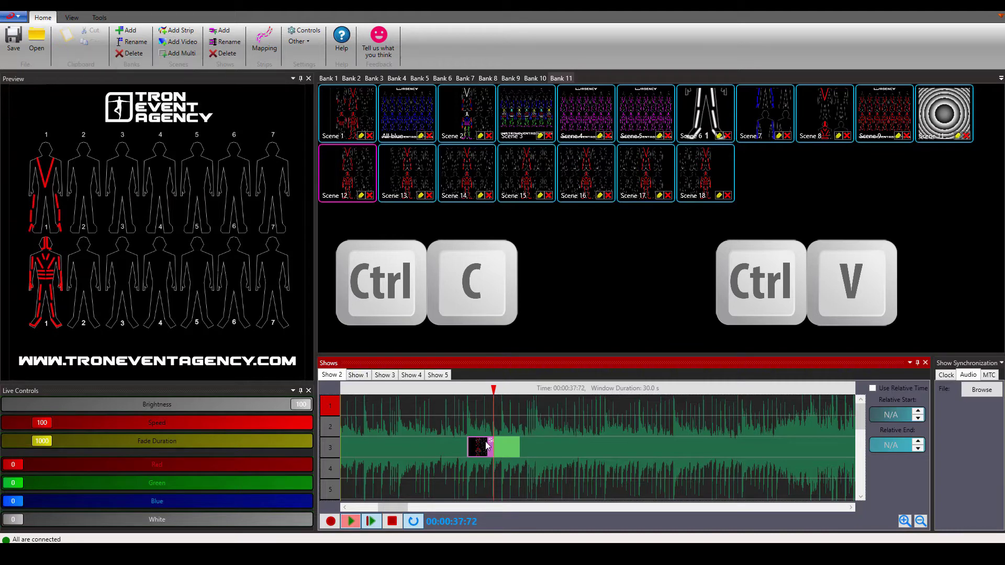
- Drop seven back-to-back clip copies along track 3 and play the row through
{"action": "left_click", "coordinate": [499, 446]}
{"action": "key", "text": "space"}
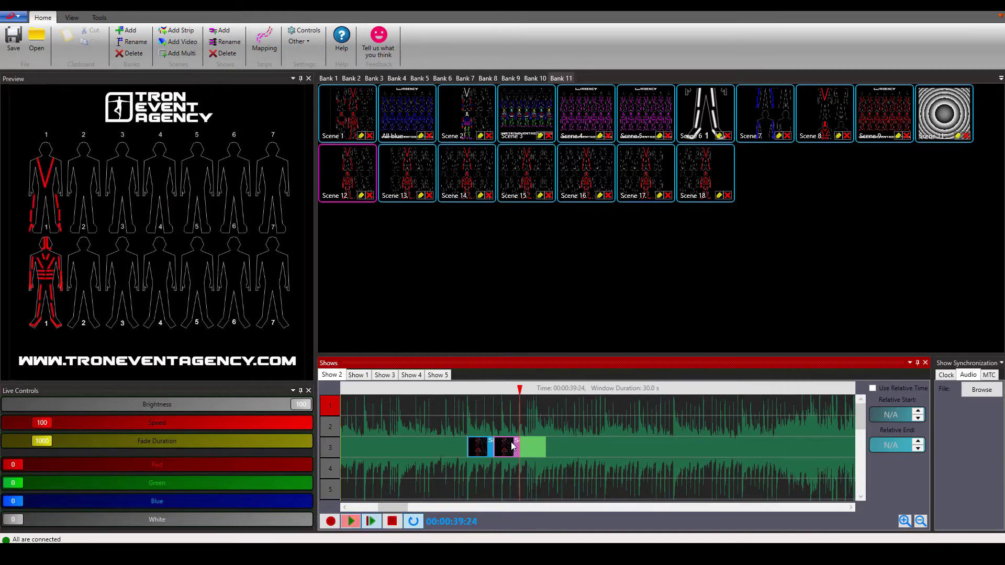
{"action": "left_click", "coordinate": [515, 450]}
{"action": "left_click", "coordinate": [542, 450]}
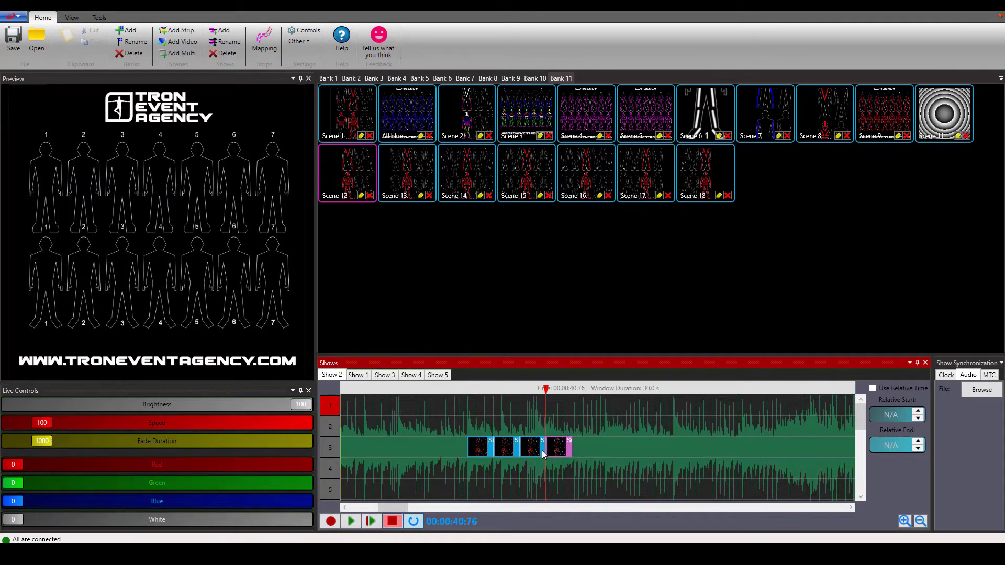
{"action": "left_click", "coordinate": [585, 451]}
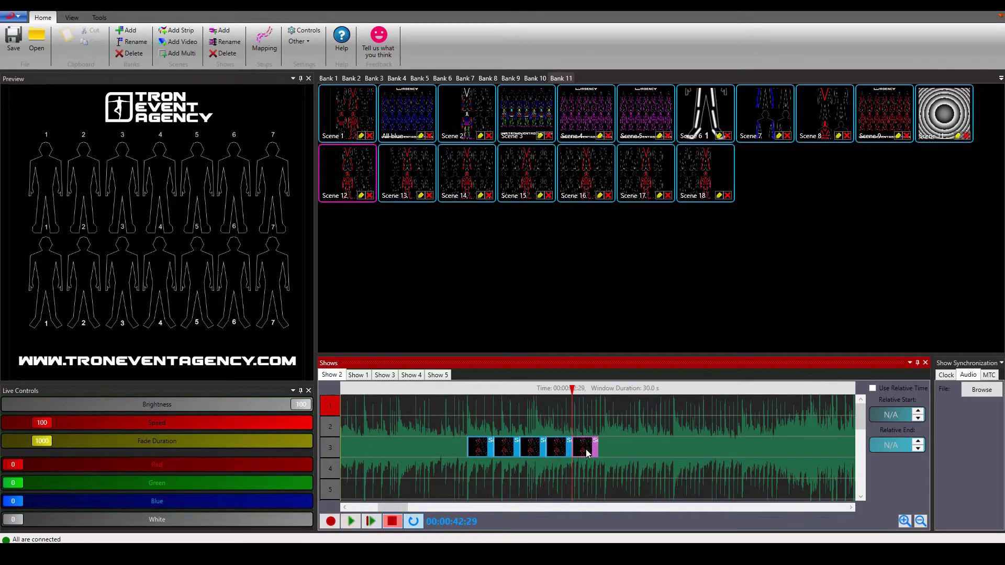
{"action": "left_click", "coordinate": [589, 453]}
{"action": "left_click", "coordinate": [626, 451]}
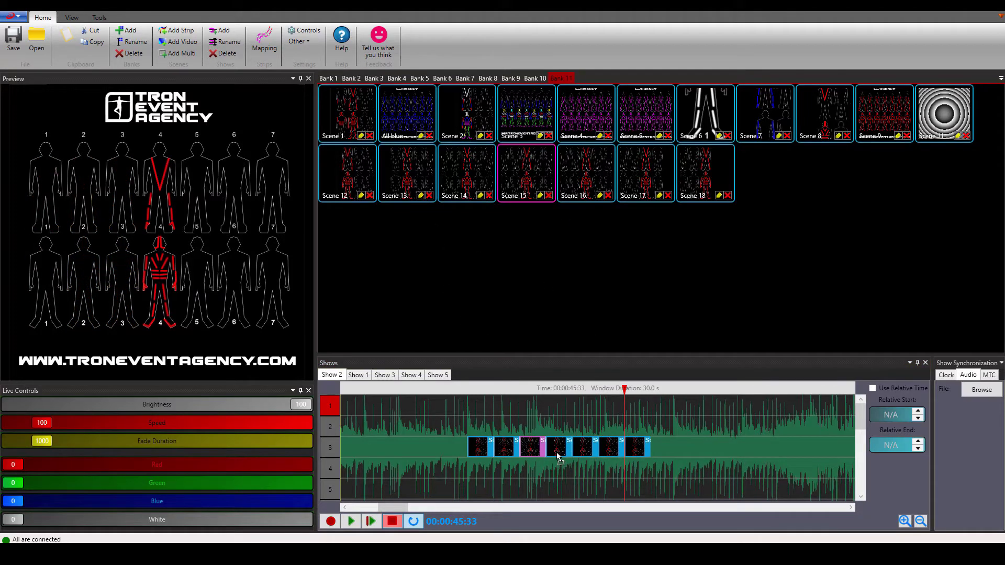
{"action": "left_click", "coordinate": [600, 444]}
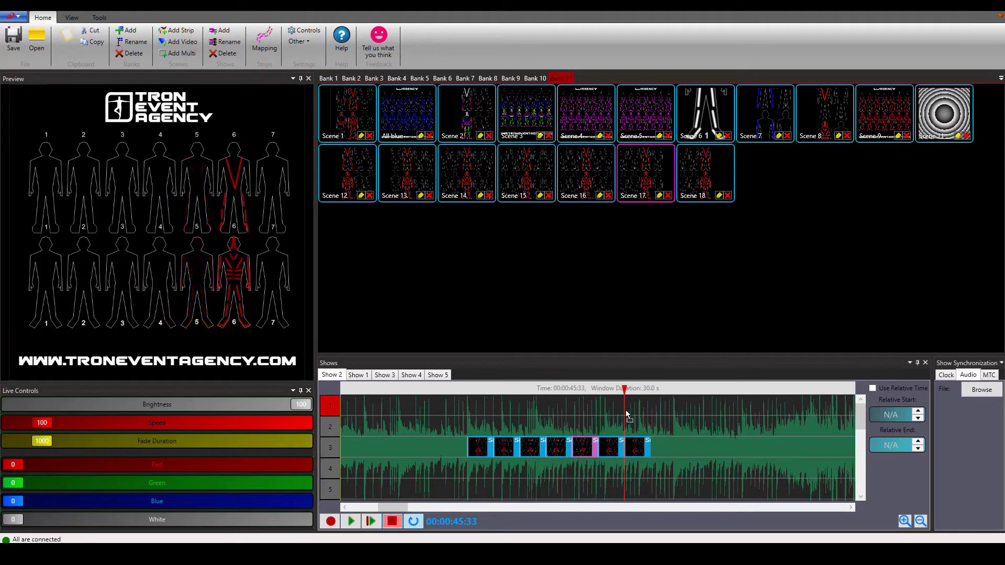
{"action": "left_click", "coordinate": [371, 521]}
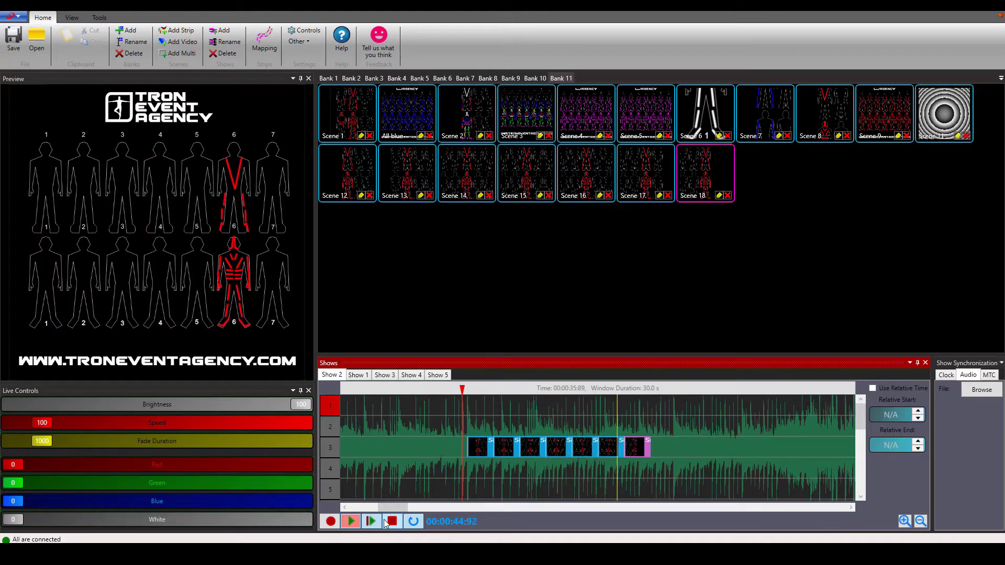
{"action": "left_click", "coordinate": [388, 522]}
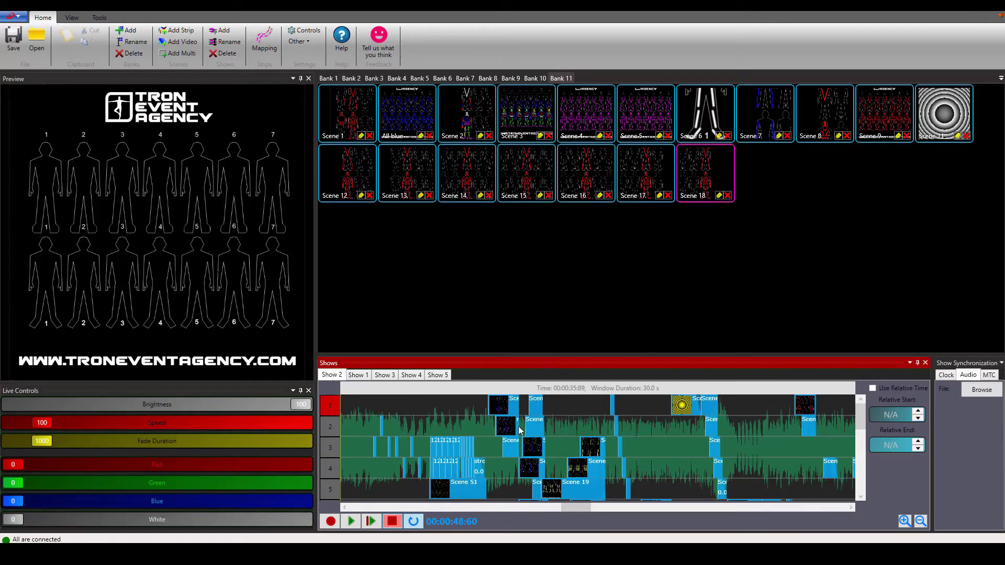
{"action": "left_click", "coordinate": [537, 453]}
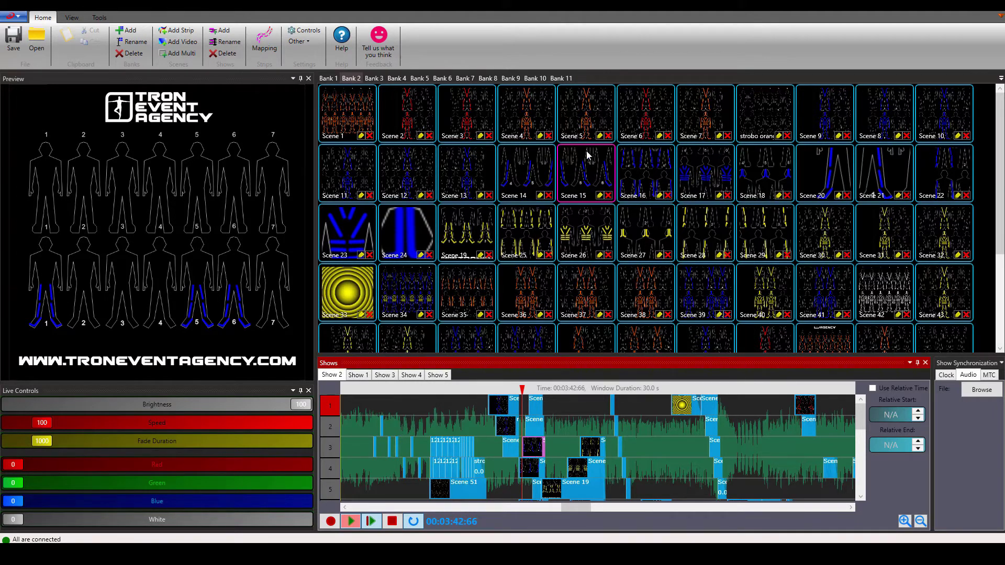
{"action": "left_click", "coordinate": [682, 398]}
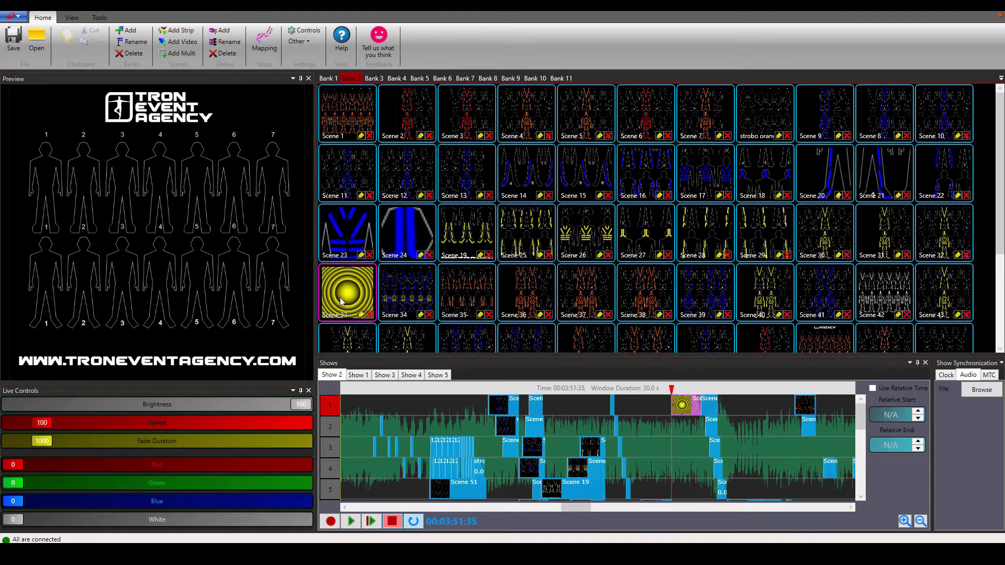
{"action": "left_click", "coordinate": [464, 80]}
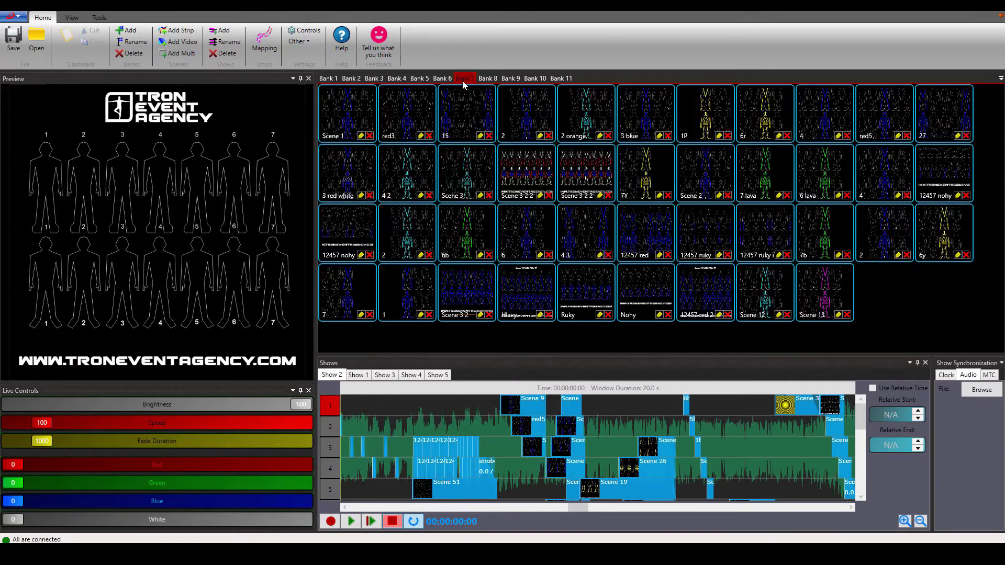
{"action": "left_click", "coordinate": [488, 79]}
{"action": "left_click", "coordinate": [561, 78]}
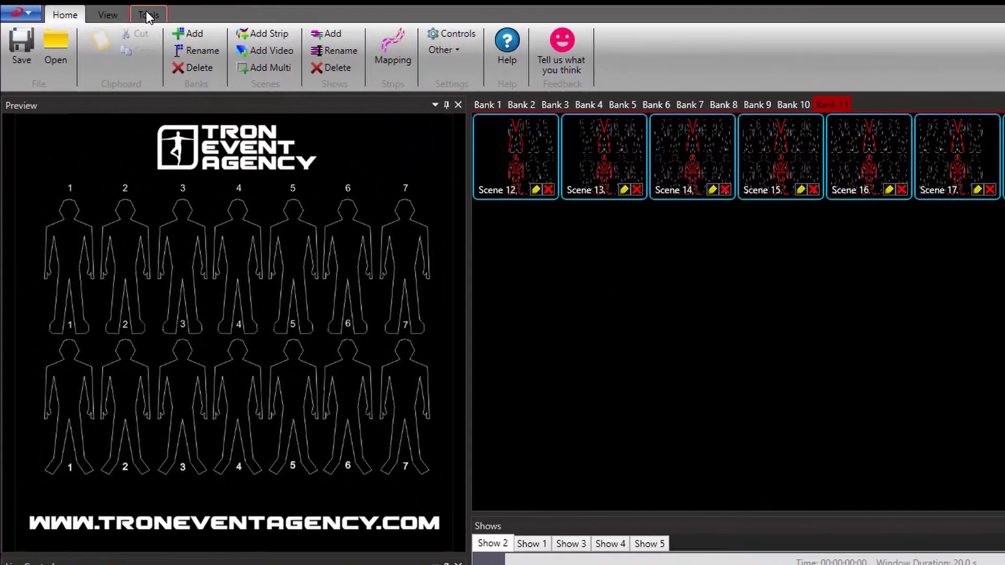
- Remove all unused scenes with Tools > Other > Remove Unused Scenes, confirming Yes
{"action": "left_click", "coordinate": [99, 17]}
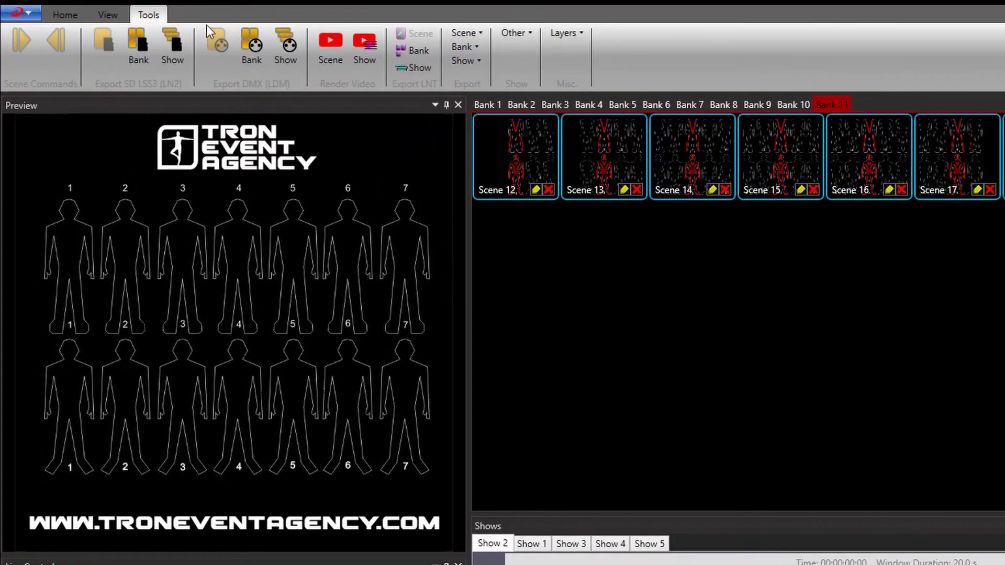
{"action": "left_click", "coordinate": [525, 40]}
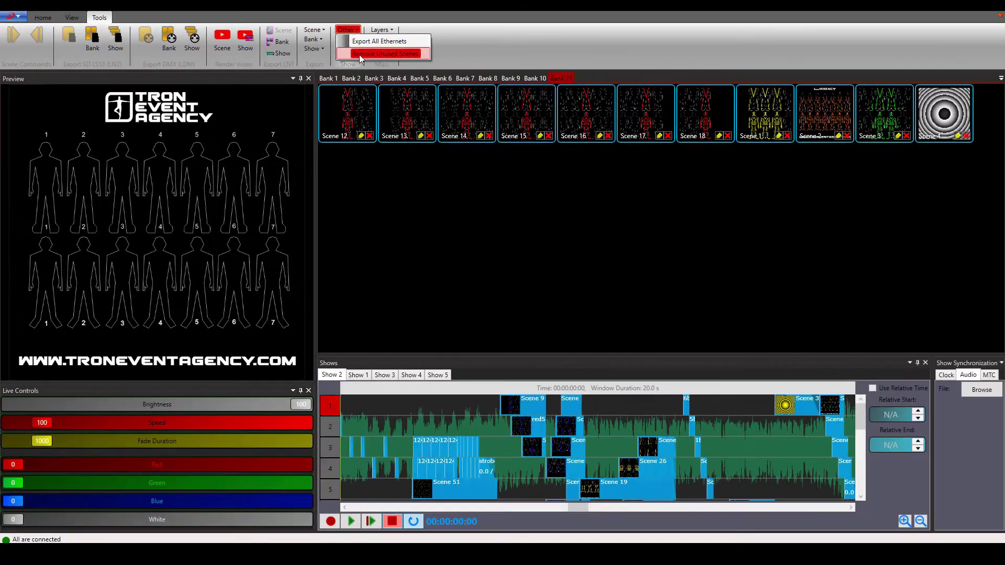
{"action": "left_click", "coordinate": [535, 69]}
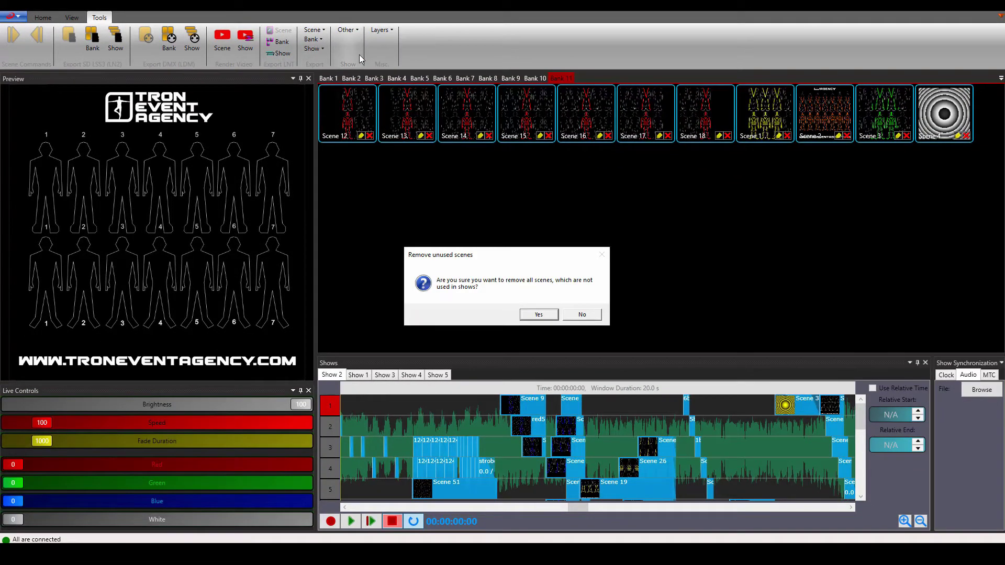
{"action": "left_click", "coordinate": [553, 316]}
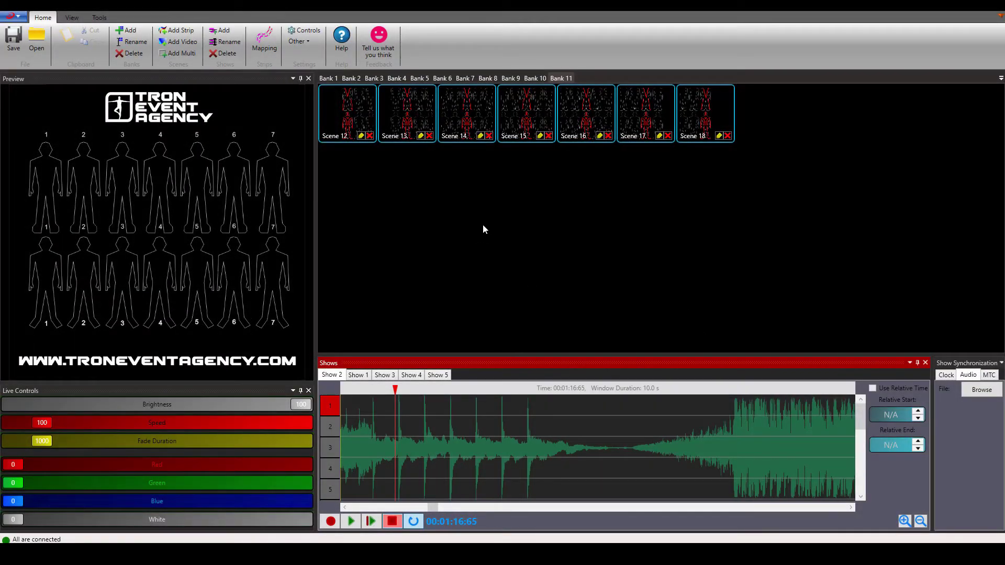
- Add a new scene to Bank 11, select figure 1's strip 1, and create an Analog animation
{"action": "left_click", "coordinate": [177, 30]}
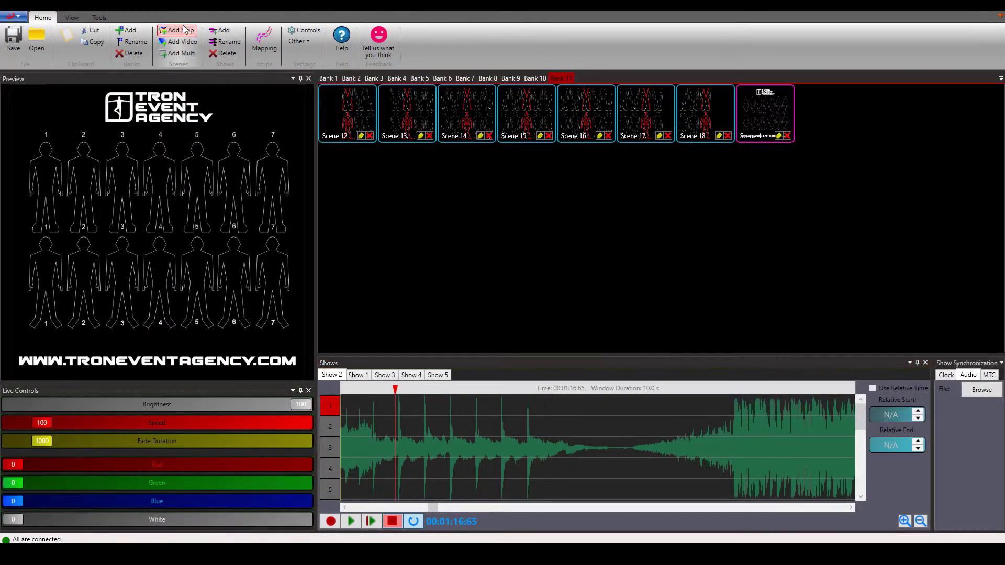
{"action": "double_click", "coordinate": [772, 111]}
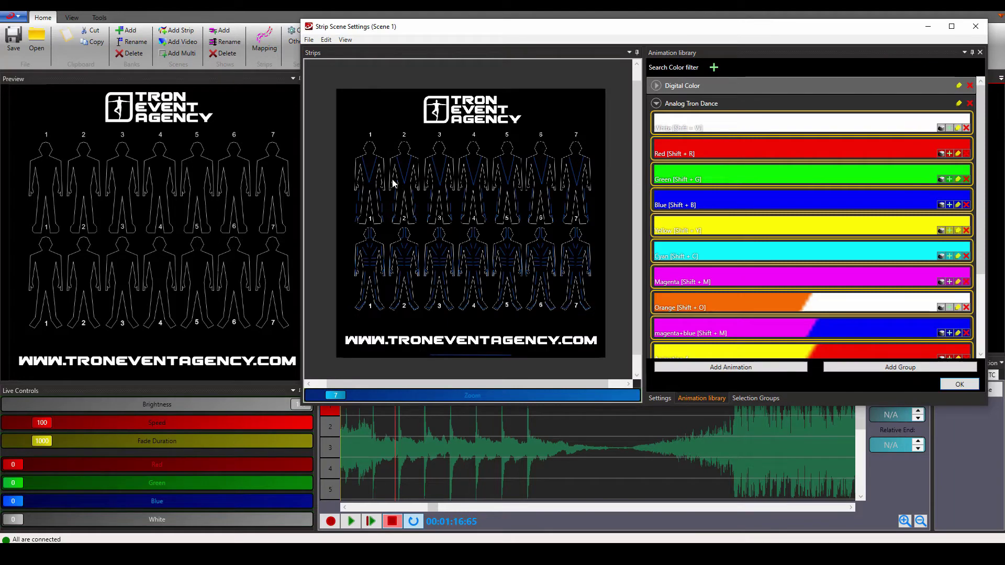
{"action": "left_click_drag", "start_coordinate": [351, 133], "coordinate": [378, 322]}
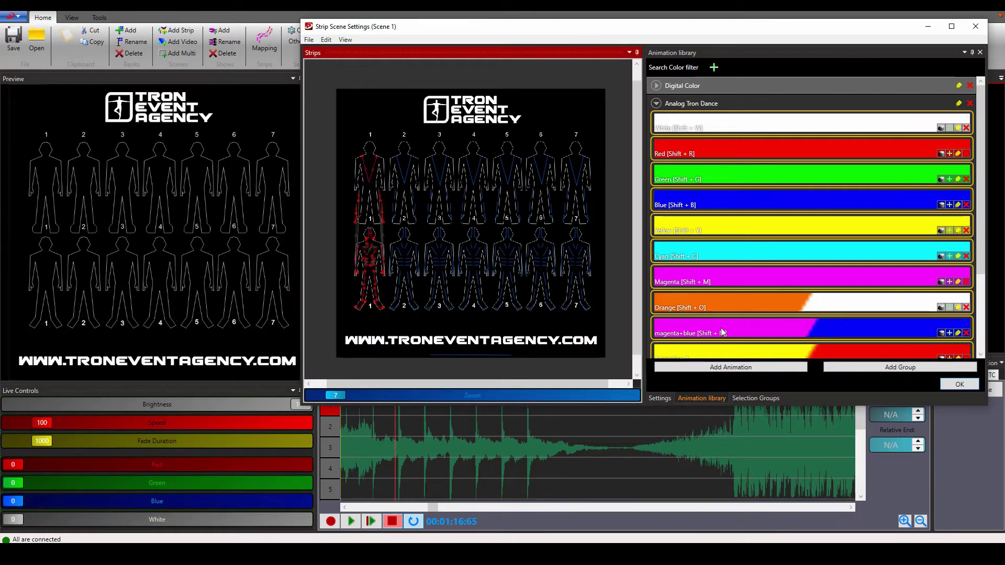
{"action": "left_click", "coordinate": [747, 361]}
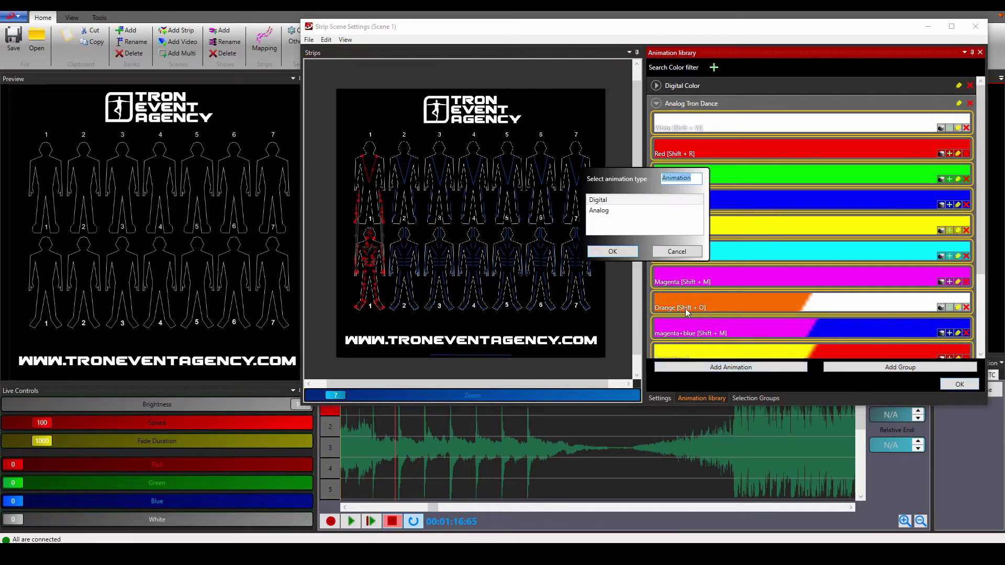
{"action": "left_click", "coordinate": [619, 211]}
{"action": "left_click", "coordinate": [611, 255]}
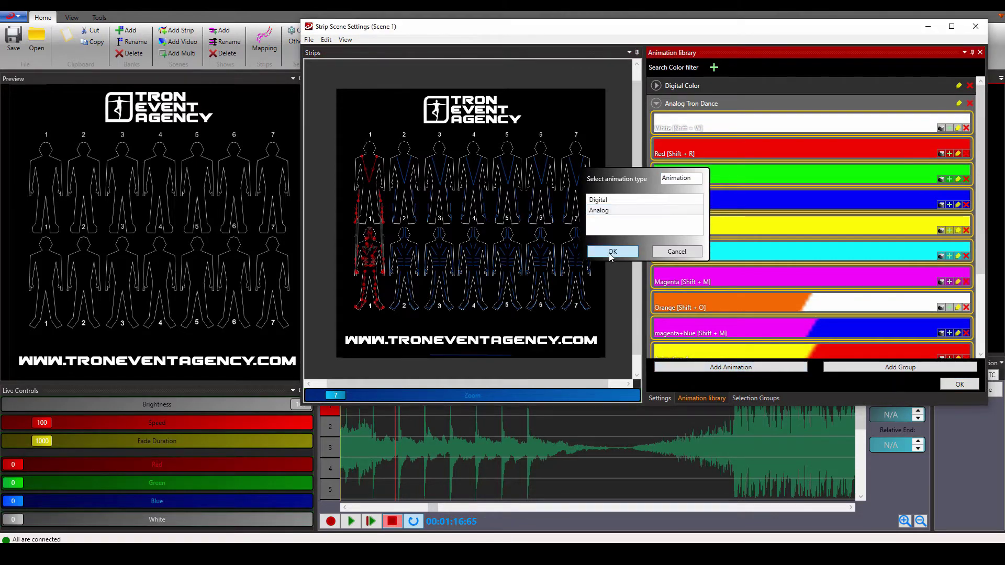
{"action": "scroll", "coordinate": [756, 283], "scroll_direction": "down", "scroll_amount": 5}
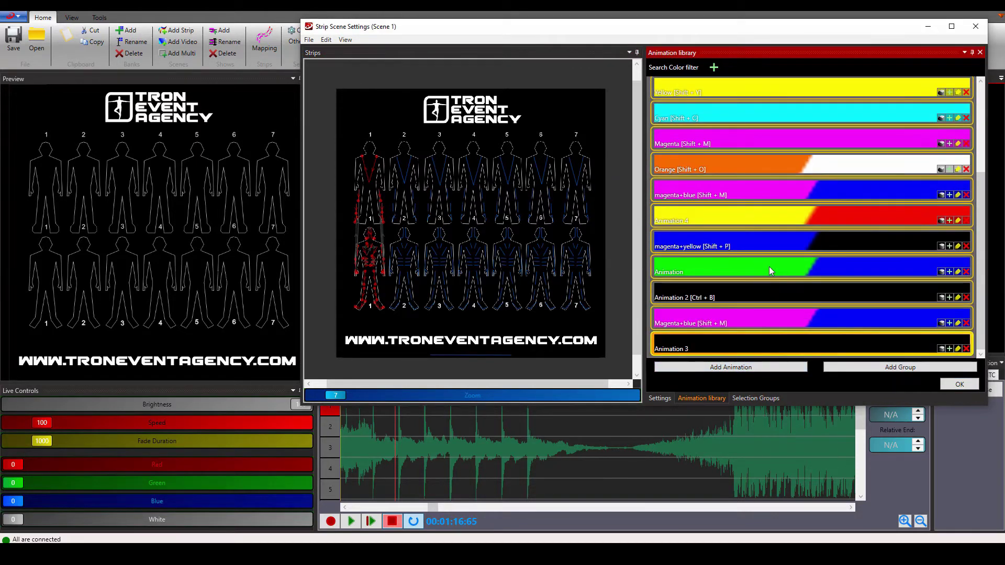
- Add a cyan colour stop to Animation 3's gradient bar
{"action": "left_click", "coordinate": [955, 350]}
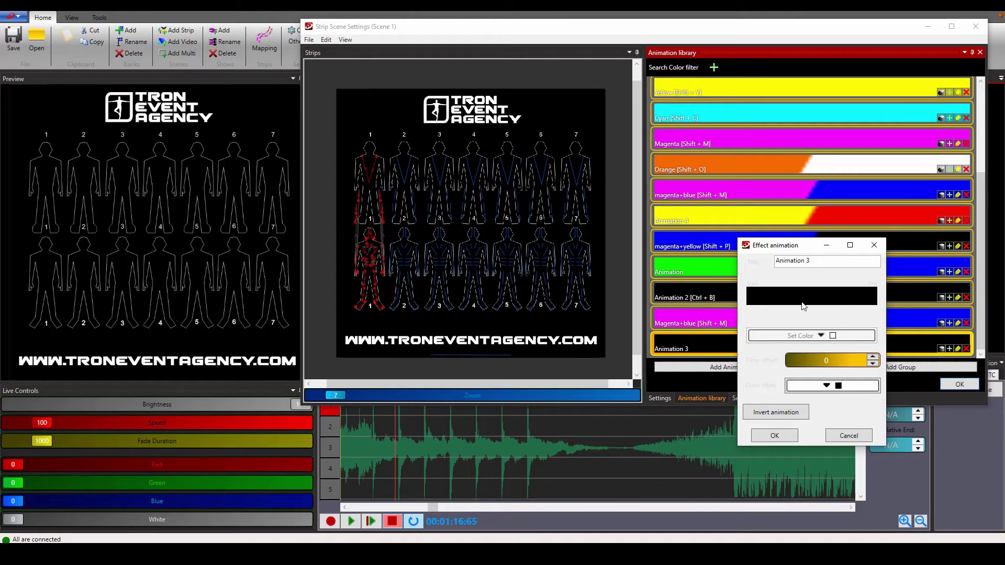
{"action": "left_click", "coordinate": [806, 289]}
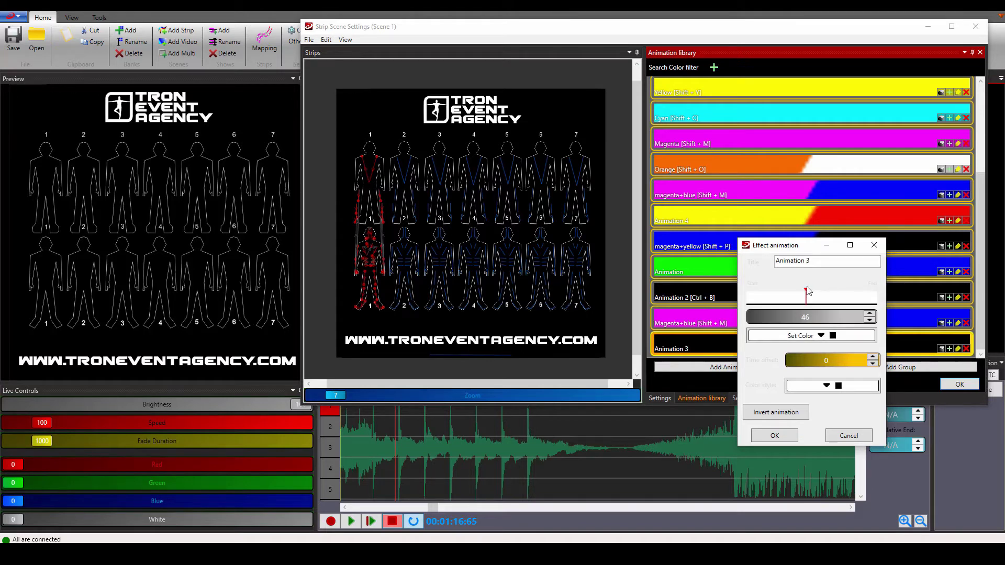
{"action": "left_click_drag", "start_coordinate": [808, 291], "coordinate": [815, 296]}
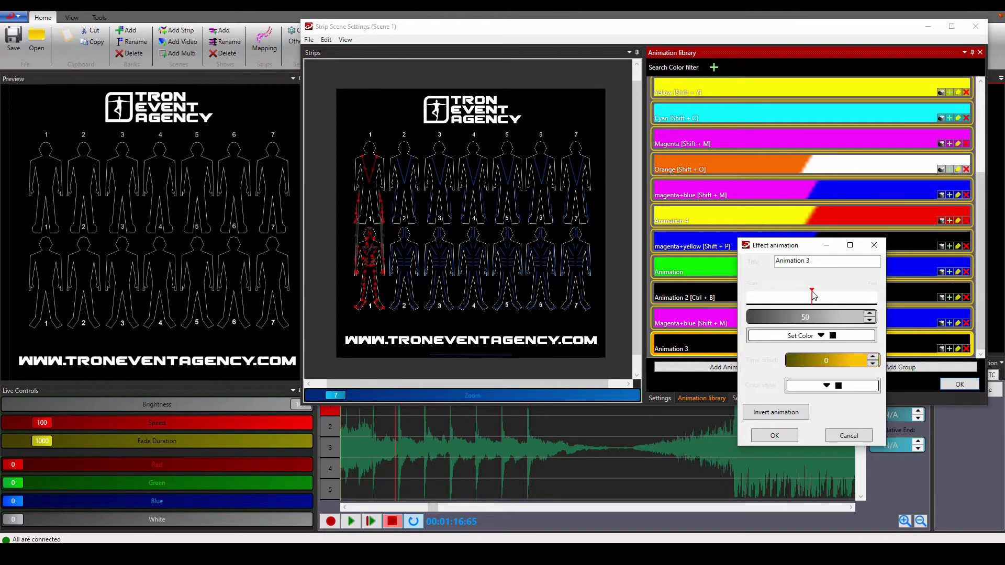
{"action": "left_click", "coordinate": [833, 336]}
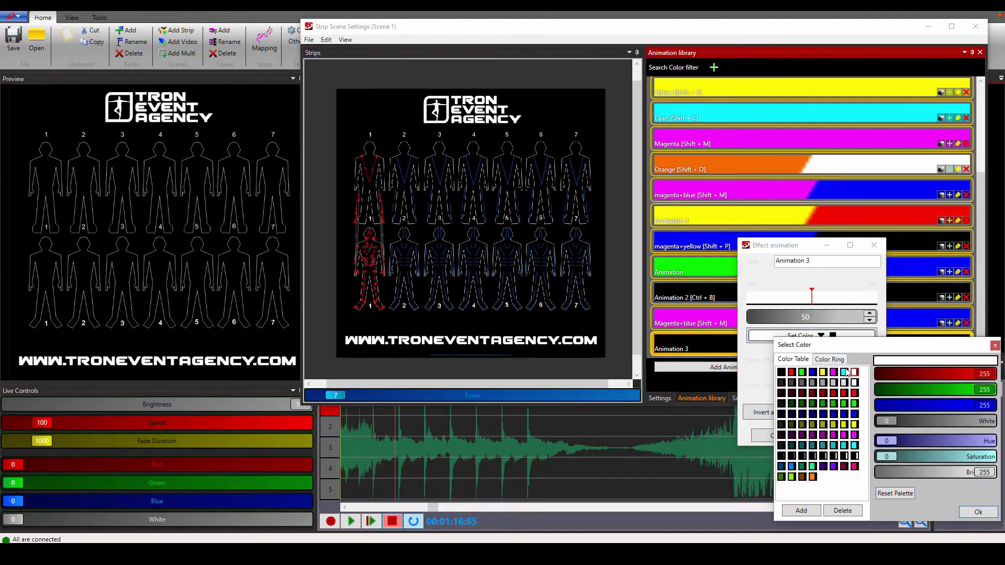
{"action": "left_click", "coordinate": [844, 372]}
{"action": "left_click", "coordinate": [979, 513]}
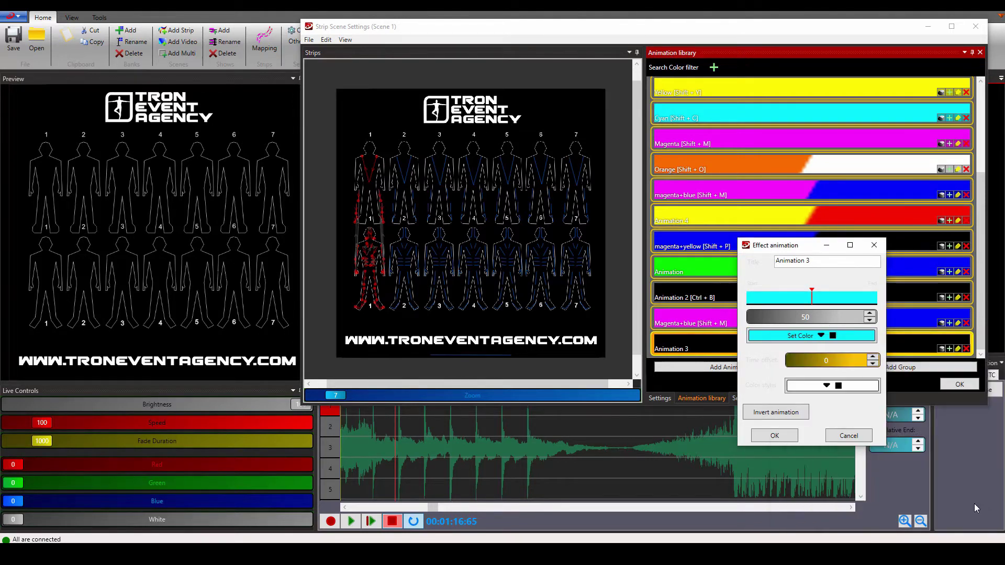
- Add a black stop at position 50, save Animation 3, and apply it to strip 1
{"action": "left_click", "coordinate": [832, 295]}
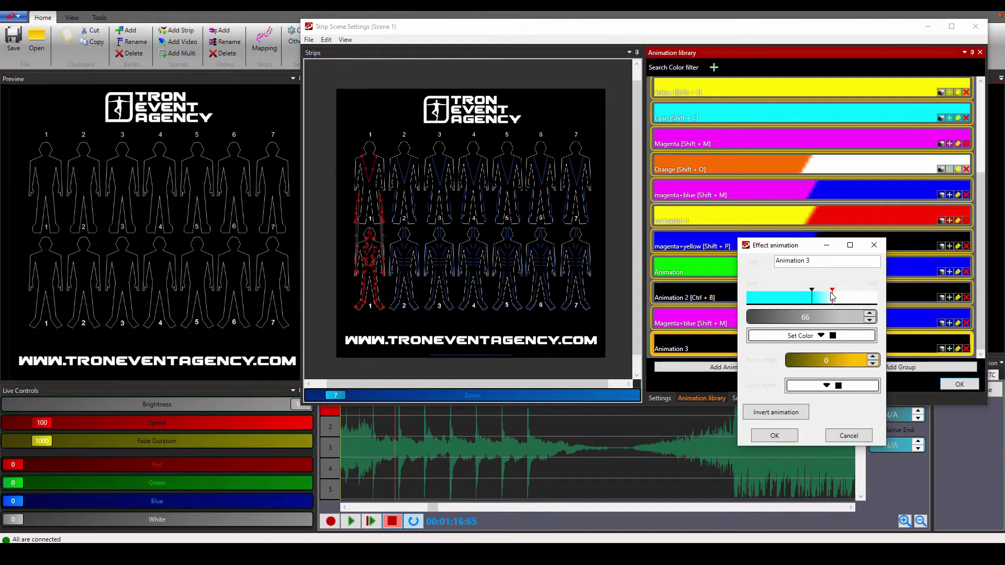
{"action": "left_click_drag", "start_coordinate": [834, 297], "coordinate": [814, 297]}
{"action": "left_click", "coordinate": [828, 338]}
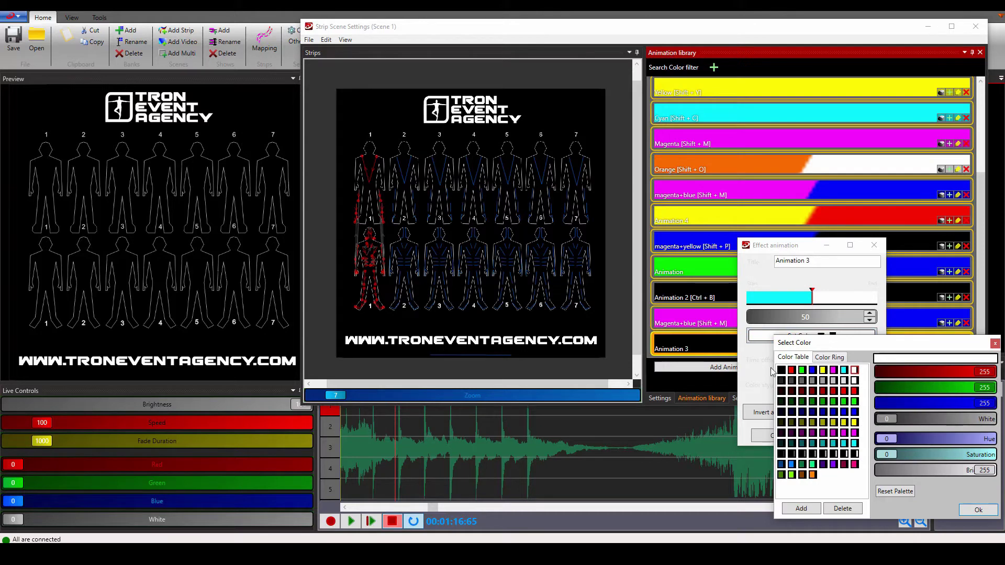
{"action": "left_click", "coordinate": [784, 370]}
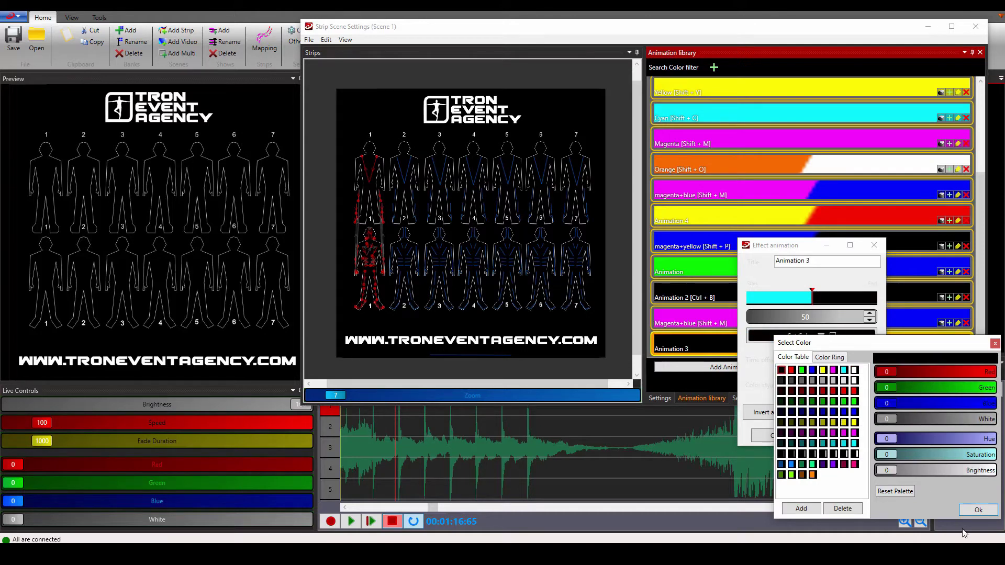
{"action": "left_click", "coordinate": [979, 510]}
{"action": "left_click", "coordinate": [783, 433]}
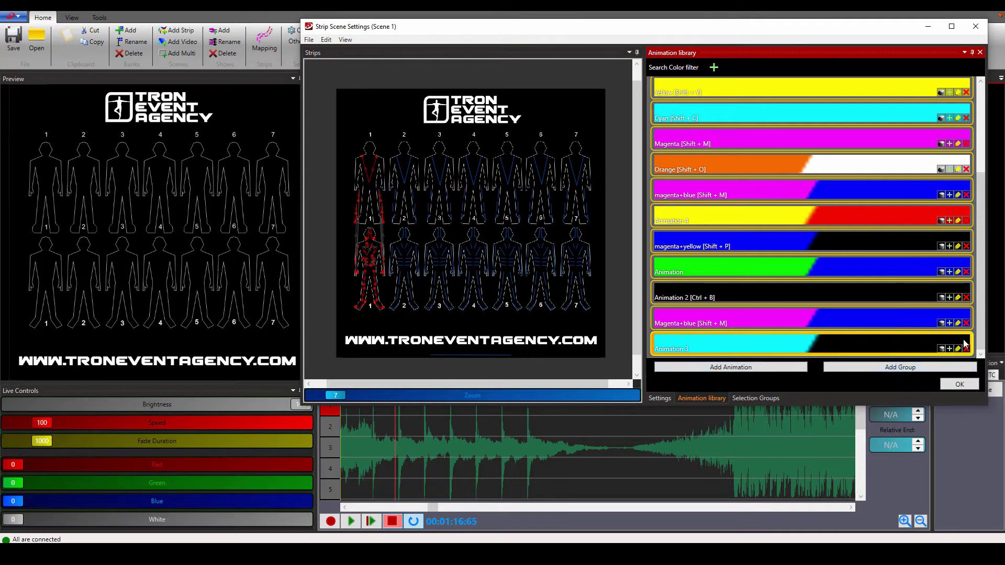
{"action": "left_click", "coordinate": [949, 349]}
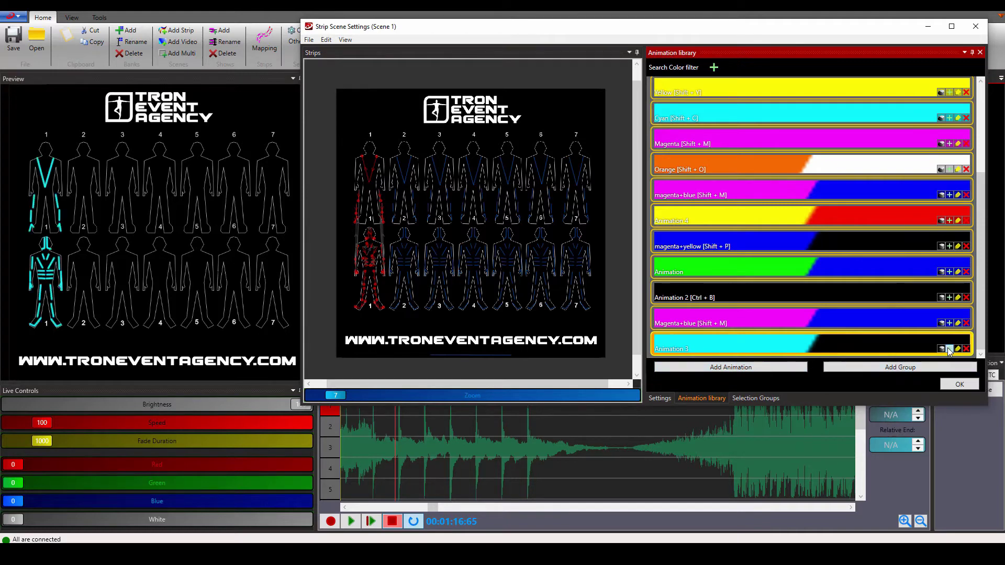
{"action": "left_click", "coordinate": [954, 385]}
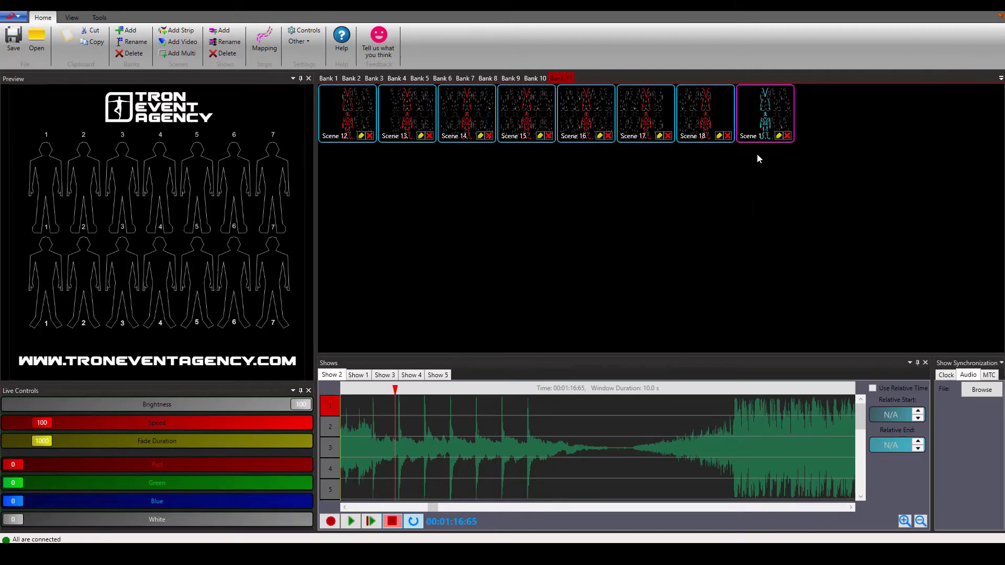
- Place the new scene on track 2, extend its clip to about 01:19:51, and preview playback
{"action": "left_click", "coordinate": [400, 422]}
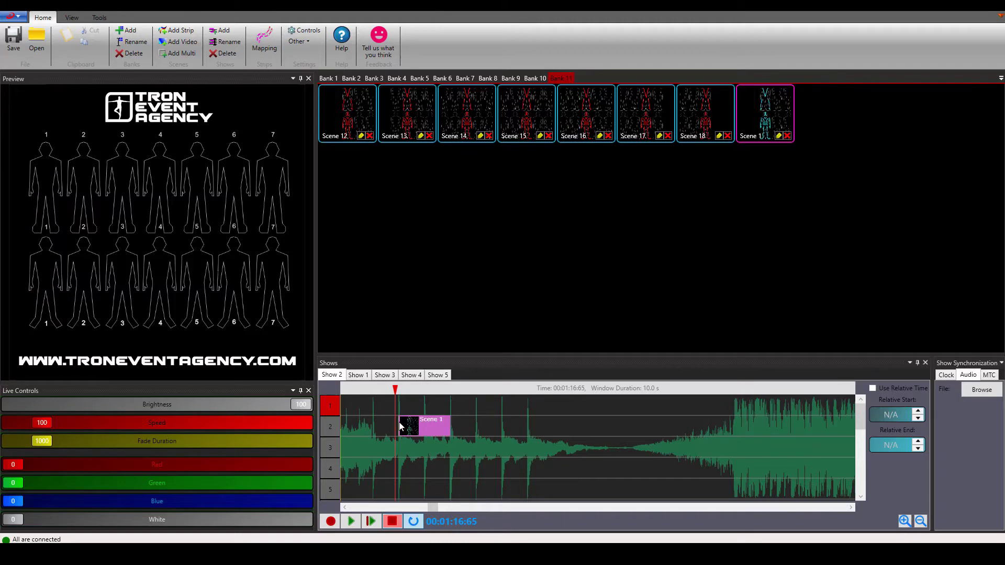
{"action": "key", "text": "space"}
{"action": "left_click_drag", "start_coordinate": [485, 430], "coordinate": [545, 454]}
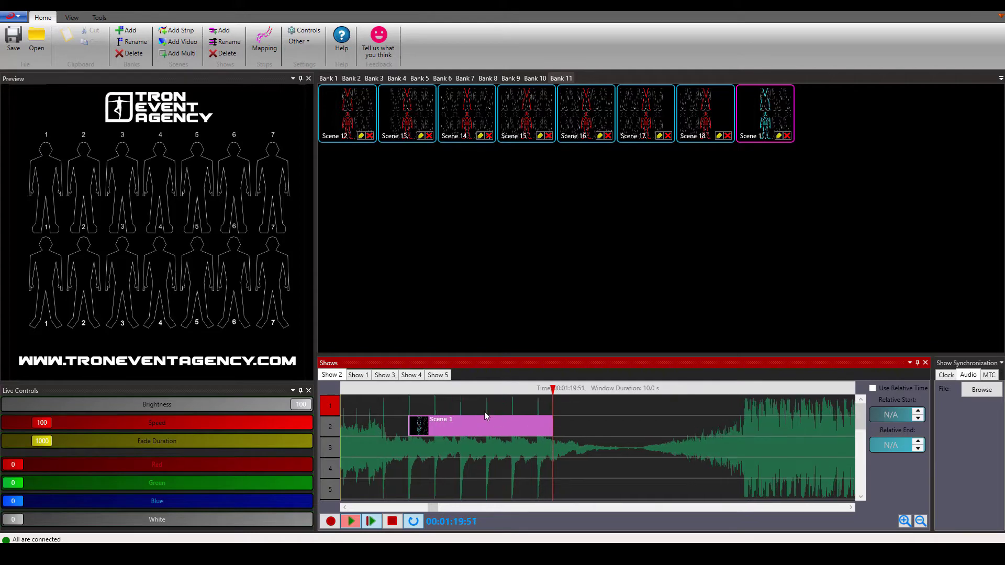
{"action": "left_click", "coordinate": [372, 522]}
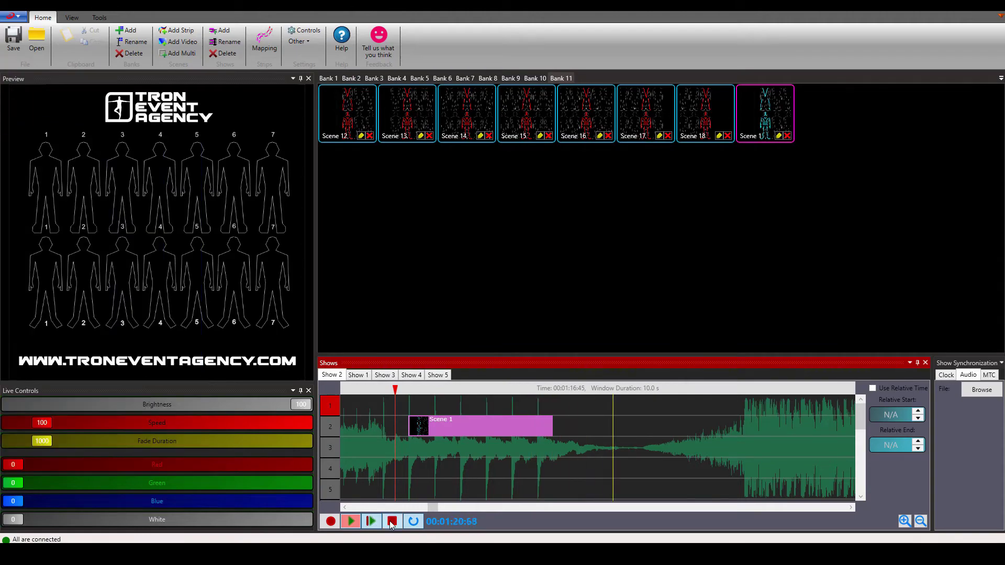
{"action": "left_click", "coordinate": [392, 522]}
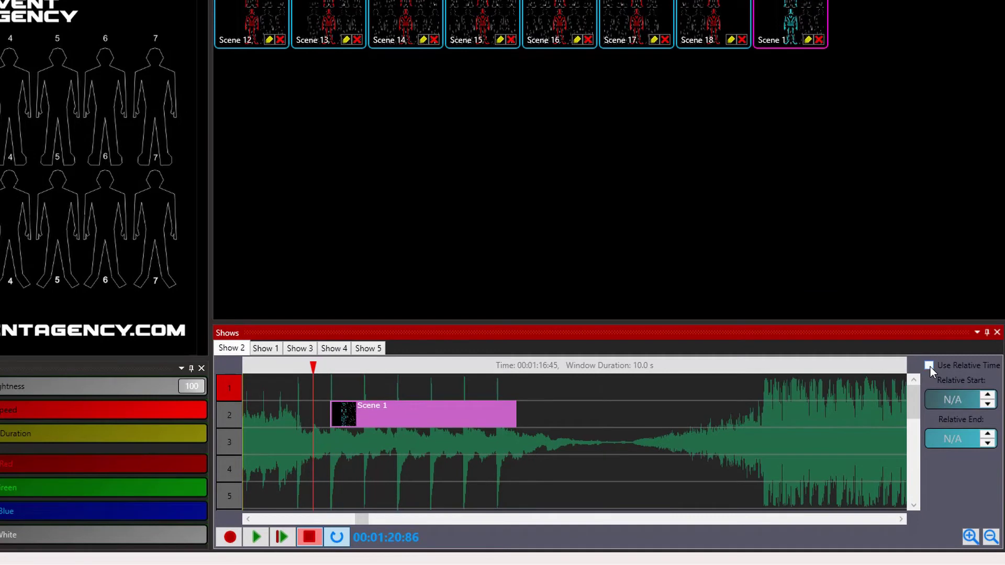
- Switch the scene clip to relative timing with an end of 6 and preview it
{"action": "left_click", "coordinate": [930, 366]}
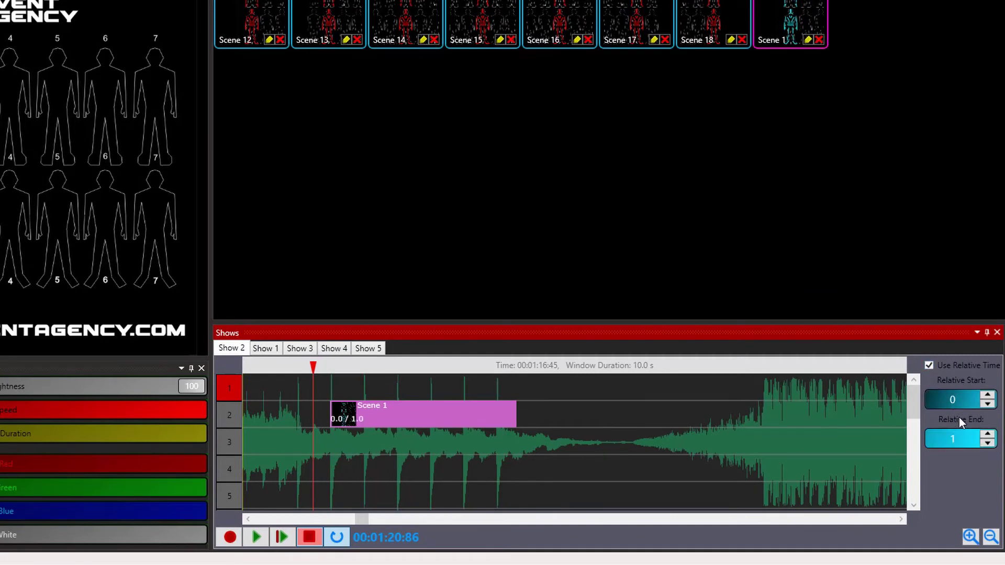
{"action": "left_click", "coordinate": [947, 439]}
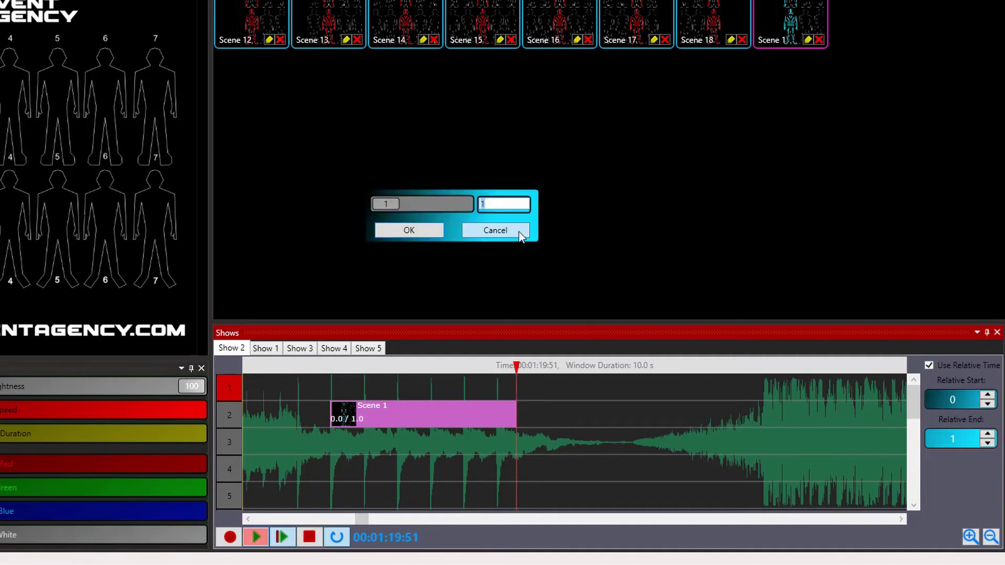
{"action": "type", "text": "6"}
{"action": "left_click", "coordinate": [410, 231]}
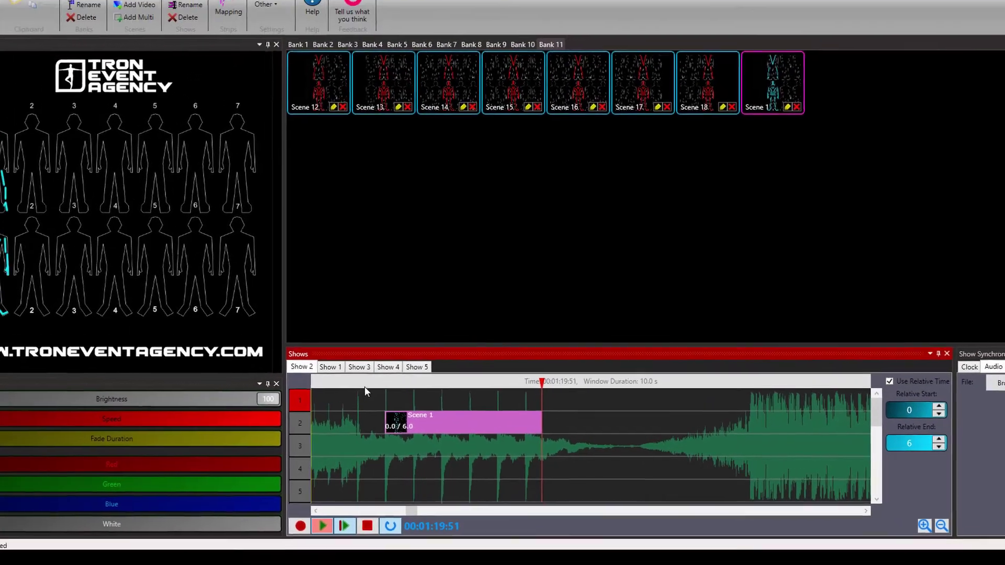
{"action": "left_click", "coordinate": [314, 397]}
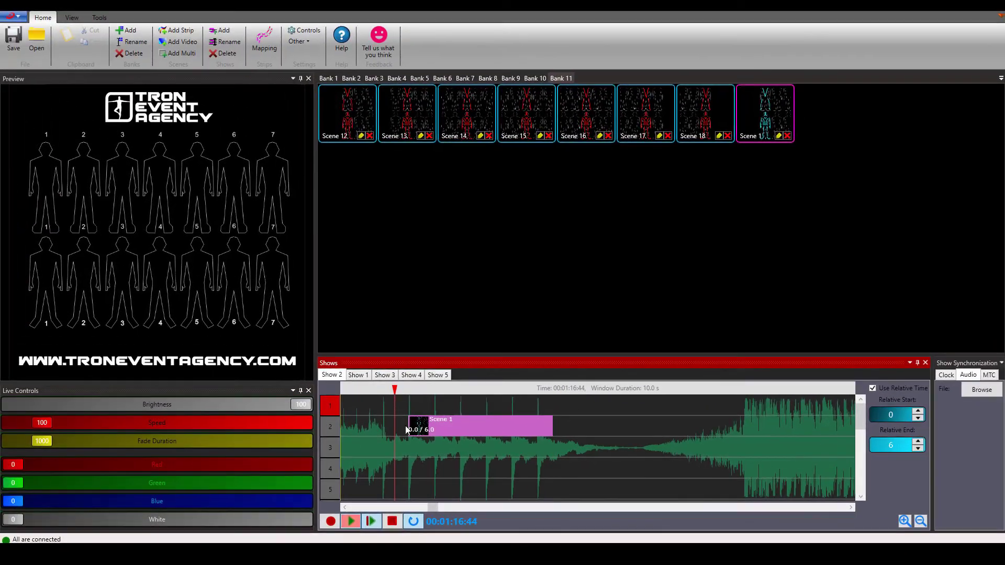
{"action": "left_click", "coordinate": [375, 522]}
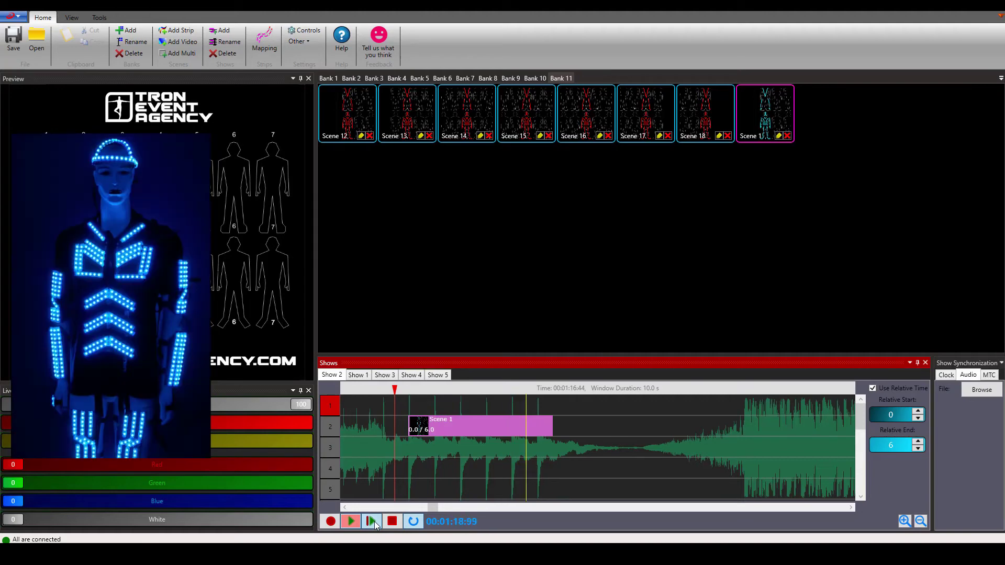
{"action": "left_click", "coordinate": [391, 524]}
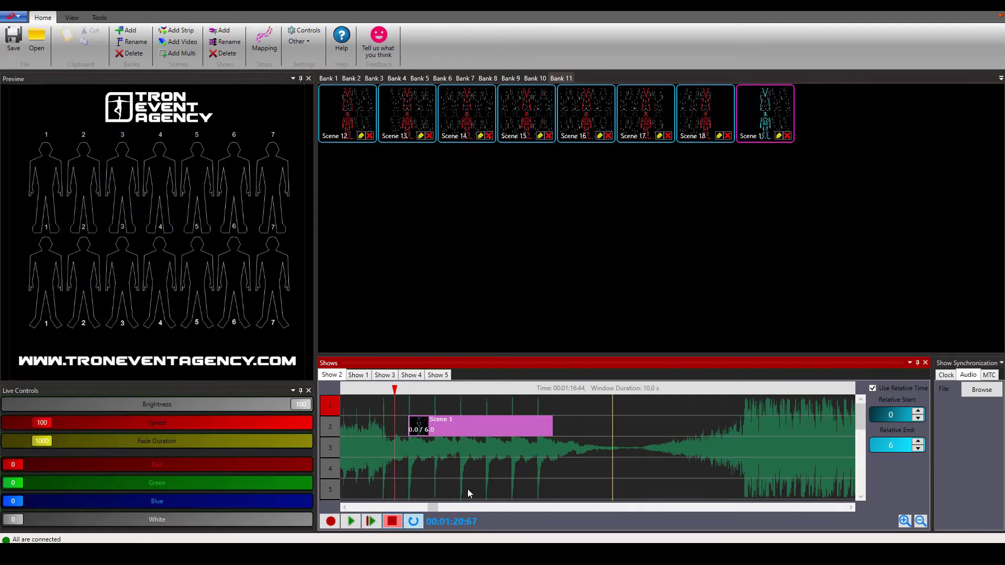
- Change the clip's relative end to 12, preview, then add Scene 2 and open its settings
{"action": "left_click", "coordinate": [908, 446]}
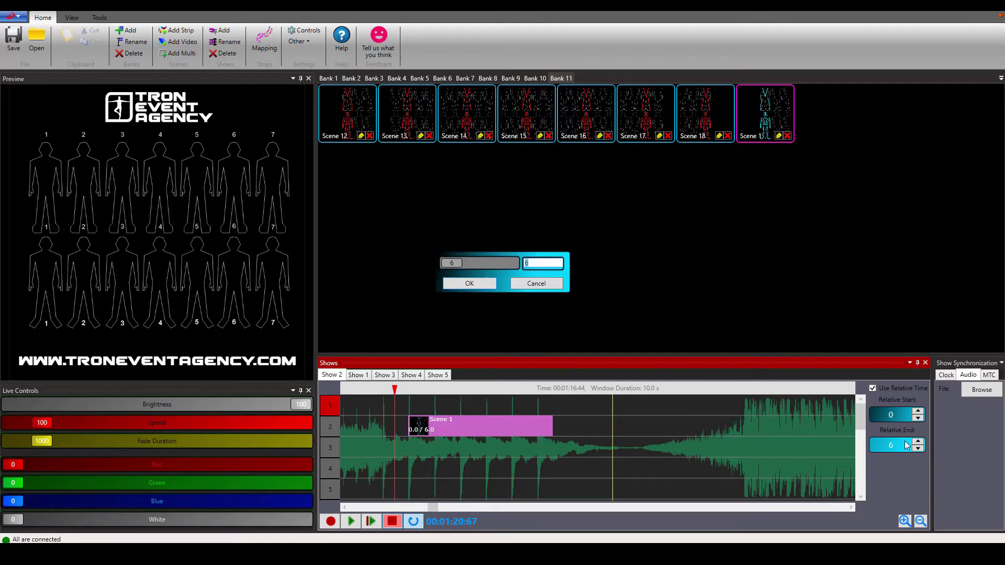
{"action": "type", "text": "12"}
{"action": "key", "text": "Return"}
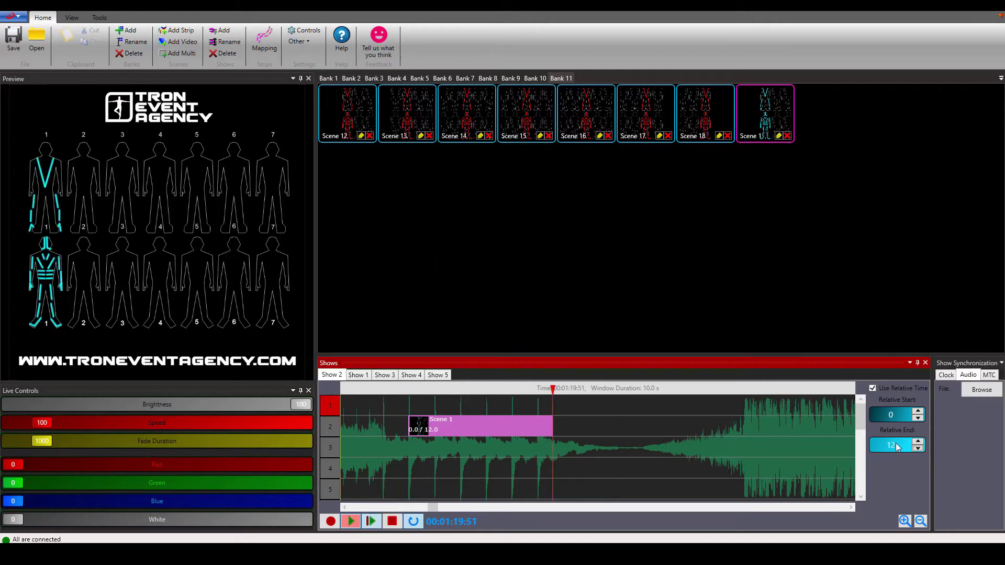
{"action": "left_click", "coordinate": [393, 390]}
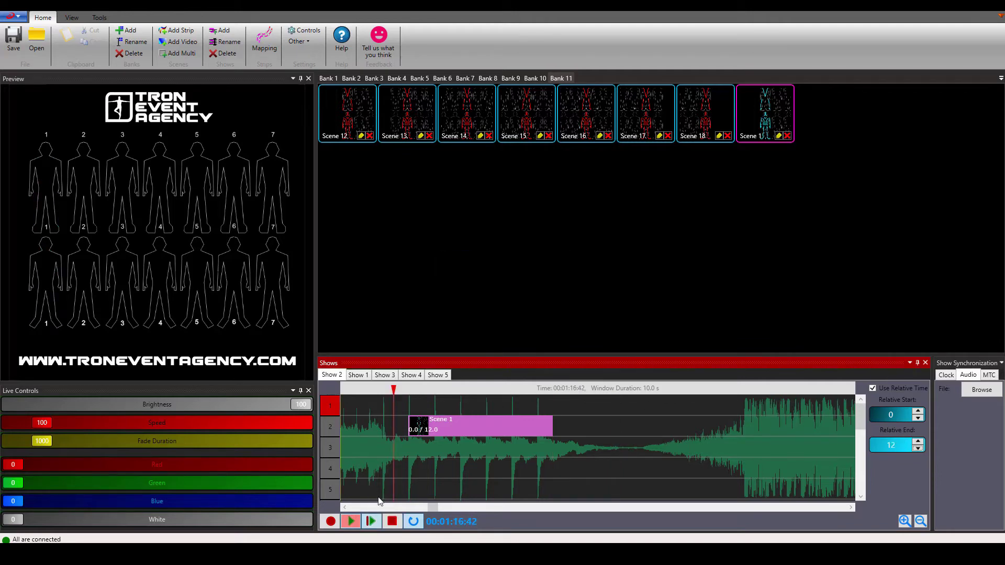
{"action": "left_click", "coordinate": [370, 522]}
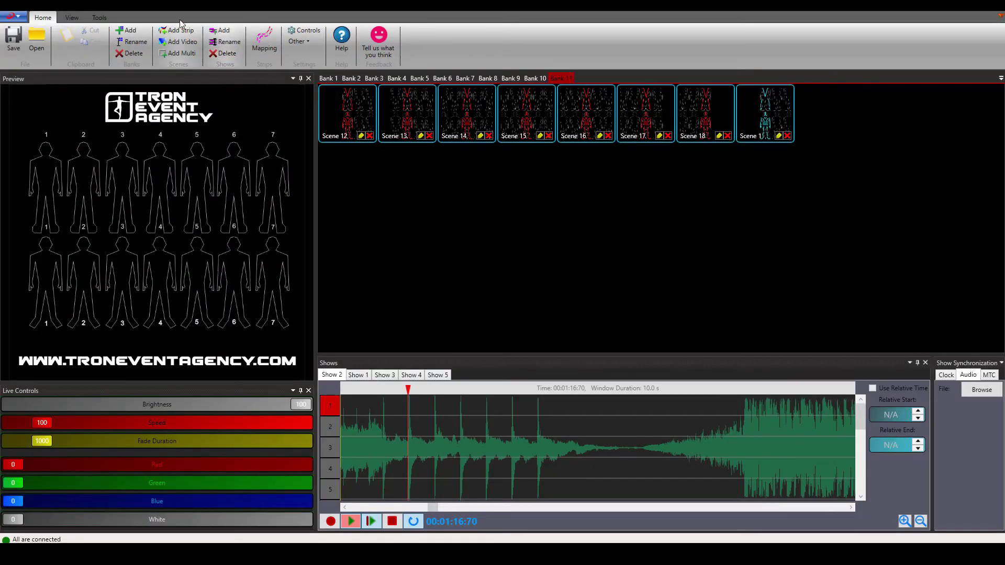
{"action": "left_click", "coordinate": [171, 35]}
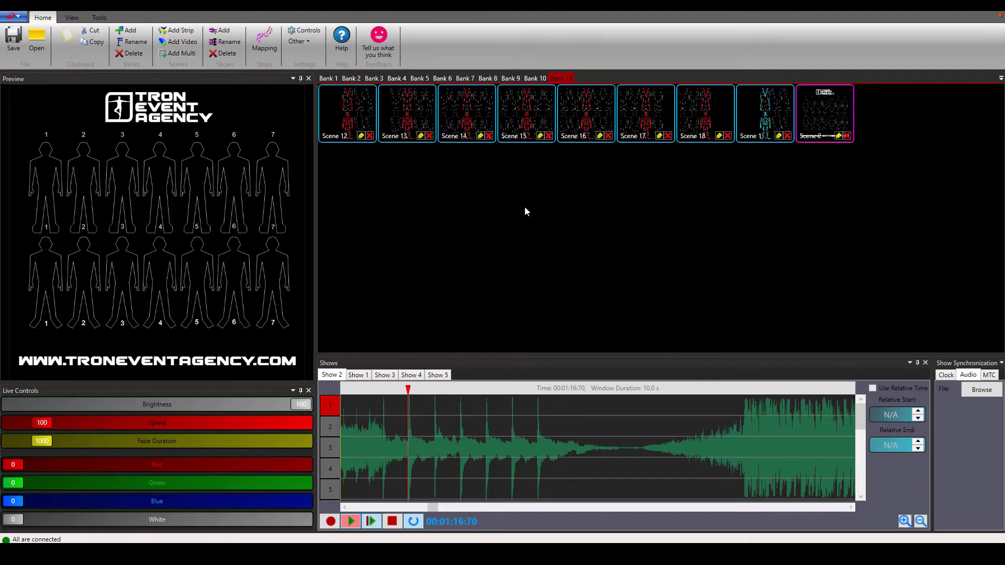
{"action": "left_click", "coordinate": [838, 136]}
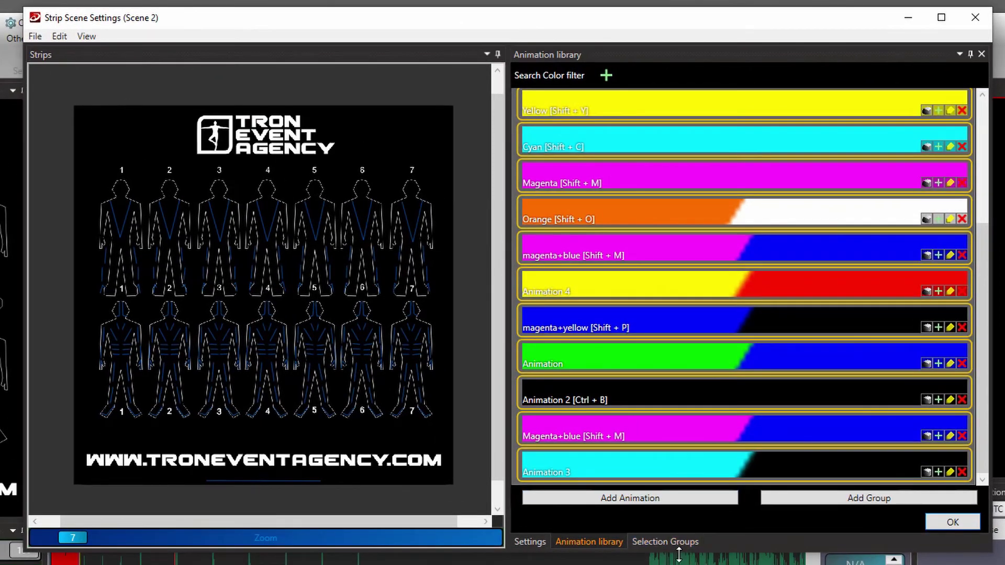
- In Selection Groups, select dancer 1's chest, arm, torso, leg and right-side strips
{"action": "left_click", "coordinate": [683, 542]}
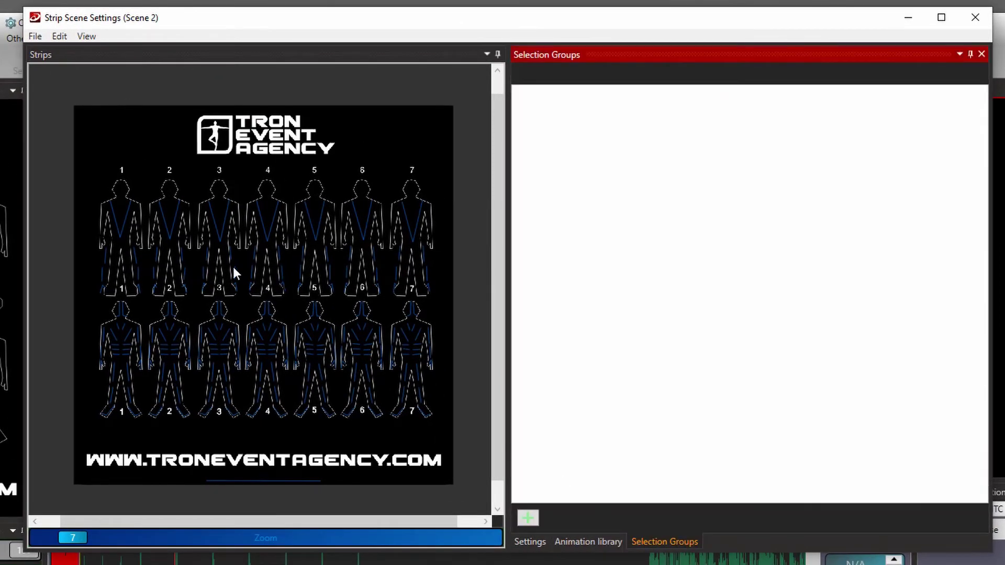
{"action": "left_click", "coordinate": [120, 236]}
{"action": "left_click", "coordinate": [103, 343], "text": "ctrl"}
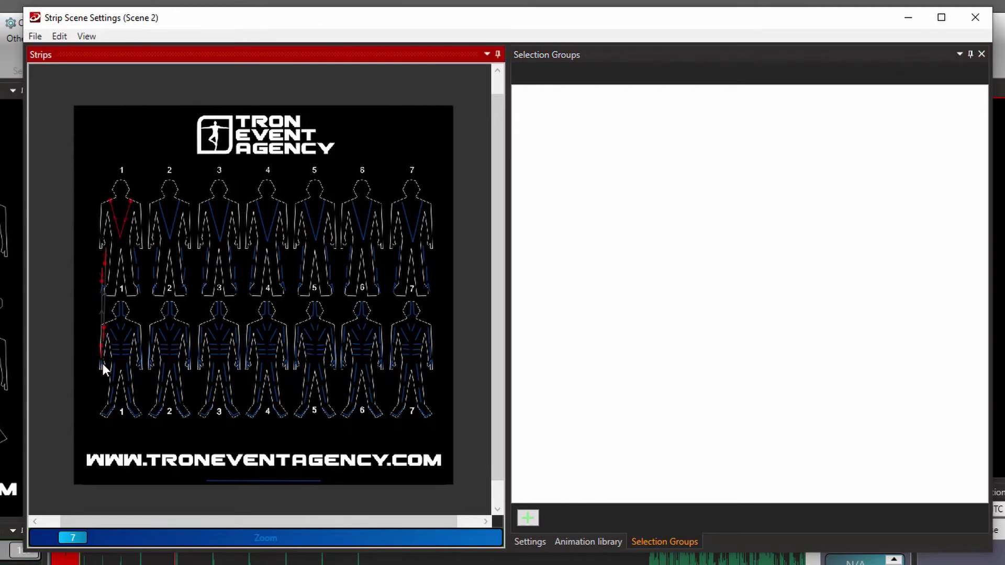
{"action": "left_click", "coordinate": [116, 370], "text": "ctrl"}
{"action": "left_click", "coordinate": [125, 330], "text": "ctrl"}
{"action": "left_click", "coordinate": [139, 335], "text": "ctrl"}
{"action": "left_click", "coordinate": [141, 350], "text": "ctrl"}
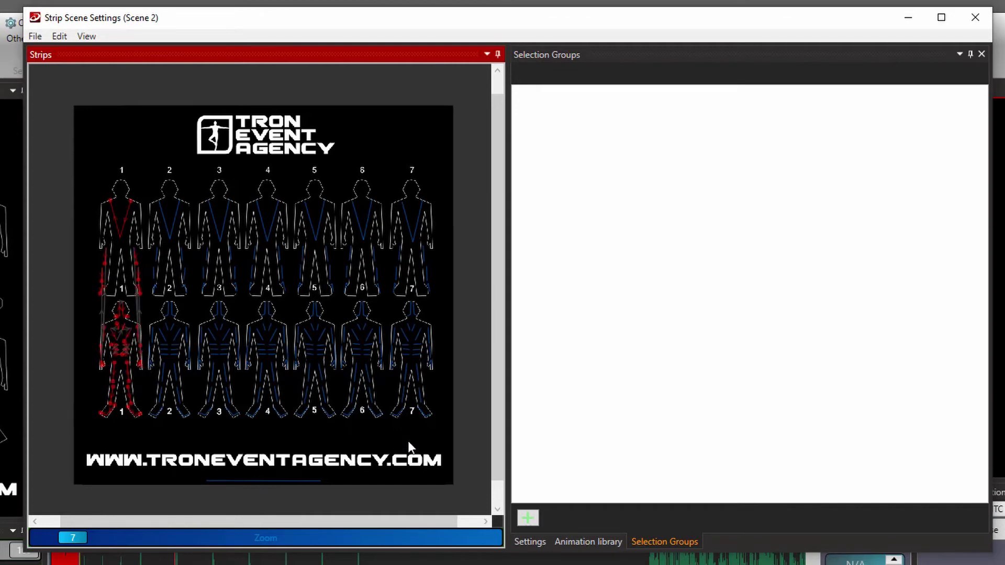
- Save the selected strips as group Dancer1 with hot key Shift+1, then clear the selection
{"action": "left_click", "coordinate": [528, 519]}
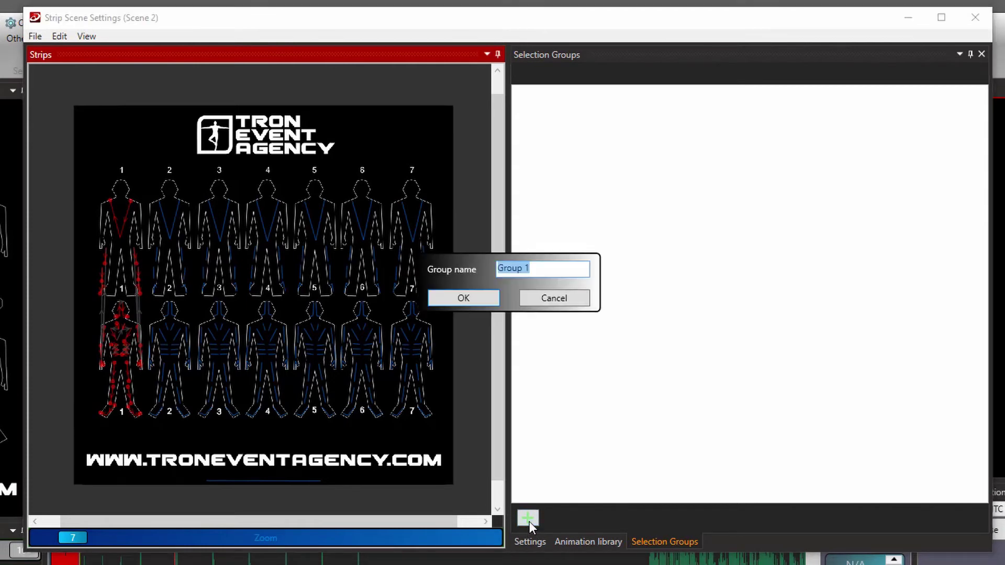
{"action": "type", "text": "Dancer1"}
{"action": "key", "text": "Return"}
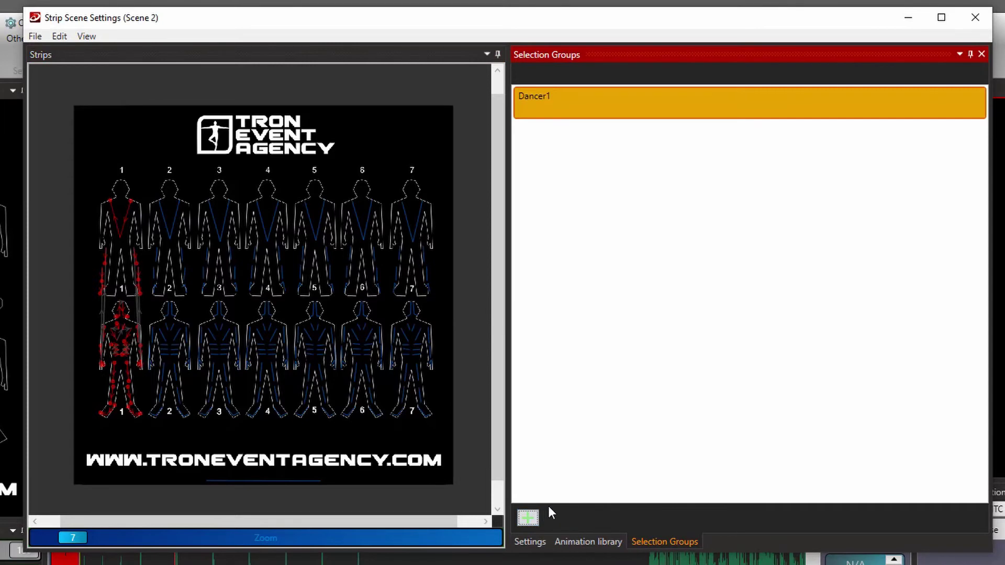
{"action": "mouse_move", "coordinate": [954, 99]}
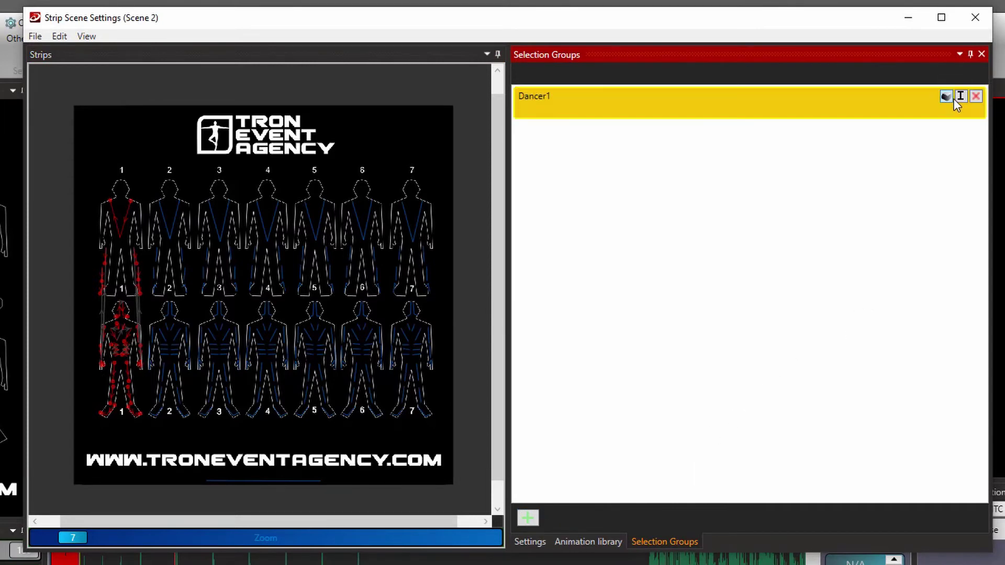
{"action": "left_click", "coordinate": [946, 97]}
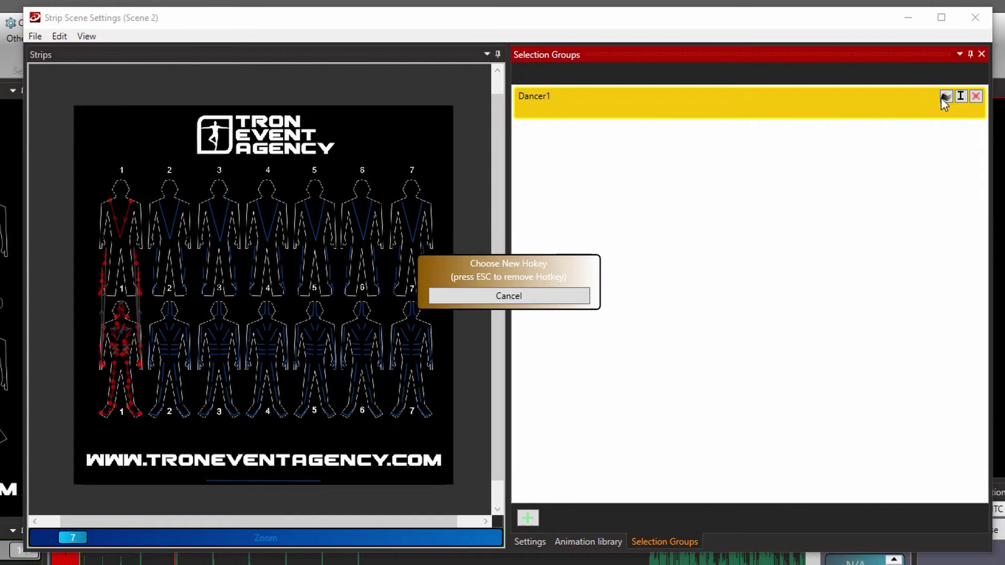
{"action": "key", "text": "shift+1"}
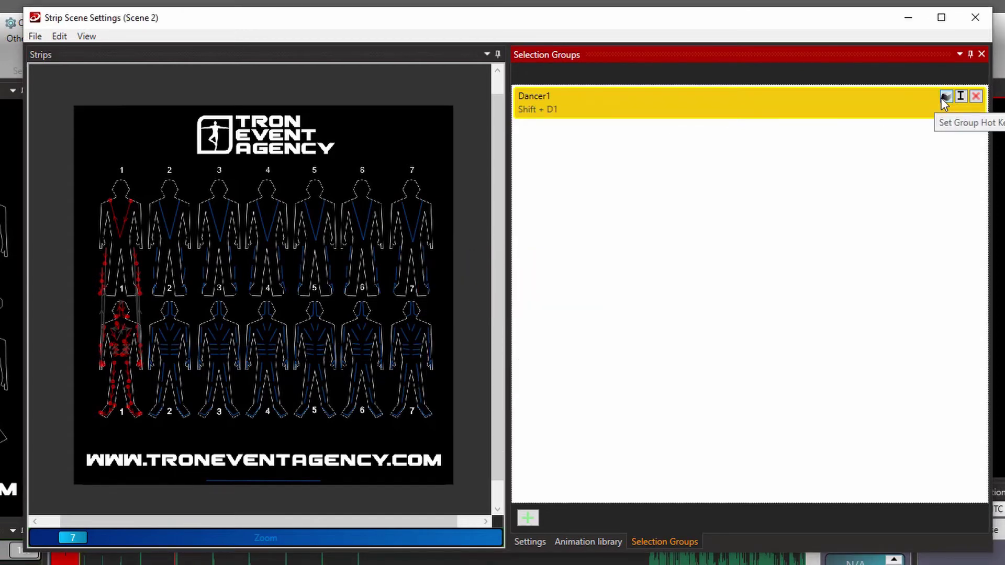
{"action": "left_click", "coordinate": [267, 149]}
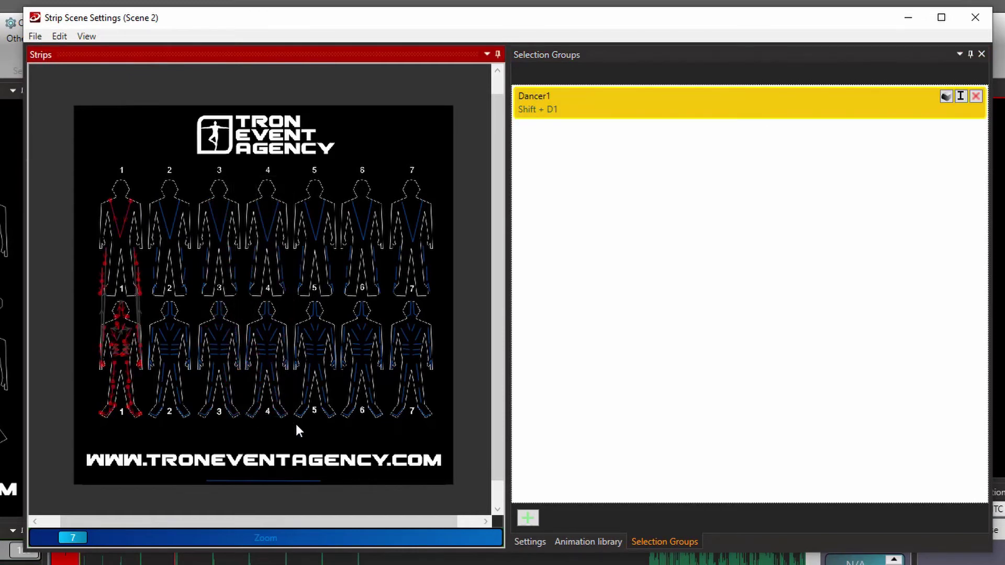
- Select dancer 2's chest, left-side, right-side and lower right-leg strips
{"action": "left_click_drag", "start_coordinate": [231, 191], "coordinate": [318, 410]}
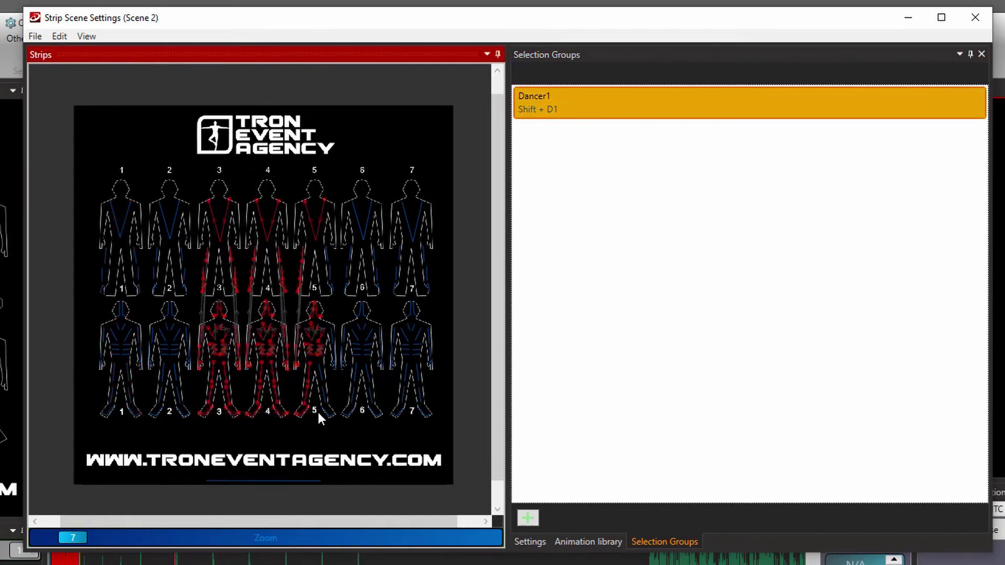
{"action": "key", "text": "shift+1"}
{"action": "left_click", "coordinate": [168, 231]}
{"action": "left_click", "coordinate": [150, 343], "text": "ctrl"}
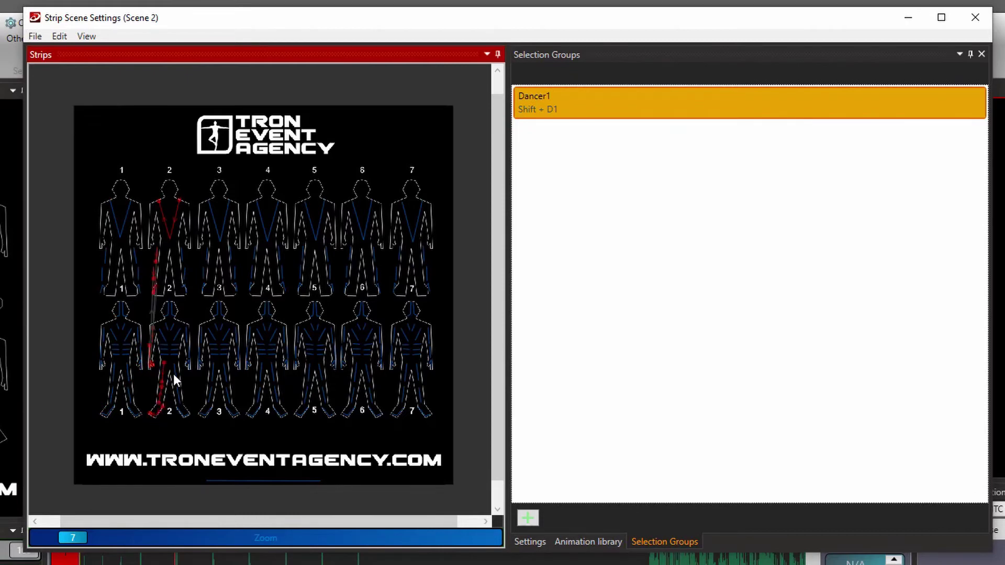
{"action": "left_click", "coordinate": [178, 391], "text": "ctrl"}
{"action": "left_click", "coordinate": [187, 336], "text": "ctrl"}
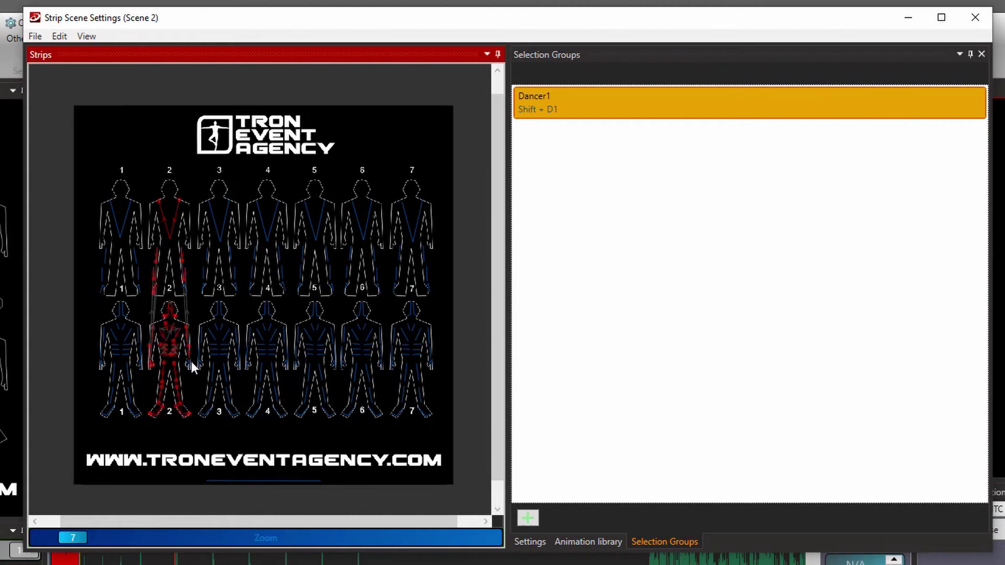
- Save dancer 2's strips as group Dancer2 with hot key Shift+2
{"action": "left_click", "coordinate": [529, 518]}
{"action": "type", "text": "Dancer2"}
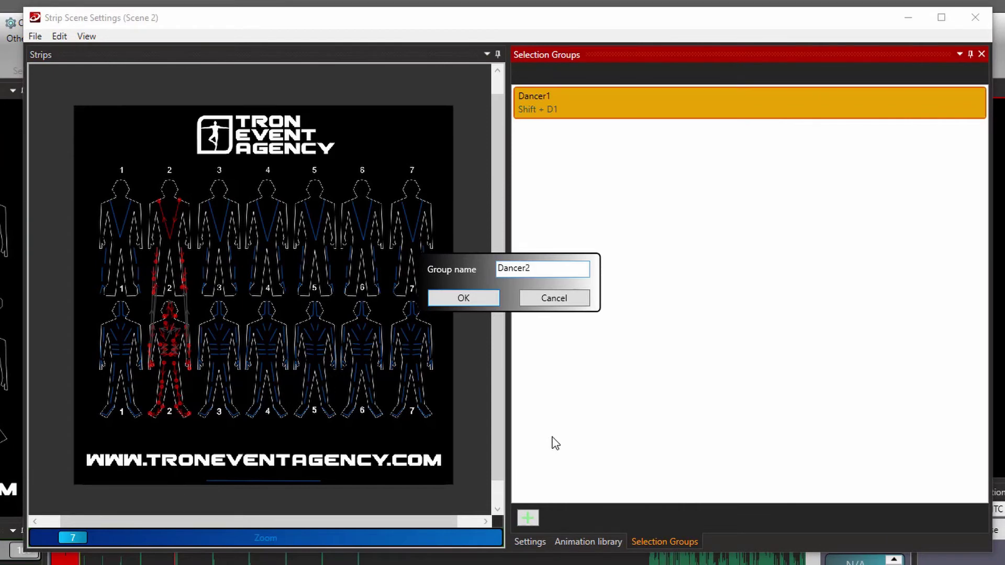
{"action": "key", "text": "Return"}
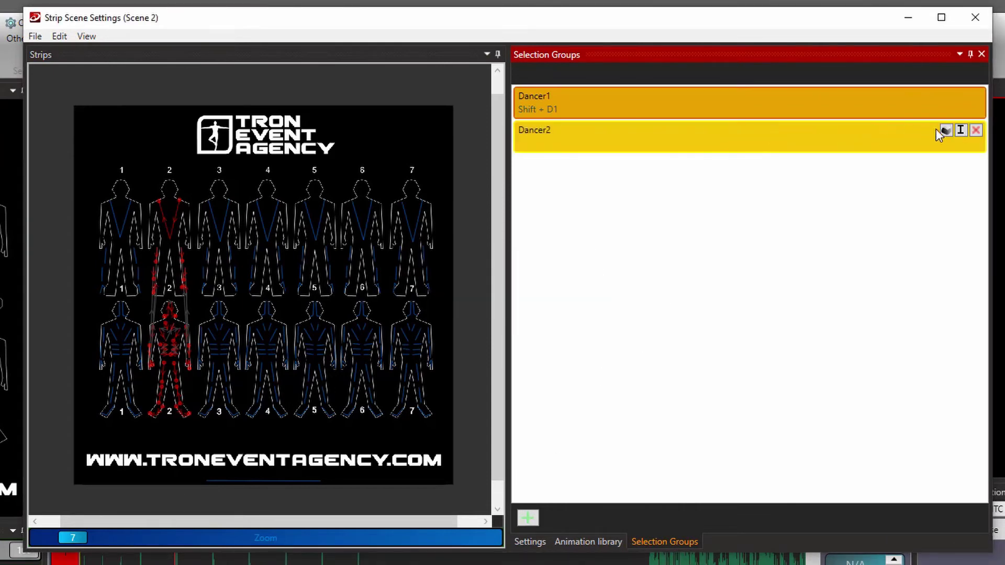
{"action": "left_click", "coordinate": [946, 131]}
{"action": "key", "text": "shift+2"}
- Test the Shift+1 and Shift+2 group hot keys and show the animation library
{"action": "key", "text": "shift+1"}
{"action": "key", "text": "shift+2"}
{"action": "key", "text": "shift+1"}
{"action": "key", "text": "shift+2"}
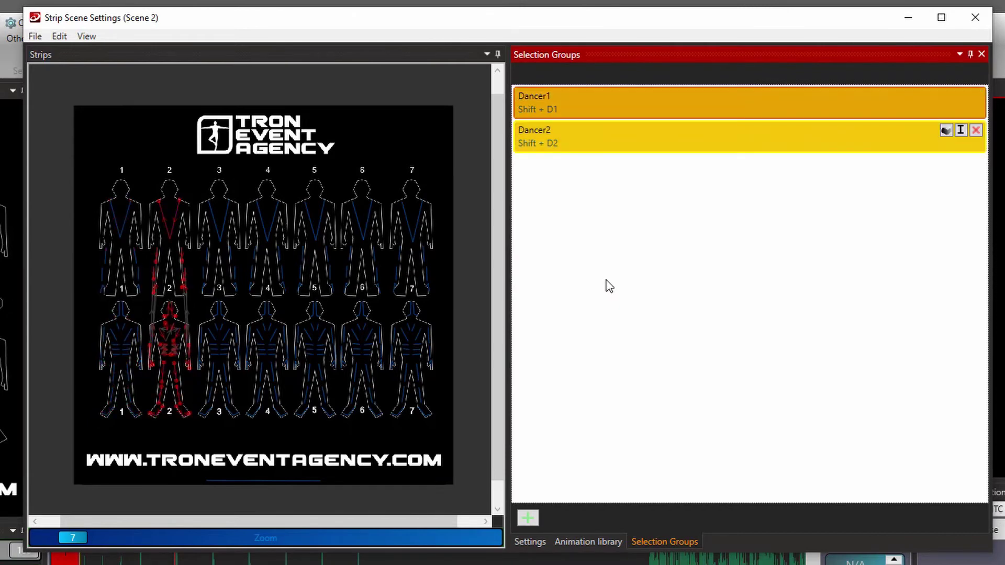
{"action": "left_click", "coordinate": [599, 541]}
{"action": "key", "text": "shift+1"}
{"action": "key", "text": "shift+2"}
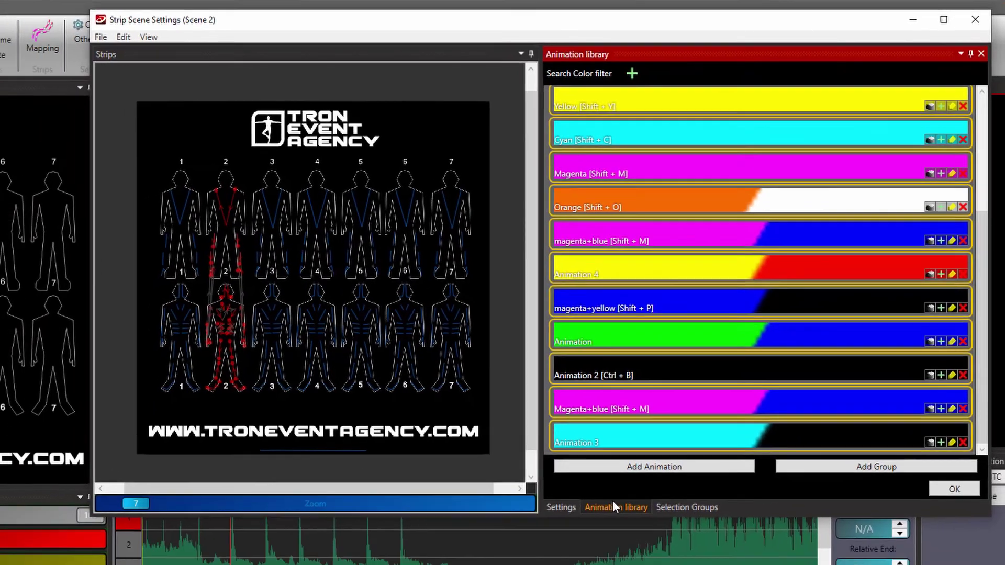
- Recall Dancer1 with Shift+1, apply the blue animation with Shift+B, and close the settings
{"action": "key", "text": "shift+1"}
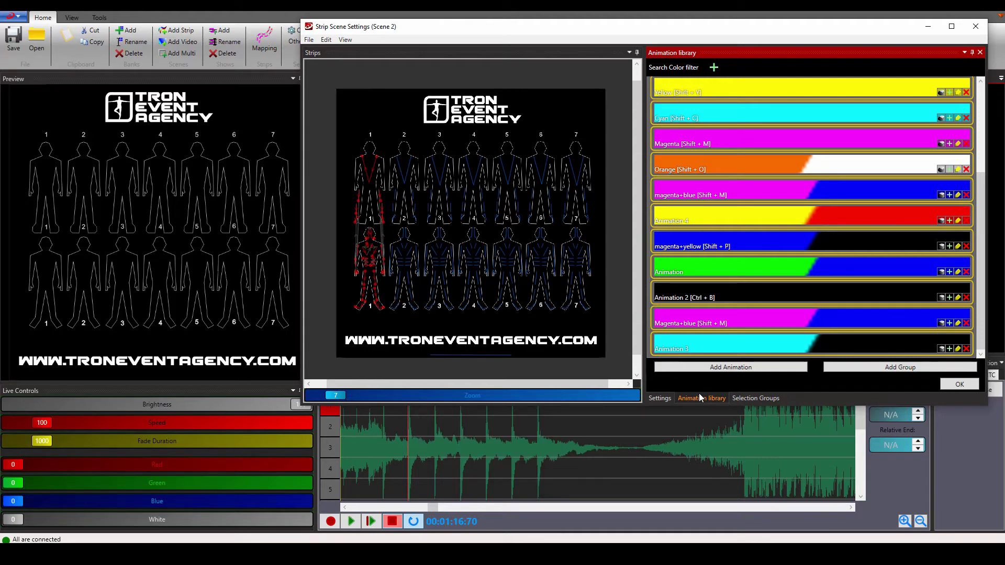
{"action": "key", "text": "shift+b"}
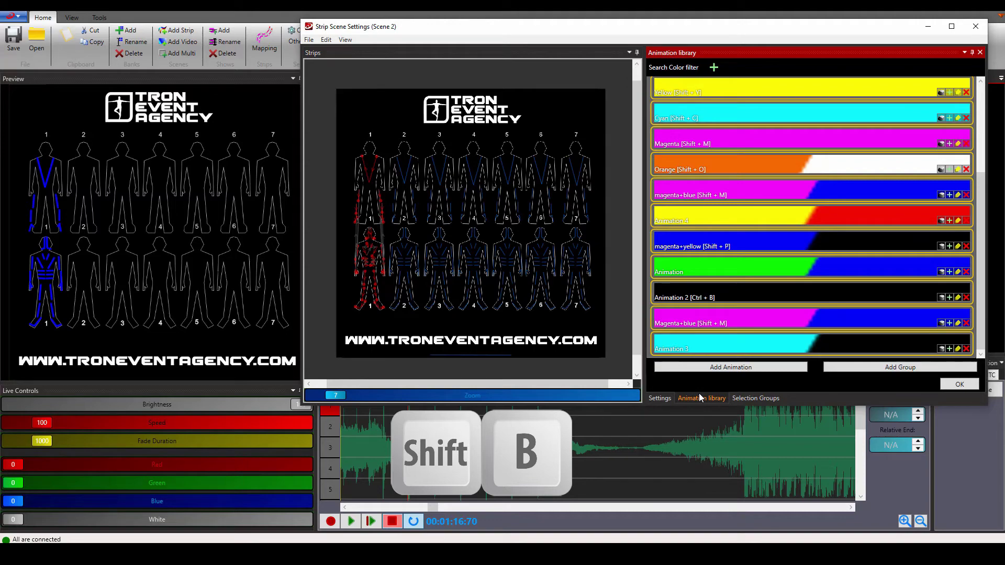
{"action": "left_click", "coordinate": [960, 384]}
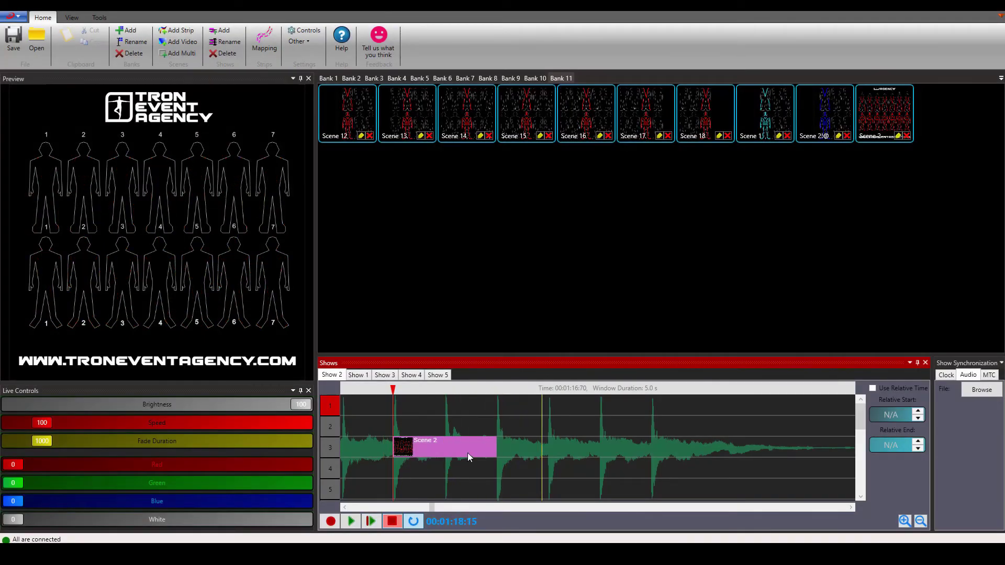
- In Scene 2's settings, apply Animation 2 to dancers 4–7, confirming the overwrite
{"action": "left_click", "coordinate": [883, 114]}
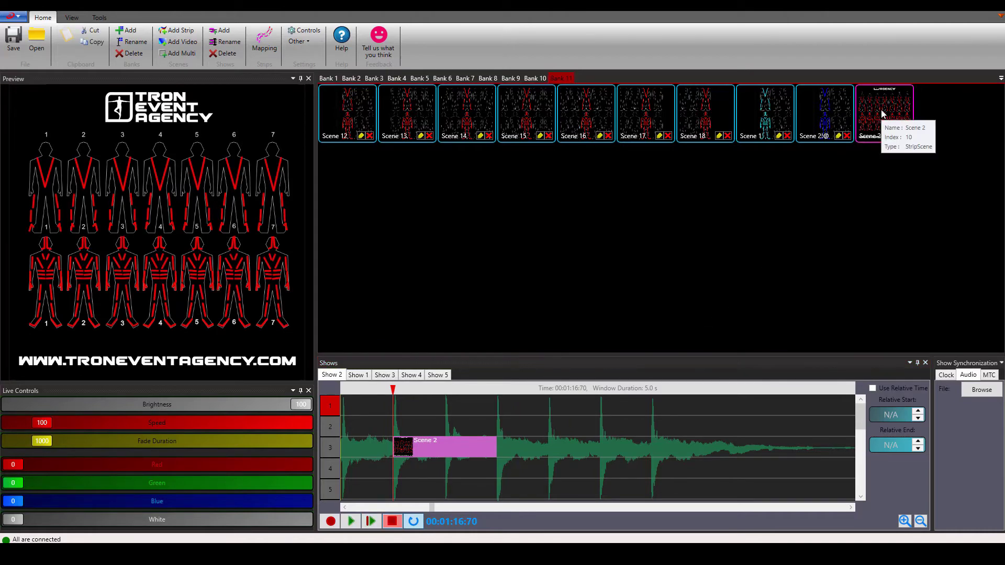
{"action": "double_click", "coordinate": [883, 114]}
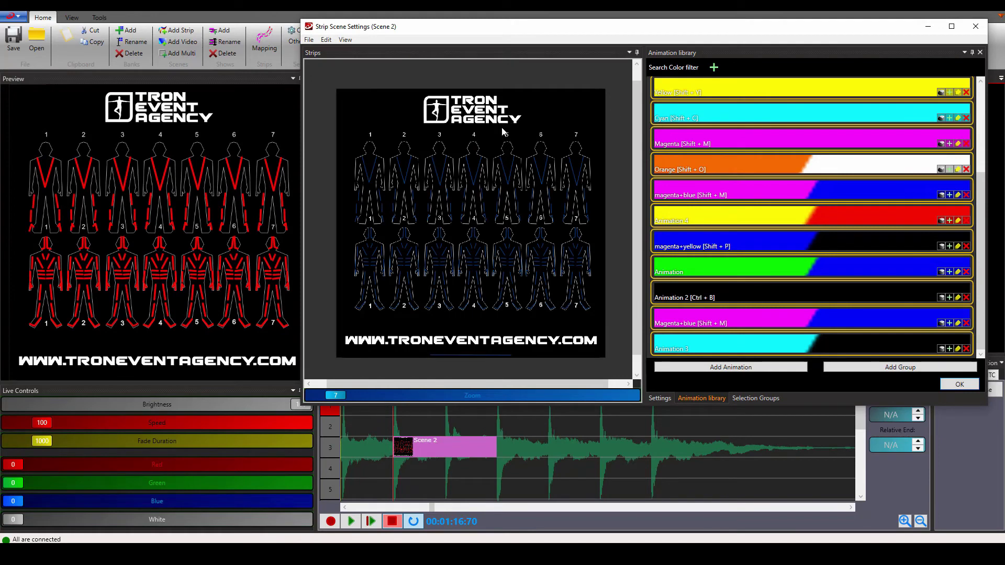
{"action": "left_click_drag", "start_coordinate": [460, 131], "coordinate": [599, 340]}
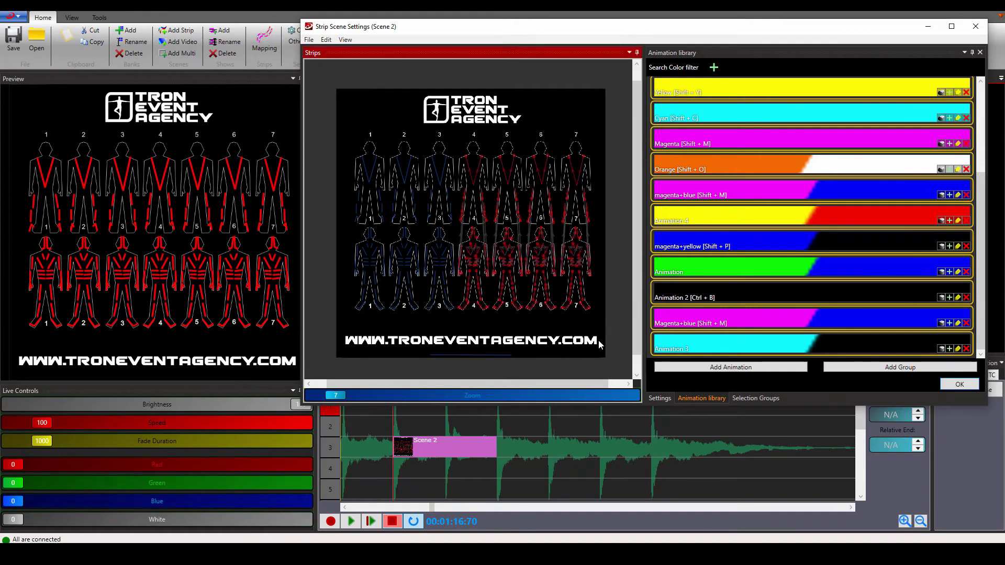
{"action": "left_click", "coordinate": [950, 297]}
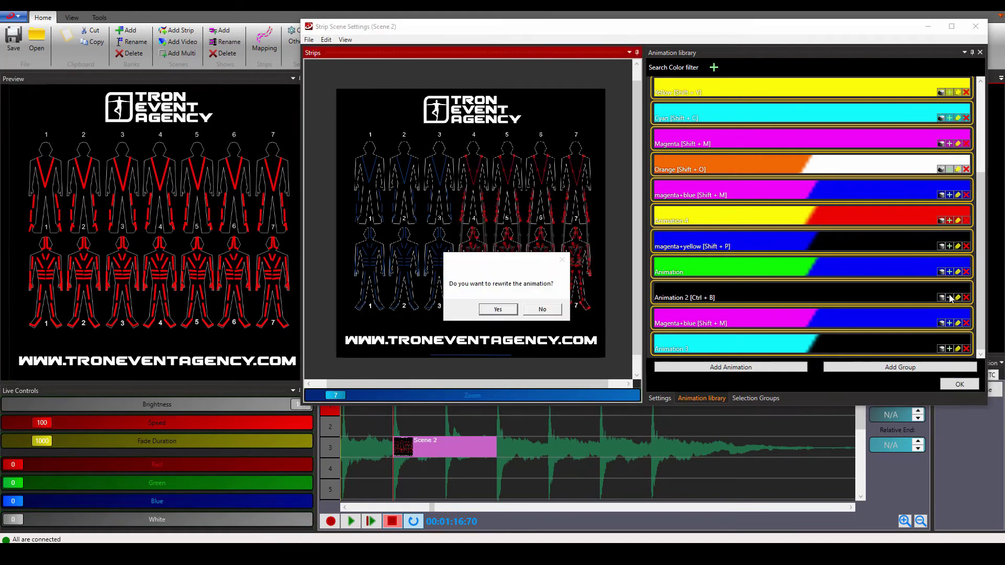
{"action": "left_click", "coordinate": [498, 309]}
{"action": "left_click", "coordinate": [960, 385]}
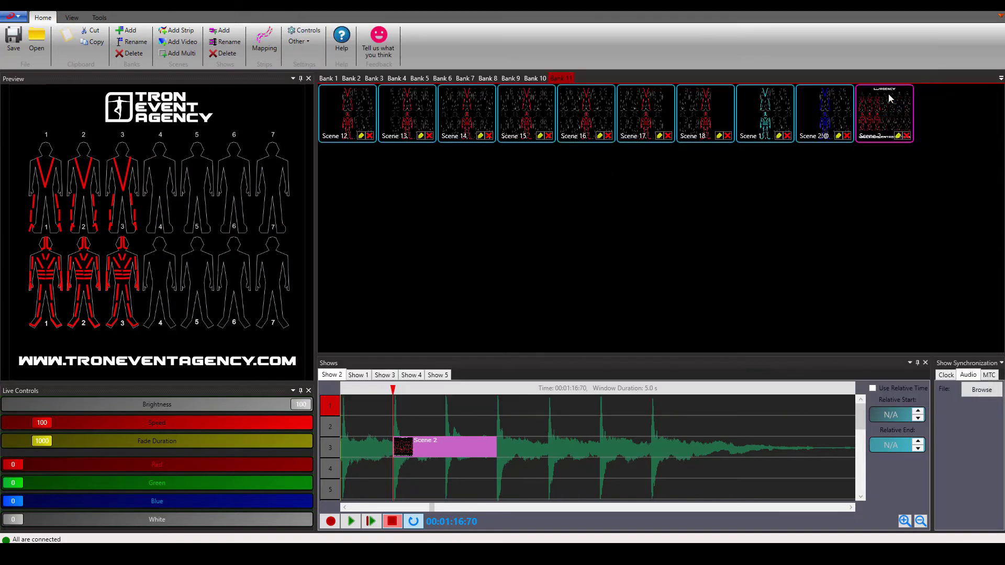
- Paste a Scene 2 copy after the first clip, select the first clip, and preview from the marker
{"action": "key", "text": "ctrl+v"}
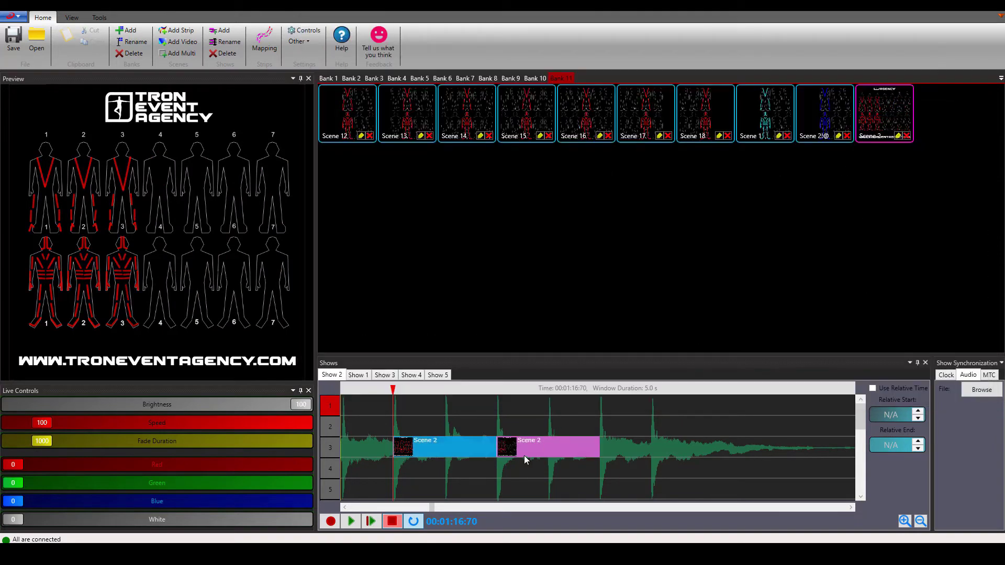
{"action": "left_click", "coordinate": [369, 524]}
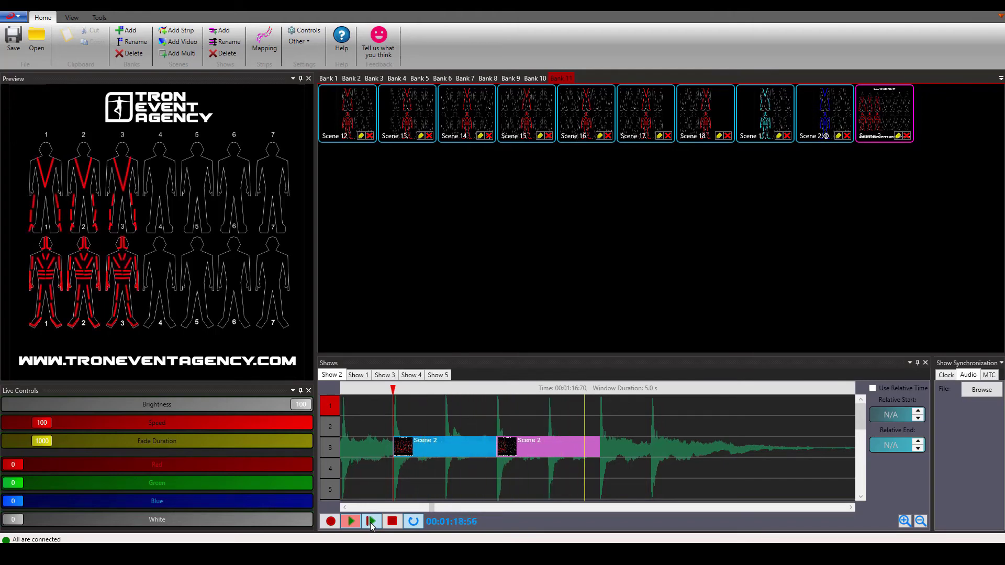
{"action": "left_click", "coordinate": [393, 522]}
{"action": "left_click", "coordinate": [351, 522]}
{"action": "left_click", "coordinate": [446, 444]}
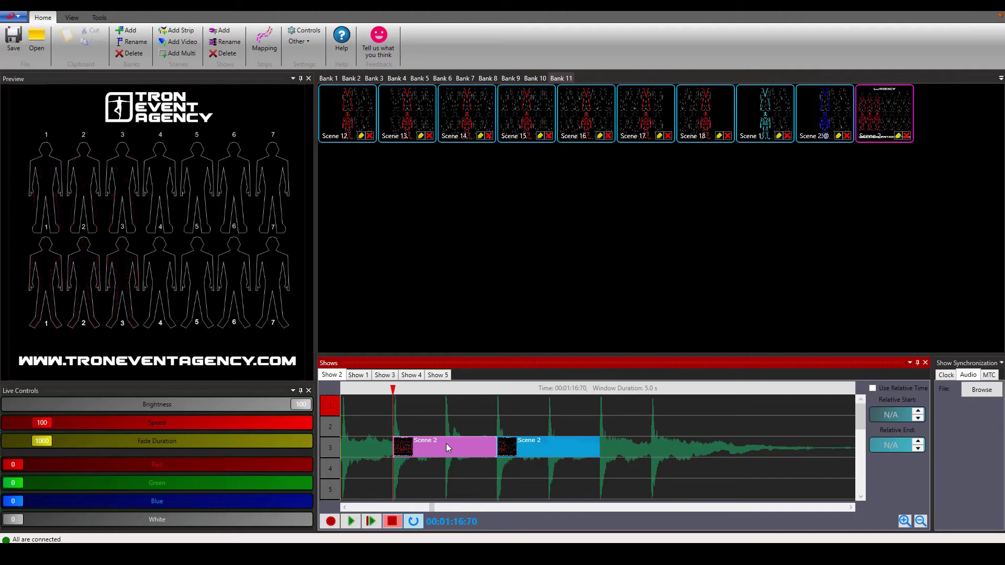
{"action": "left_click", "coordinate": [377, 522]}
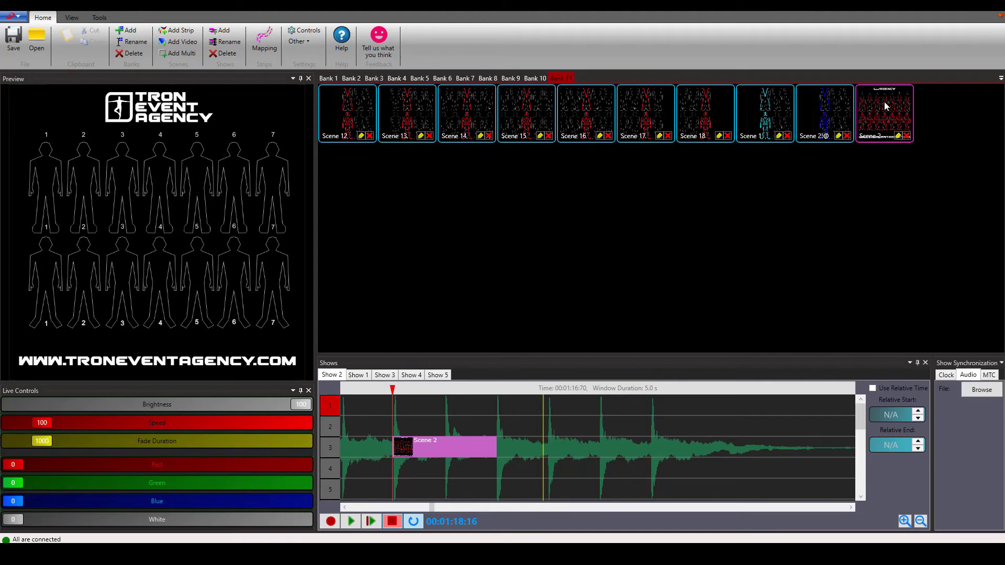
- Duplicate Scene 2 in the bank and clear the animation from figures 4–7 in the copy
{"action": "key", "text": "ctrl+c"}
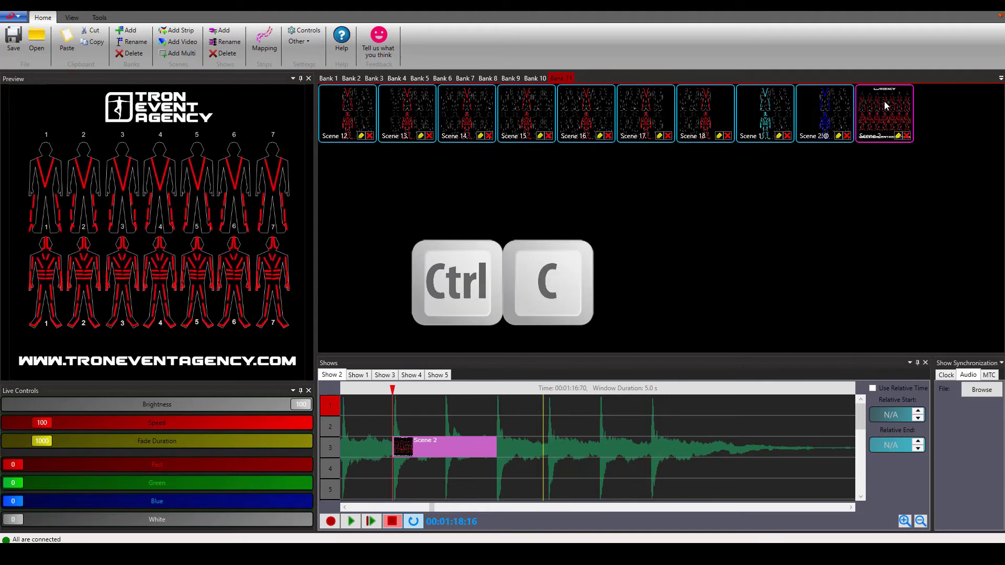
{"action": "key", "text": "ctrl+v"}
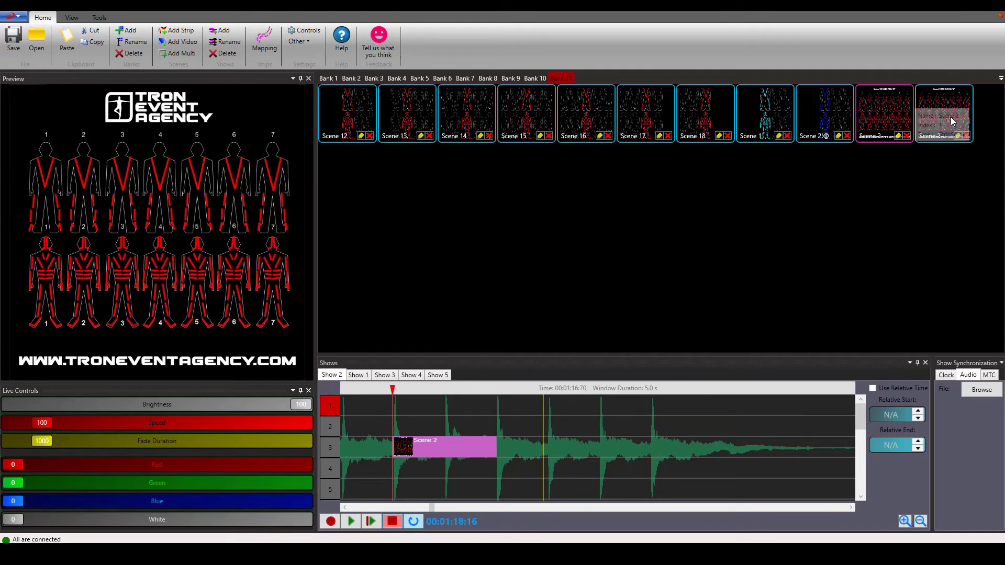
{"action": "double_click", "coordinate": [967, 114]}
{"action": "left_click_drag", "start_coordinate": [456, 140], "coordinate": [614, 324]}
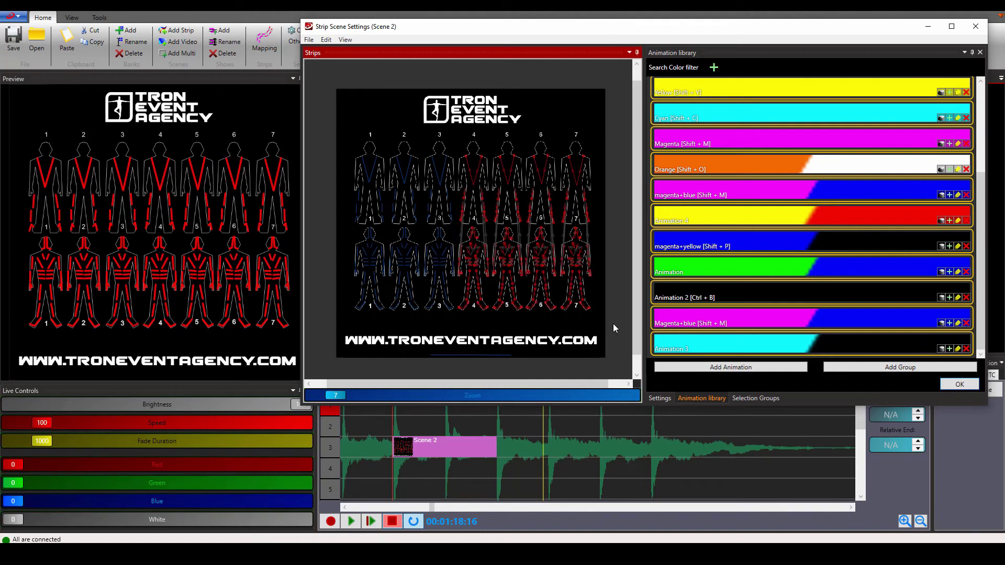
{"action": "key", "text": "Delete"}
{"action": "key", "text": "Return"}
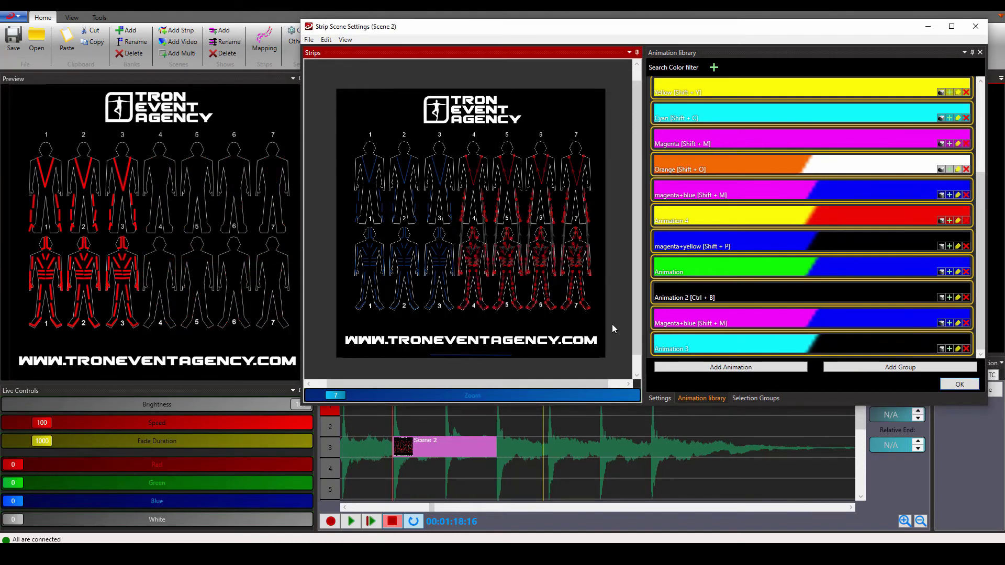
{"action": "left_click", "coordinate": [959, 384]}
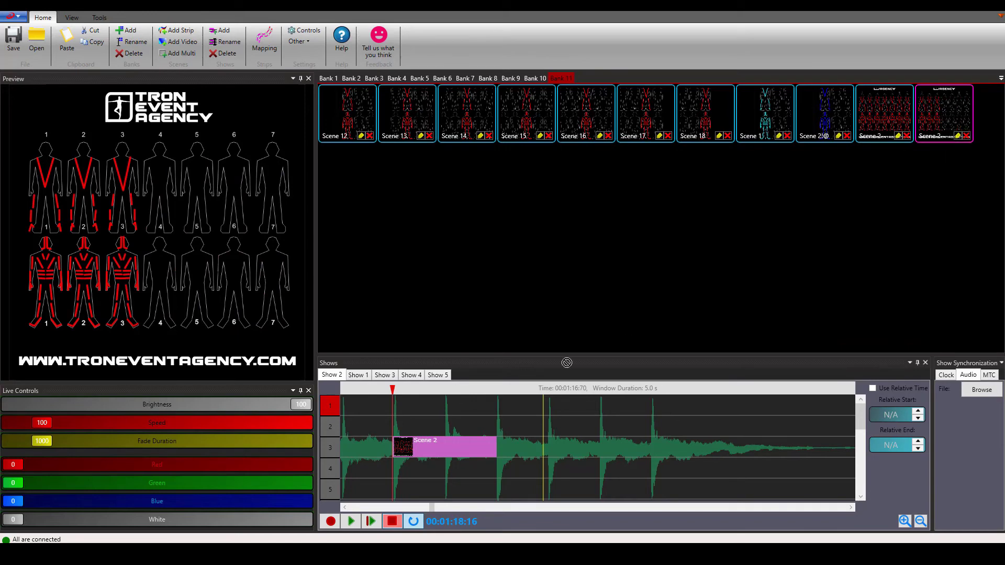
- Place the copied scene after the first clip on the timeline and preview both clips
{"action": "key", "text": "ctrl+v"}
{"action": "left_click", "coordinate": [507, 449]}
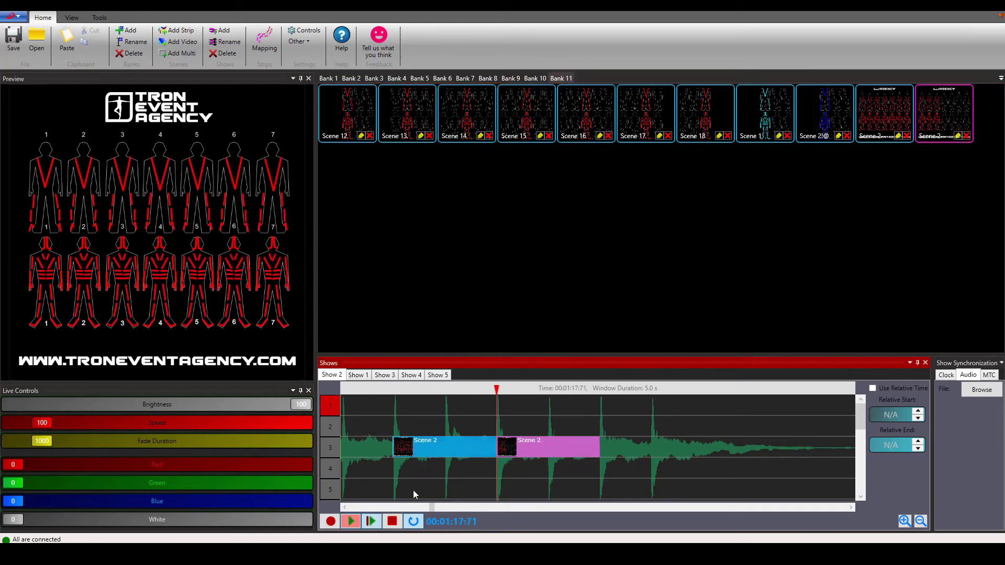
{"action": "left_click", "coordinate": [377, 393]}
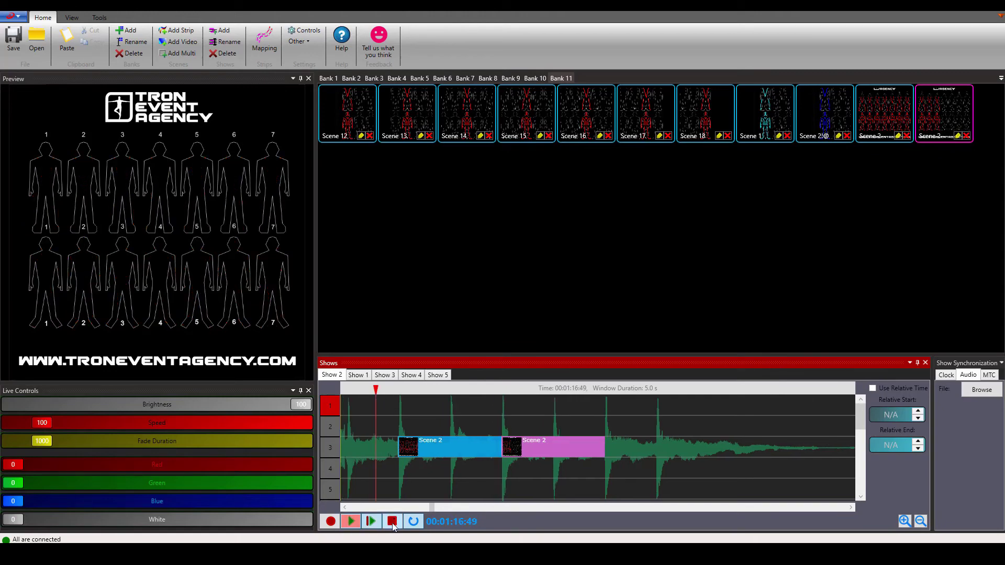
{"action": "left_click", "coordinate": [375, 523]}
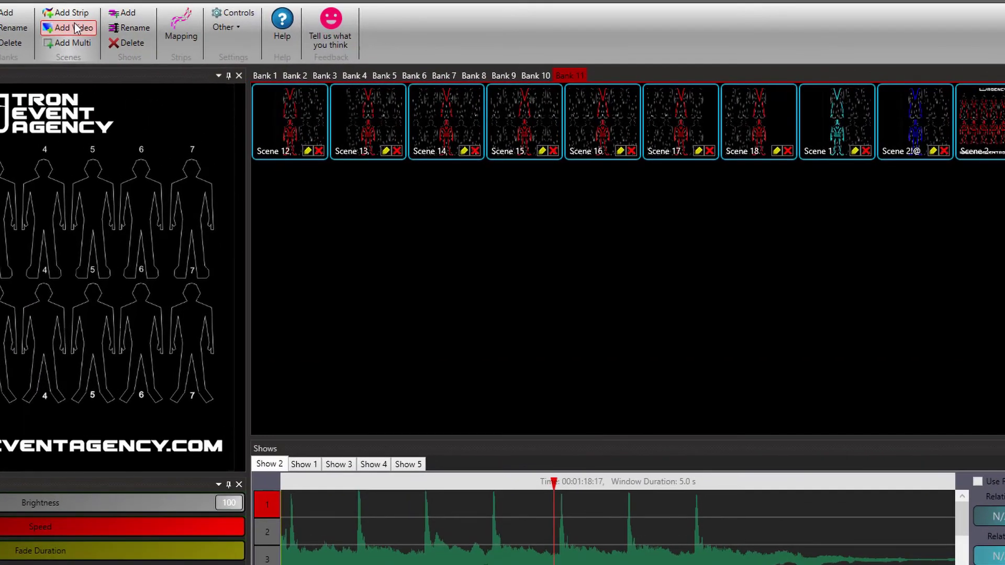
- Add a new video scene, Scene 3, and give it a Color Effects element
{"action": "left_click", "coordinate": [76, 29]}
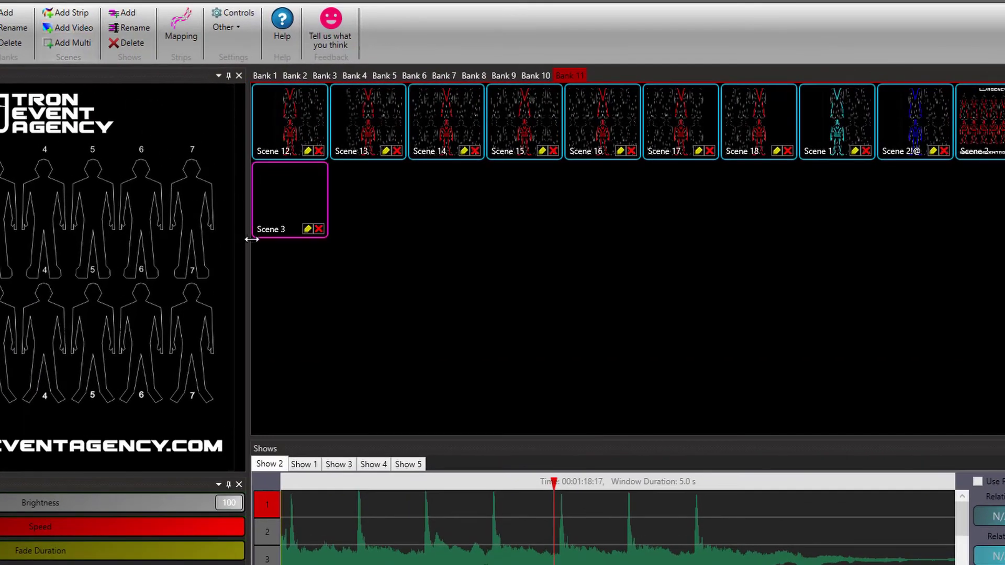
{"action": "left_click", "coordinate": [307, 231]}
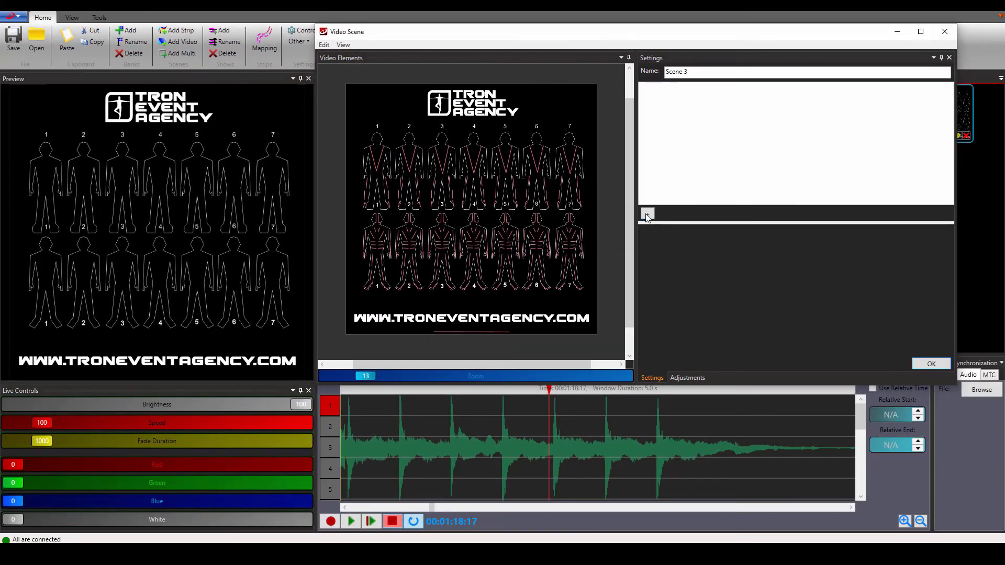
{"action": "left_click", "coordinate": [648, 215]}
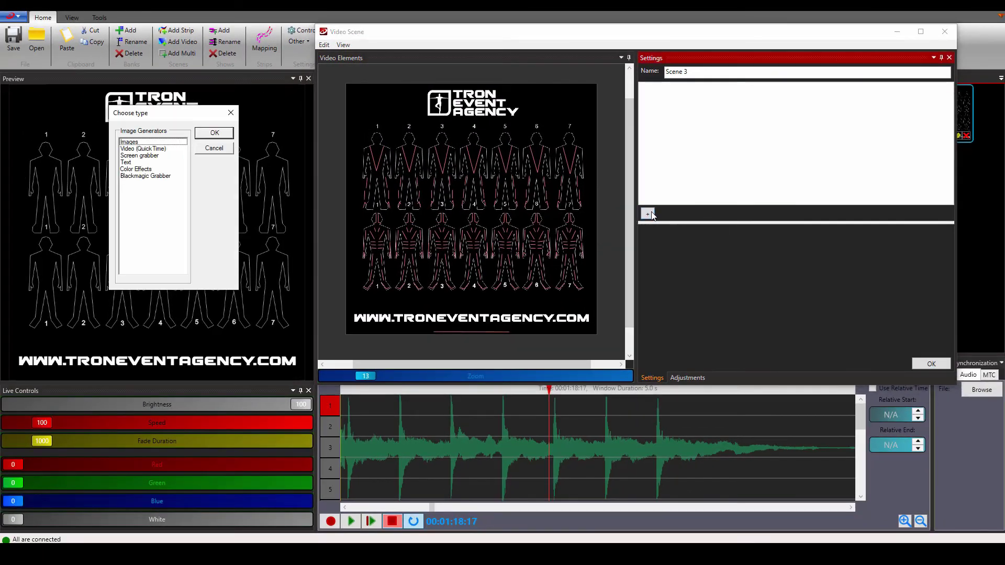
{"action": "left_click", "coordinate": [157, 169]}
{"action": "left_click", "coordinate": [223, 133]}
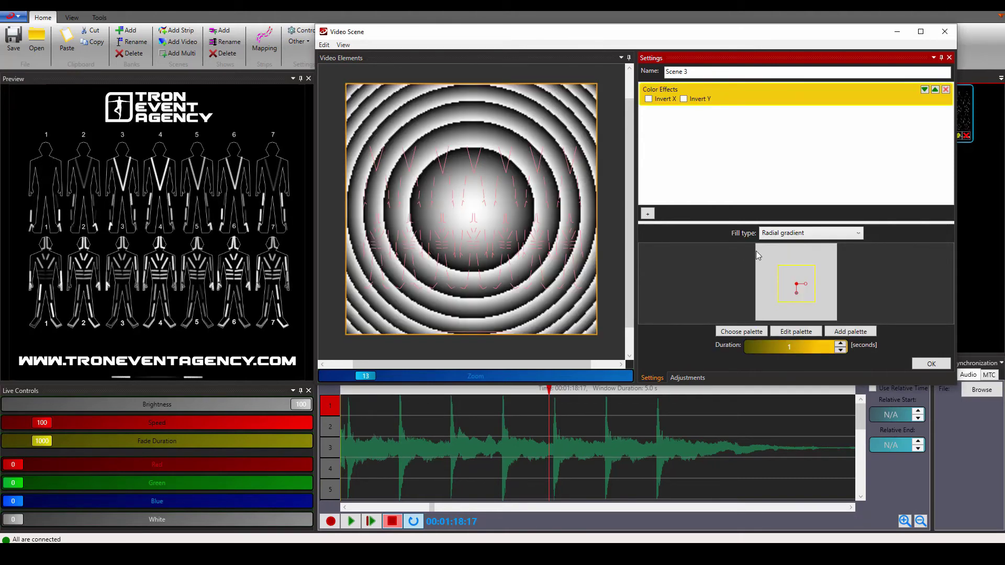
- After trying conical and rectangular fills, set a linear gradient and adjust its direction
{"action": "left_click", "coordinate": [779, 234]}
{"action": "left_click", "coordinate": [788, 253]}
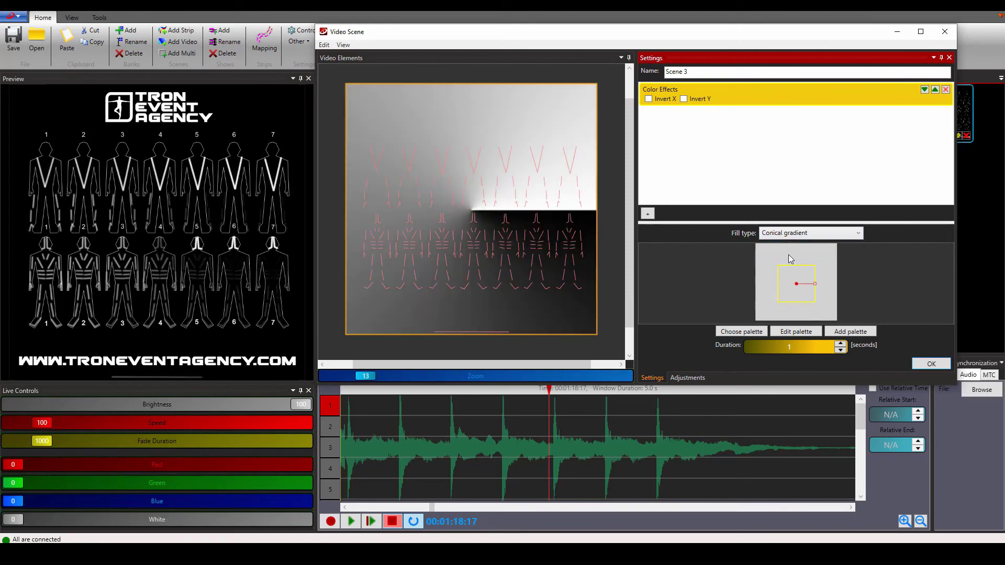
{"action": "left_click", "coordinate": [804, 236]}
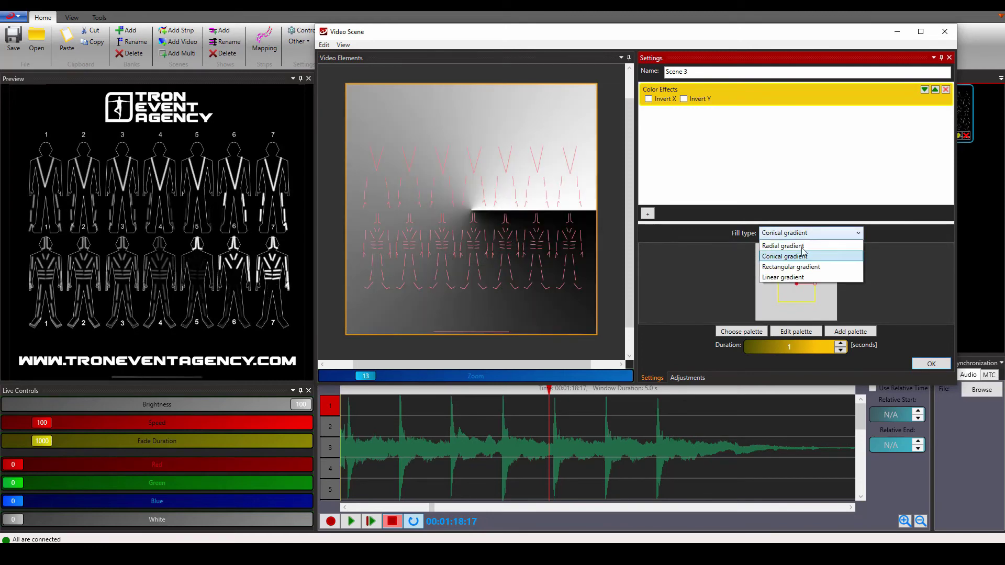
{"action": "left_click", "coordinate": [805, 267]}
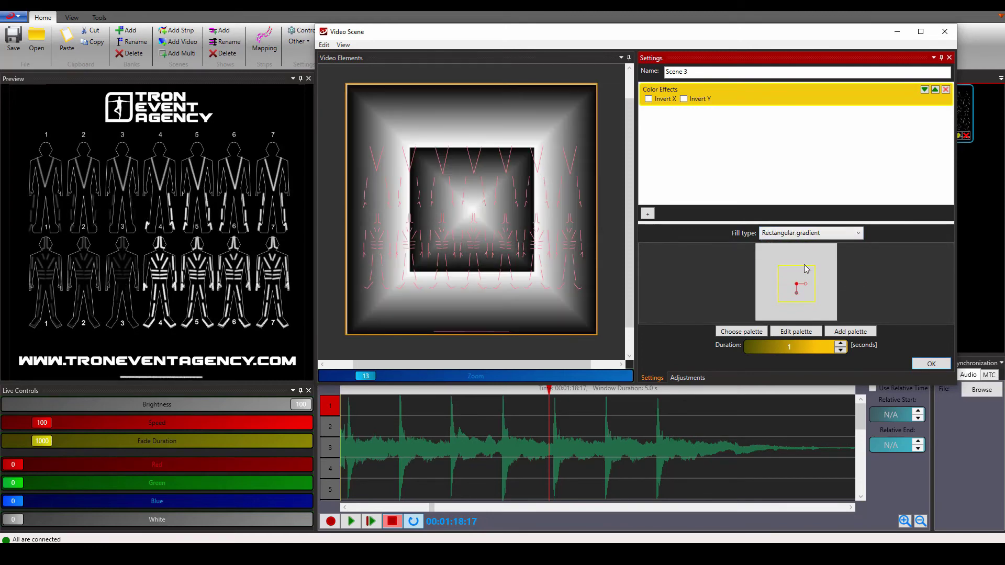
{"action": "left_click", "coordinate": [805, 234]}
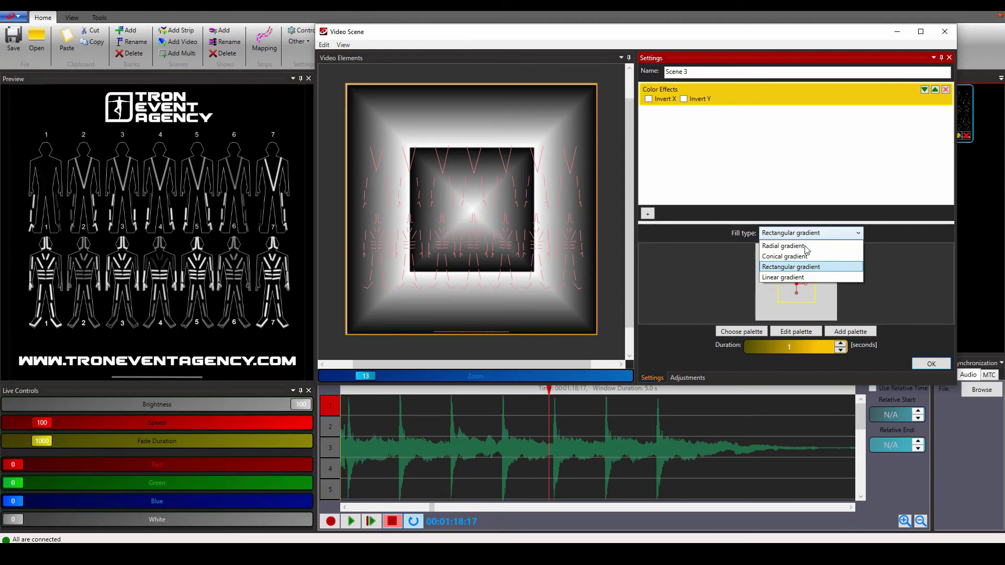
{"action": "left_click", "coordinate": [808, 277]}
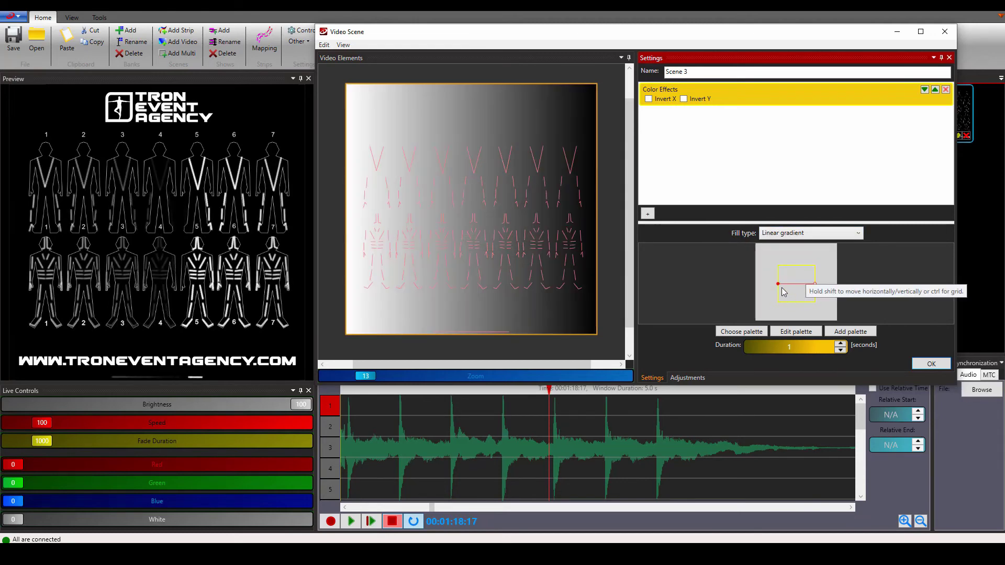
{"action": "mouse_move", "coordinate": [780, 287]}
{"action": "left_mouse_down"}
{"action": "mouse_move", "coordinate": [780, 270]}
{"action": "mouse_move", "coordinate": [780, 283]}
{"action": "left_mouse_up"}
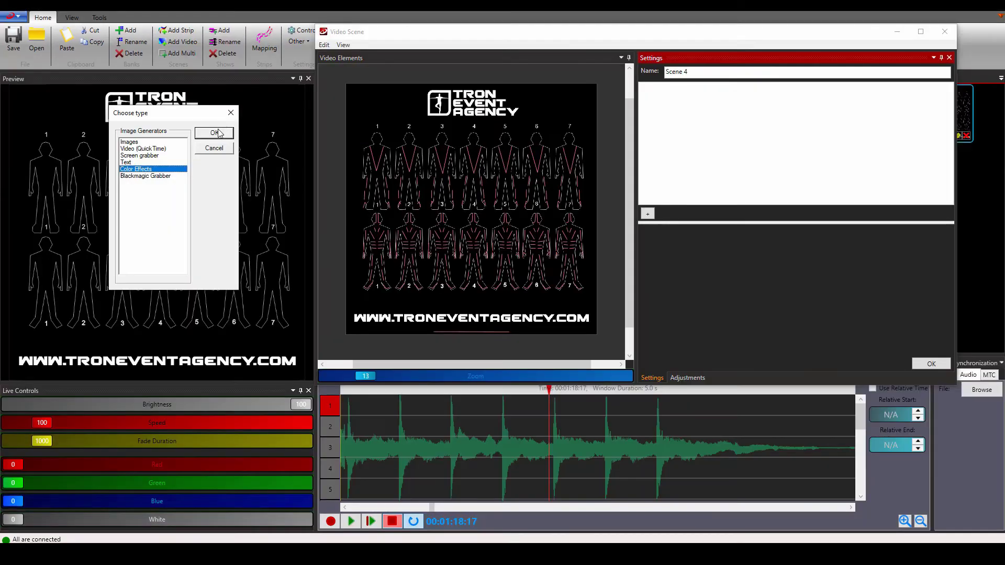
- Add the Color Effects element and set the first keyframe's start colour to red
{"action": "left_click", "coordinate": [215, 132]}
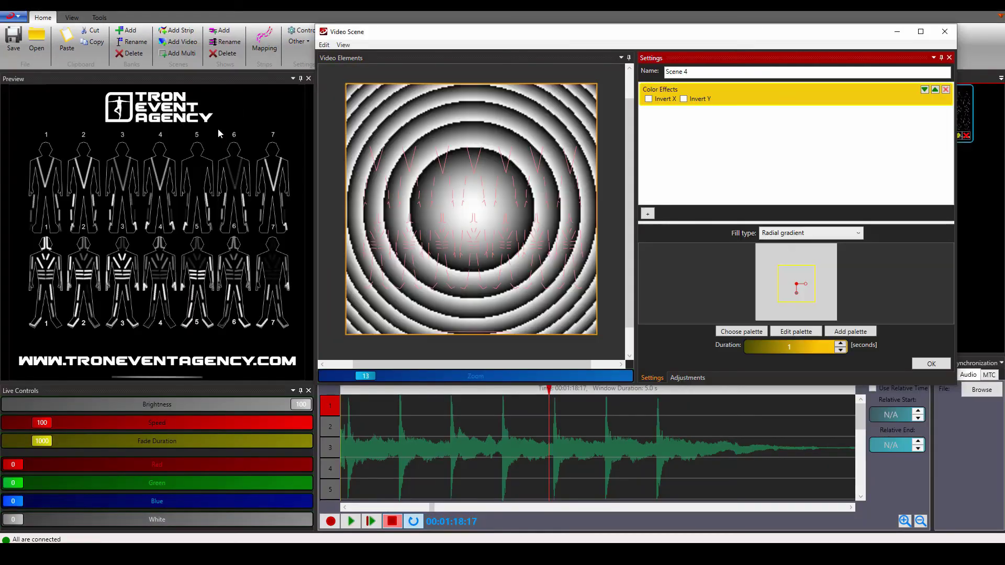
{"action": "left_click", "coordinate": [807, 332]}
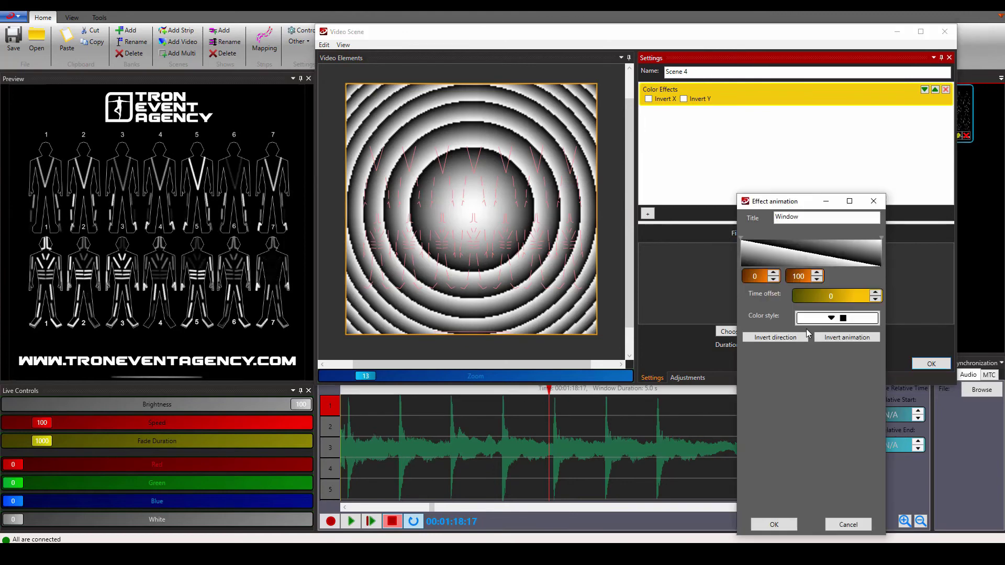
{"action": "left_click", "coordinate": [744, 247]}
{"action": "left_click", "coordinate": [758, 316]}
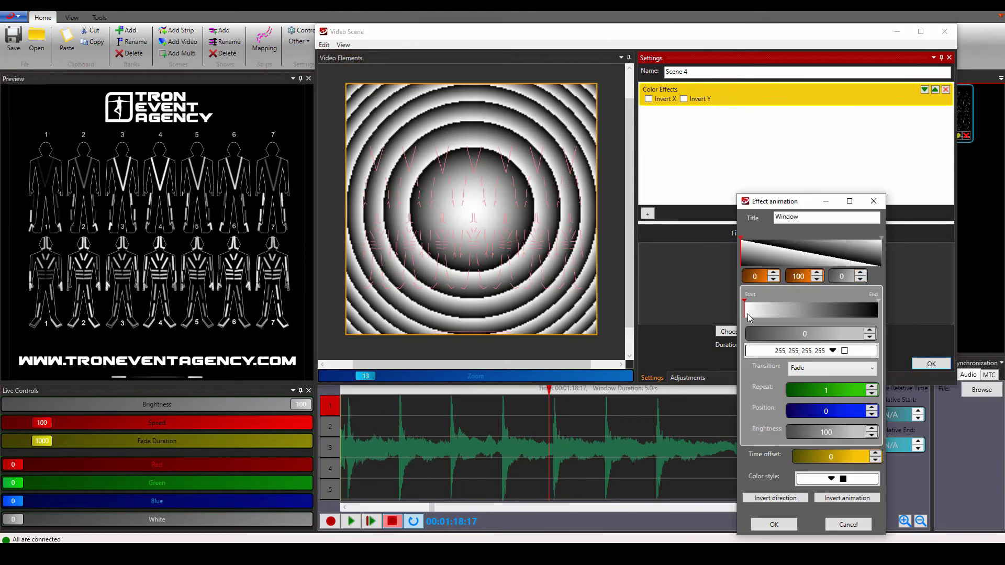
{"action": "left_click", "coordinate": [806, 351]}
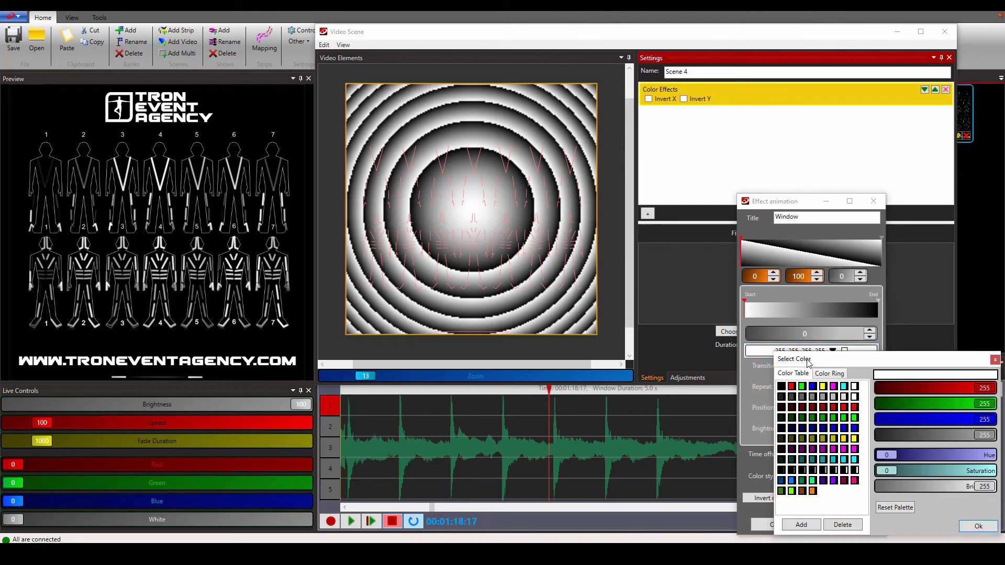
{"action": "left_click", "coordinate": [793, 387]}
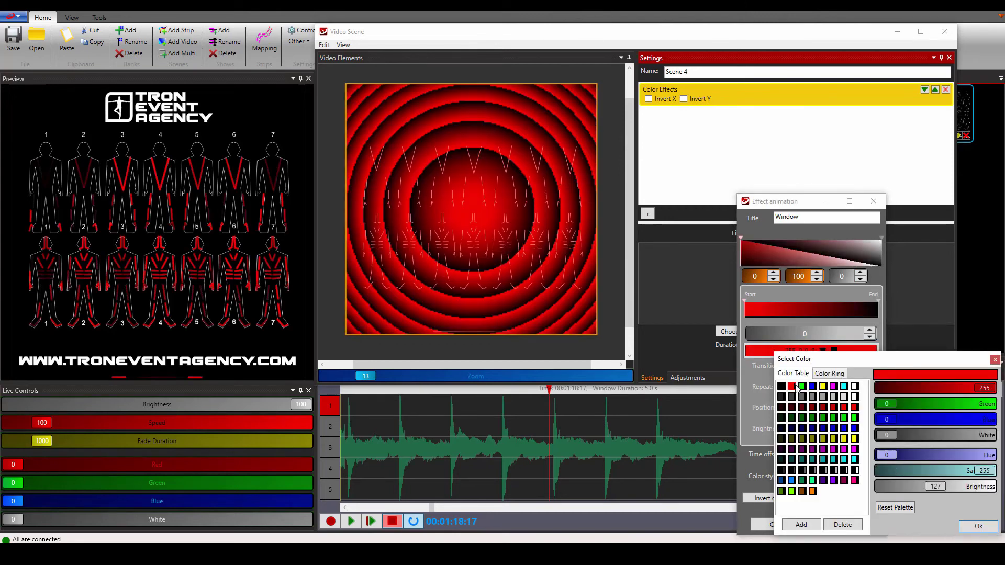
{"action": "key", "text": "Return"}
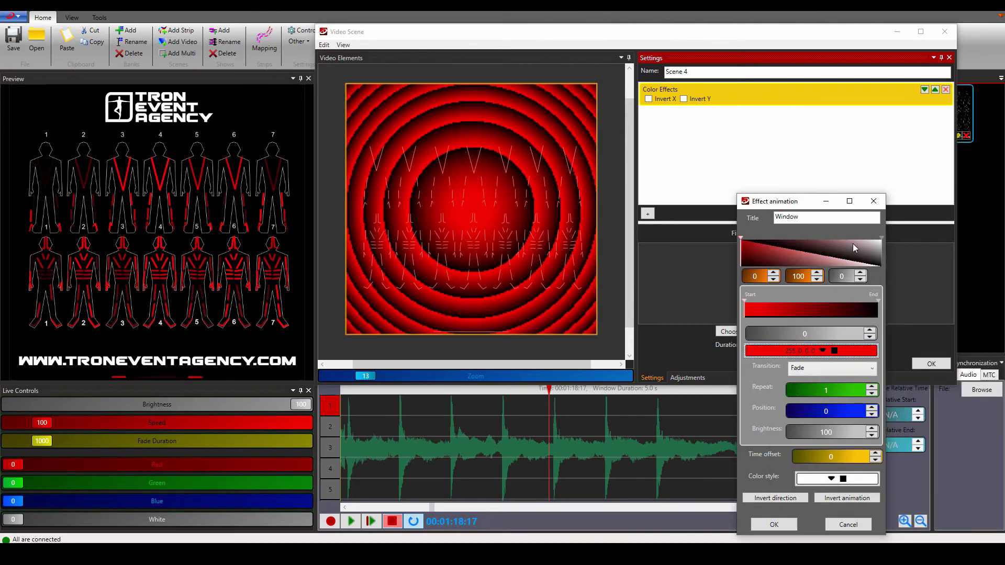
- Keep the last keyframe's start colour blue, leave the animation direction unchanged, and confirm
{"action": "left_click", "coordinate": [882, 238]}
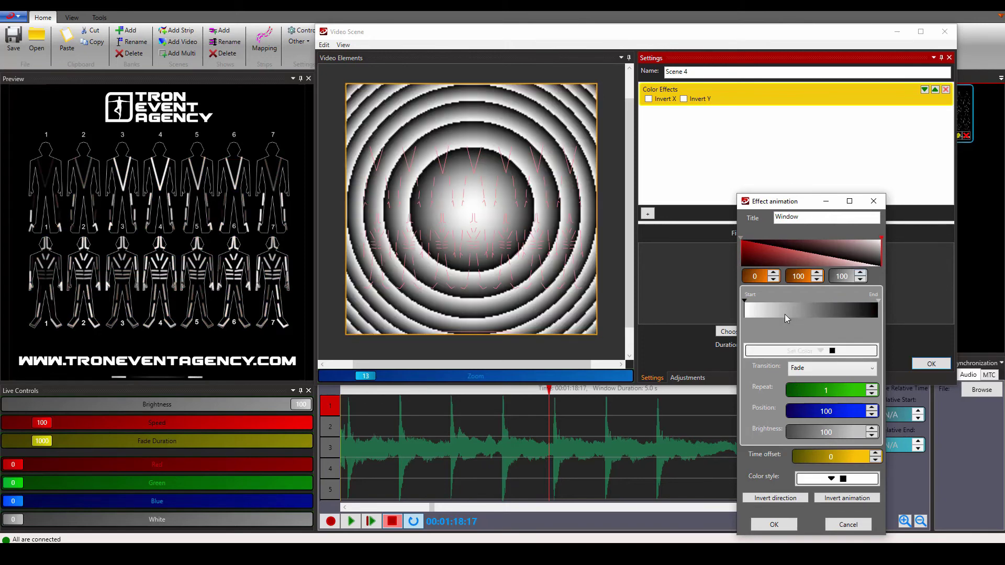
{"action": "left_click", "coordinate": [748, 313]}
{"action": "left_click", "coordinate": [815, 352]}
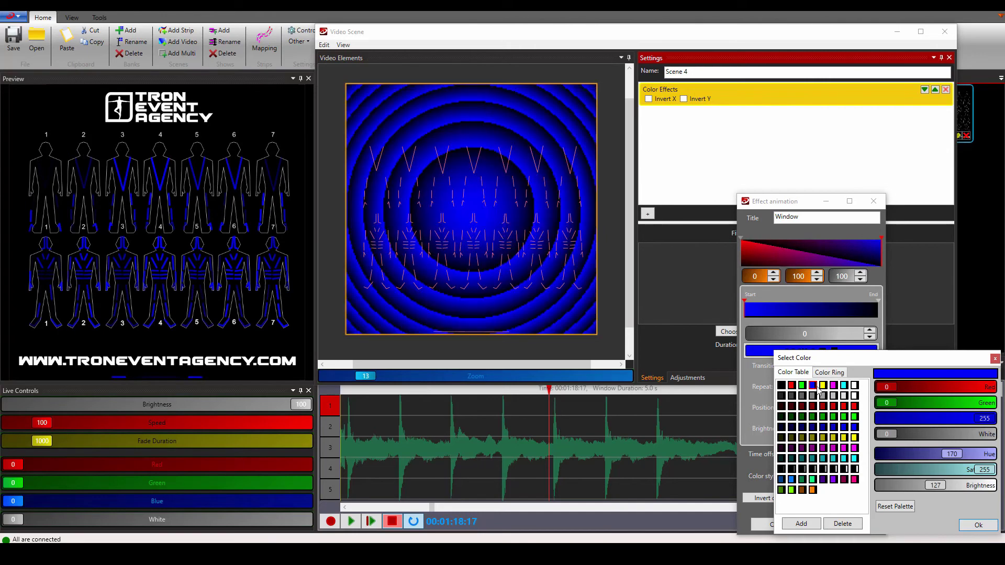
{"action": "key", "text": "Return"}
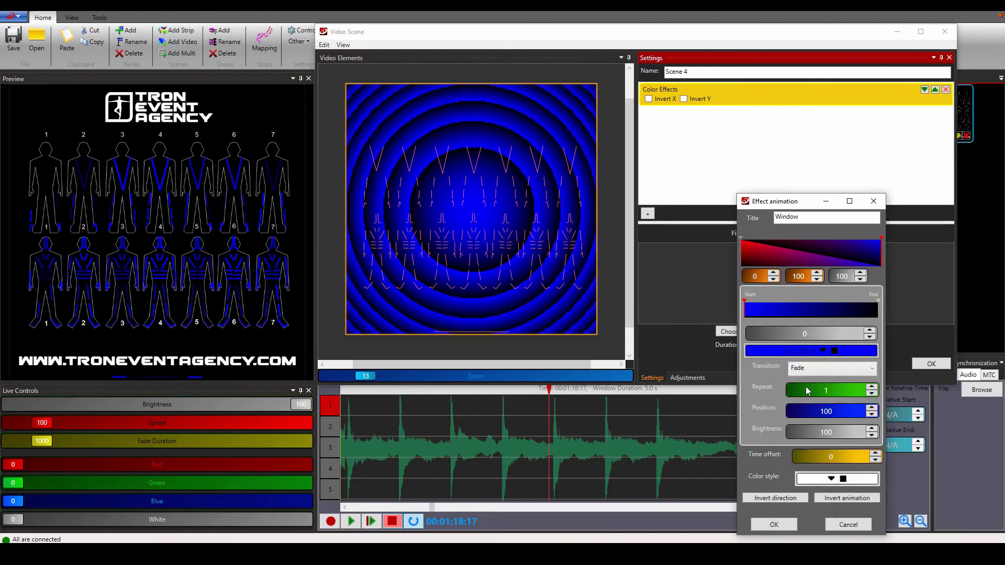
{"action": "left_click", "coordinate": [782, 498]}
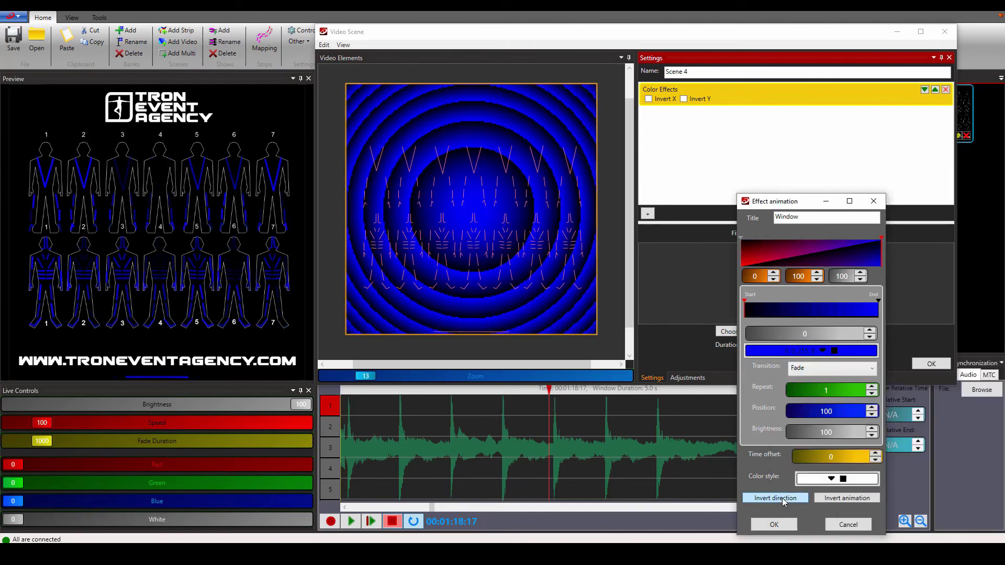
{"action": "left_click", "coordinate": [782, 498]}
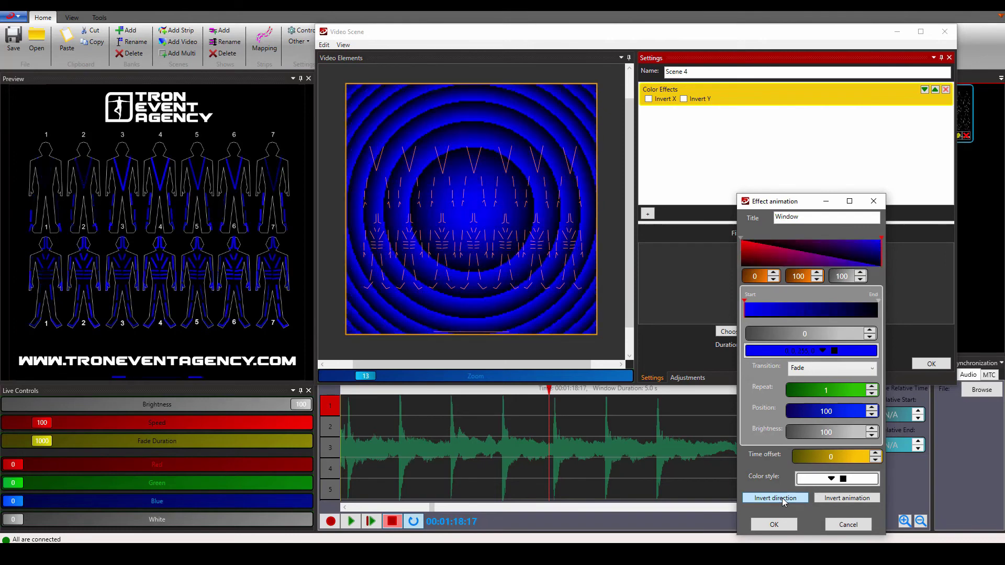
{"action": "left_click", "coordinate": [789, 523]}
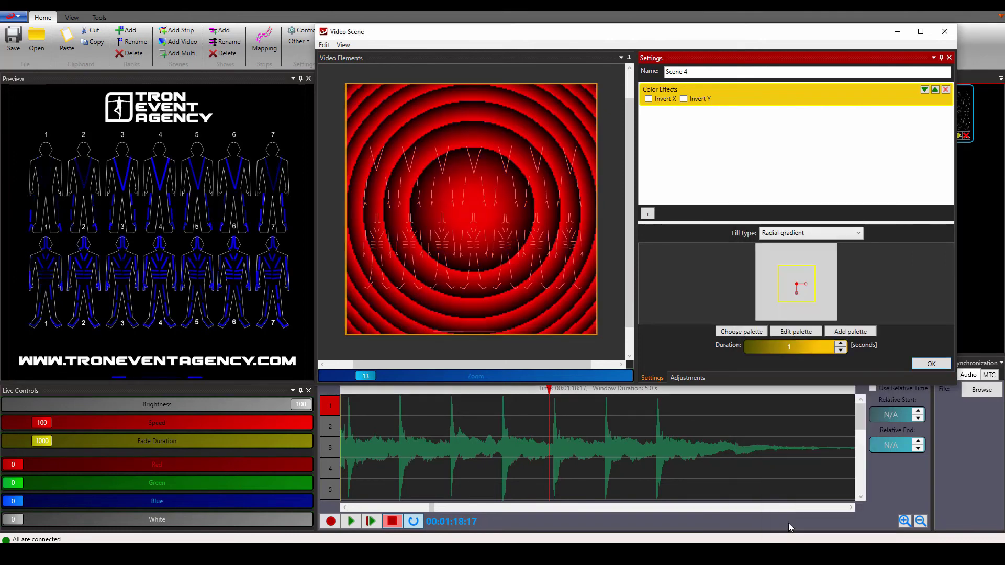
- Save Scene 4, add a Color Effects element, and move the first keyframe's black stop to about 14%
{"action": "left_click", "coordinate": [925, 363]}
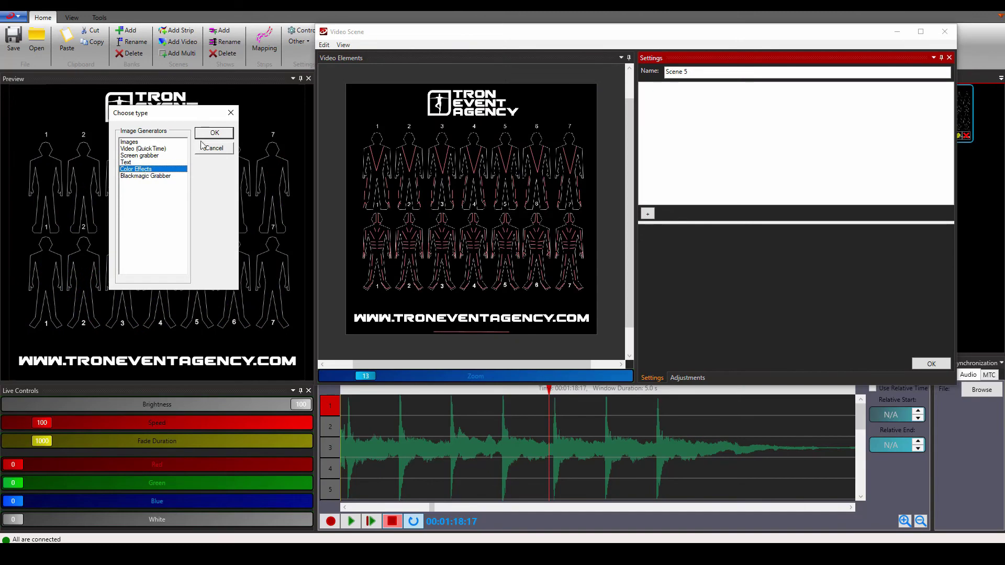
{"action": "left_click", "coordinate": [215, 134]}
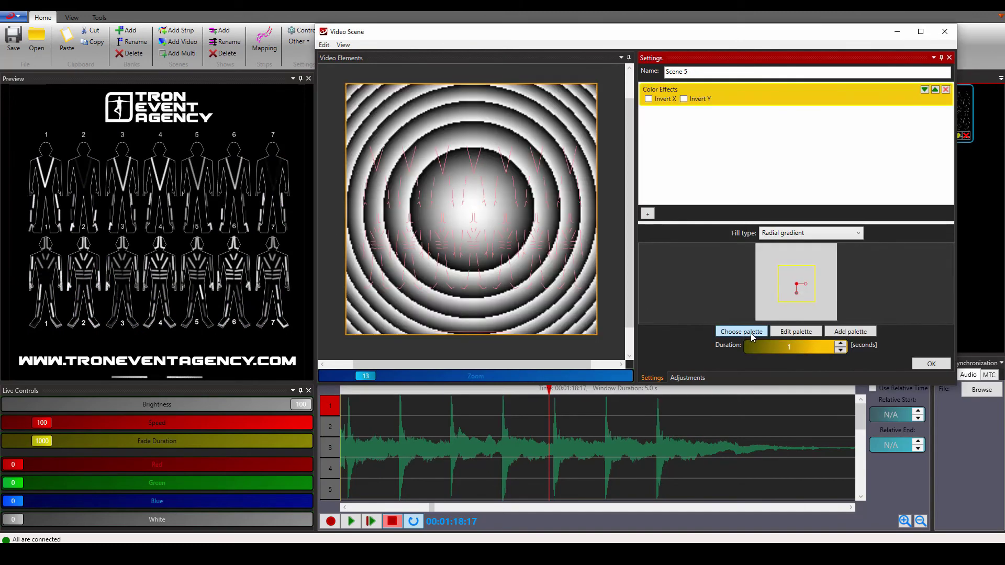
{"action": "left_click", "coordinate": [790, 332]}
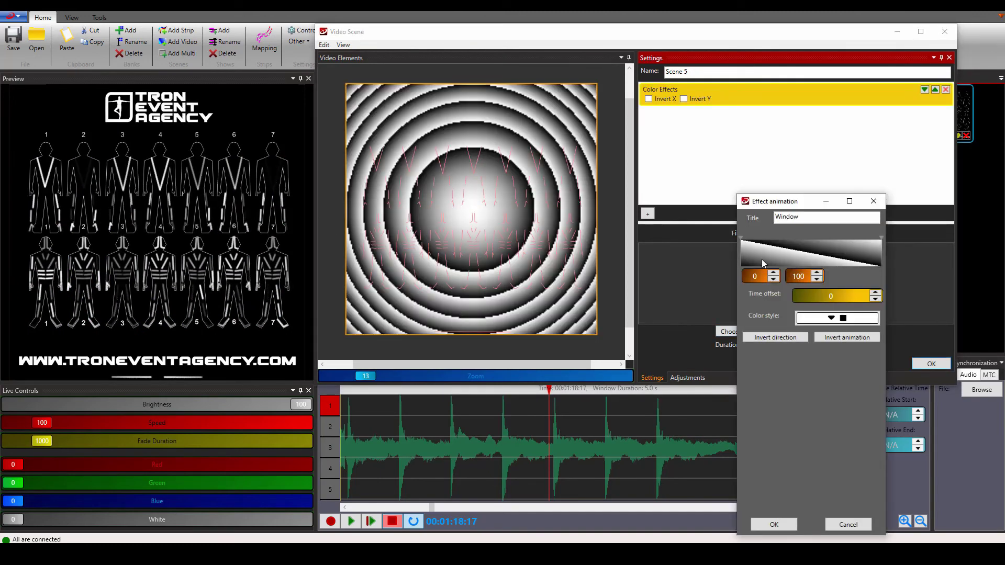
{"action": "left_click", "coordinate": [742, 243]}
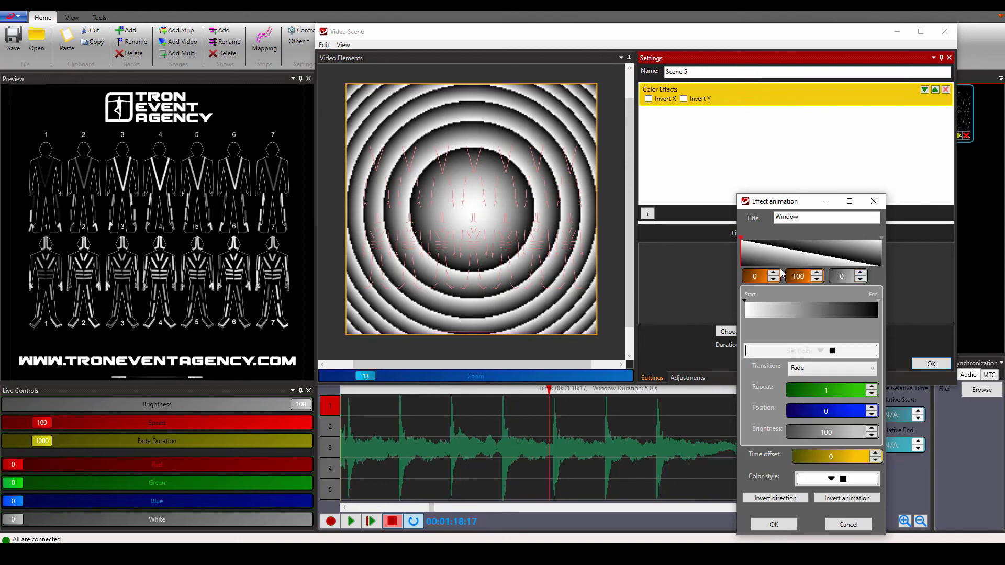
{"action": "left_click", "coordinate": [877, 306]}
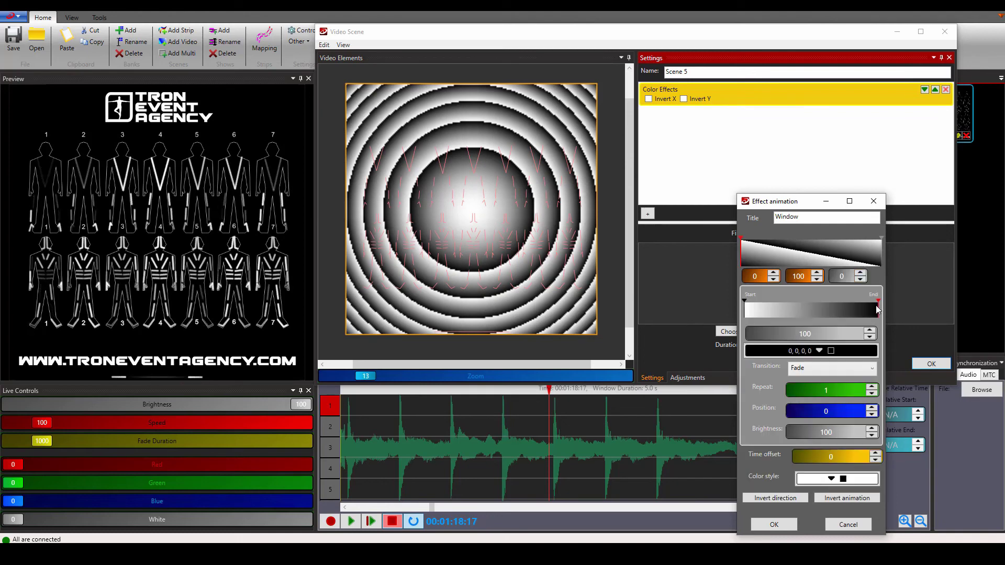
{"action": "mouse_move", "coordinate": [878, 309]}
{"action": "left_mouse_down"}
{"action": "mouse_move", "coordinate": [748, 311]}
{"action": "mouse_move", "coordinate": [765, 323]}
{"action": "left_mouse_up"}
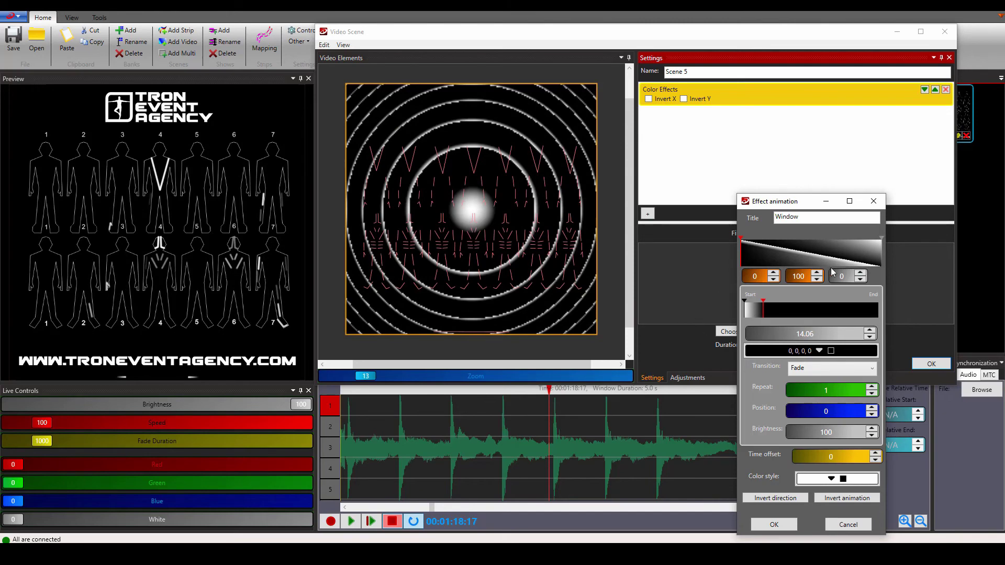
- Move the last keyframe's black stop to about 19% and confirm the animation
{"action": "left_click", "coordinate": [881, 252]}
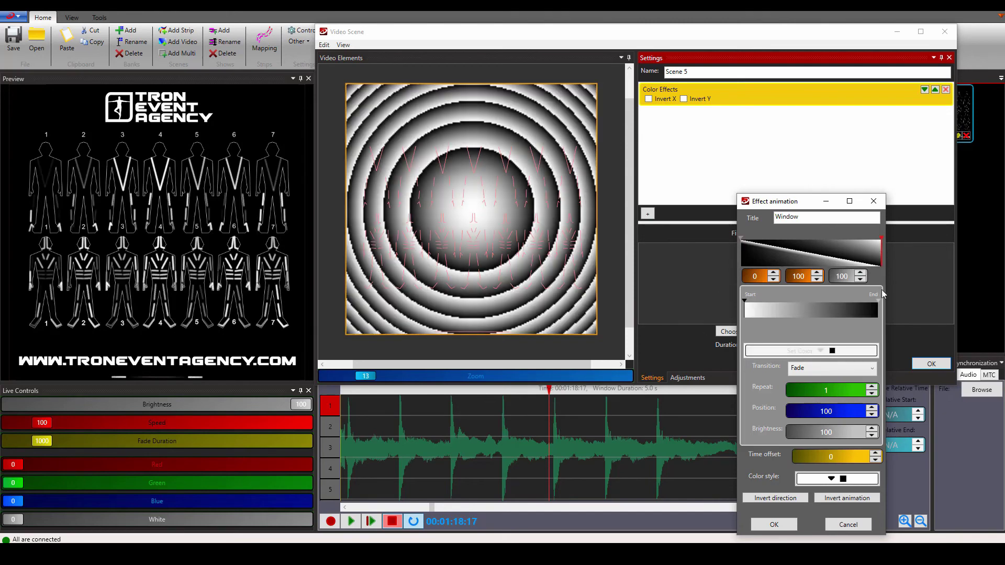
{"action": "left_click", "coordinate": [879, 309]}
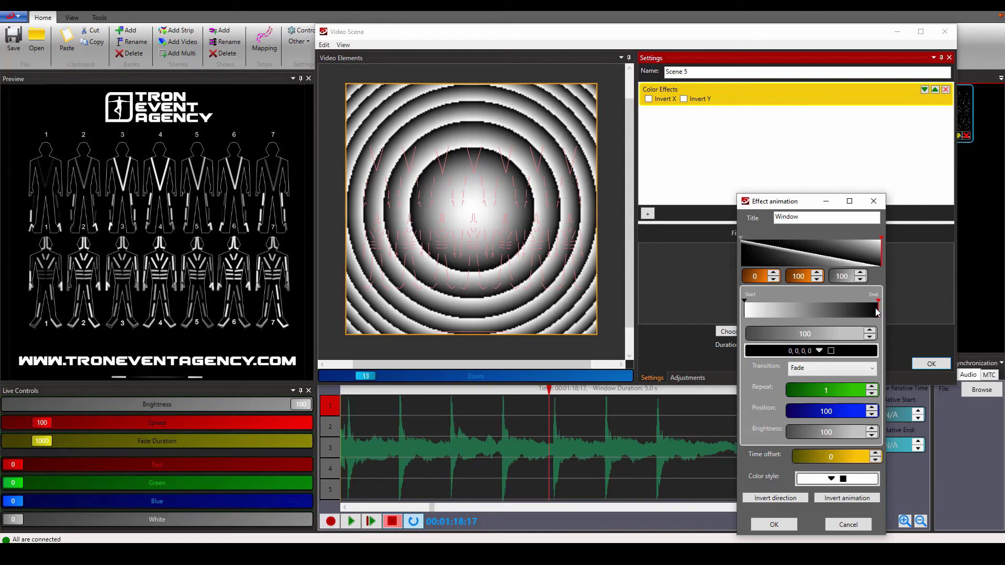
{"action": "left_click_drag", "start_coordinate": [865, 310], "coordinate": [771, 318]}
{"action": "left_click", "coordinate": [774, 524]}
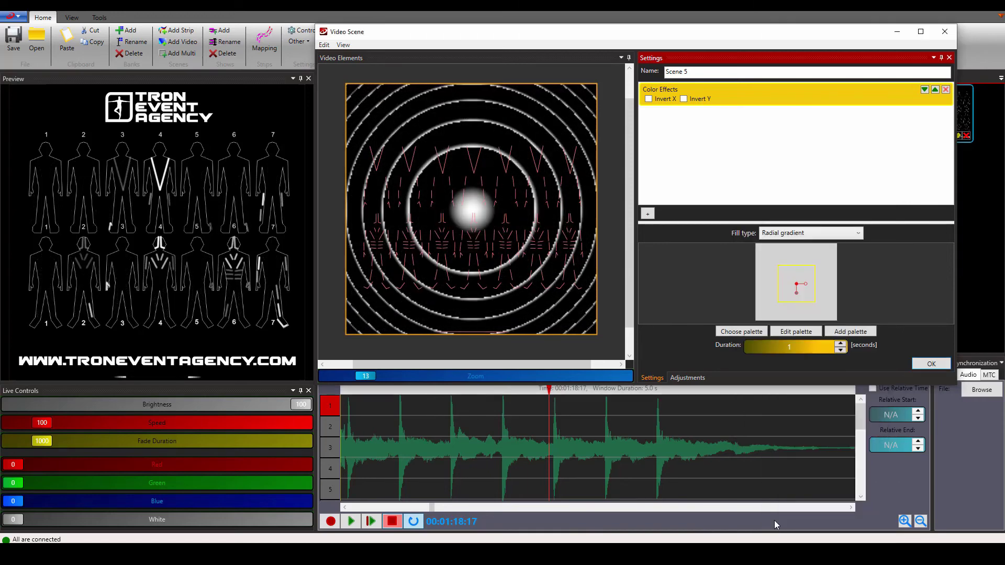
- Save Scene 5, angle Scene 6's linear gradient, and make its start colour red
{"action": "left_click", "coordinate": [933, 367]}
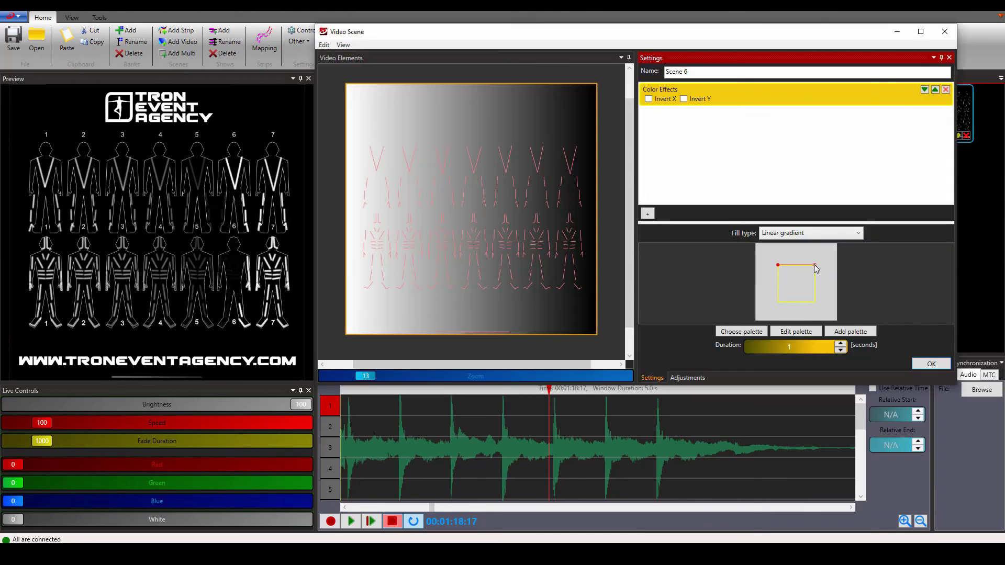
{"action": "left_click_drag", "start_coordinate": [814, 265], "coordinate": [781, 279]}
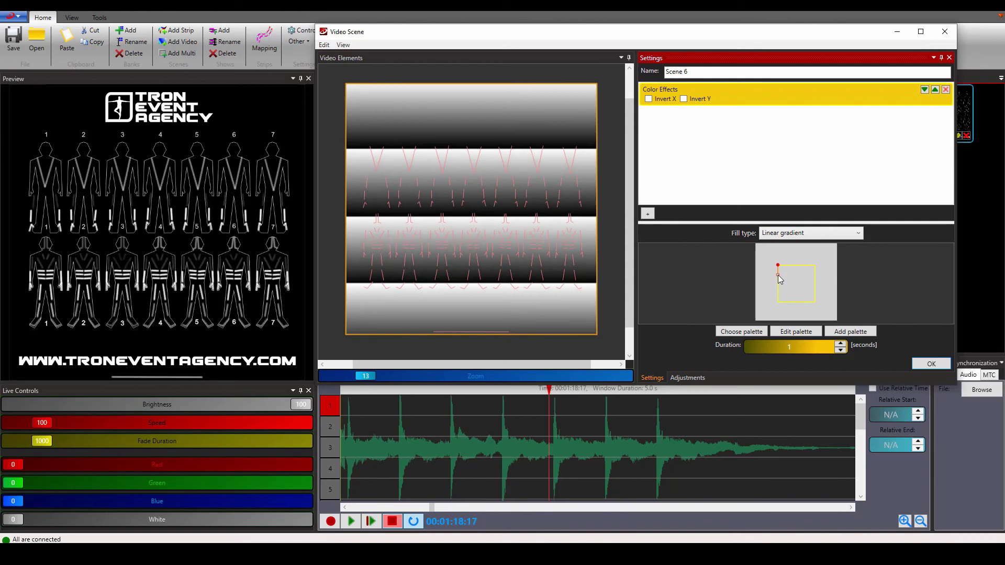
{"action": "left_click", "coordinate": [800, 330]}
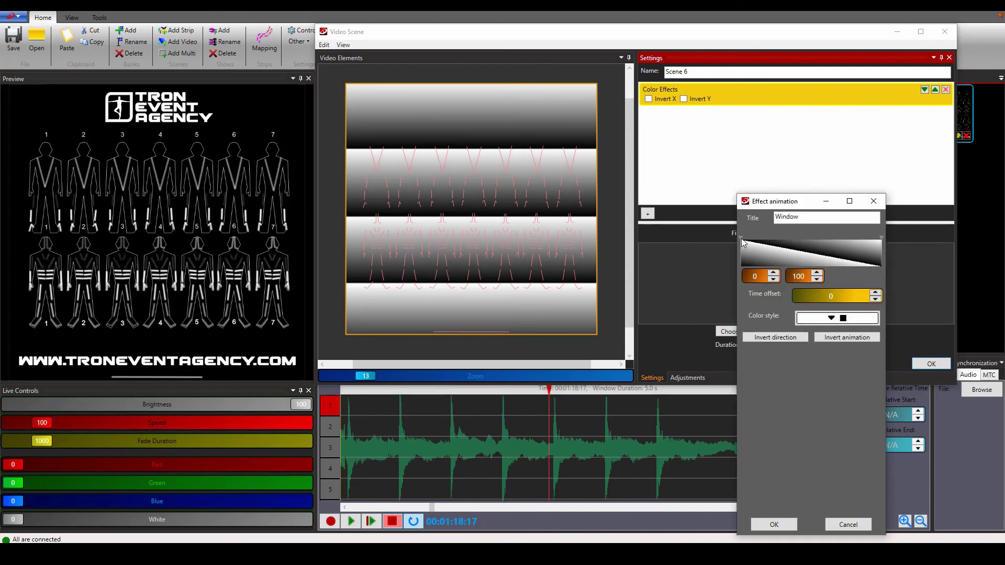
{"action": "left_click", "coordinate": [742, 238]}
{"action": "left_click", "coordinate": [745, 303]}
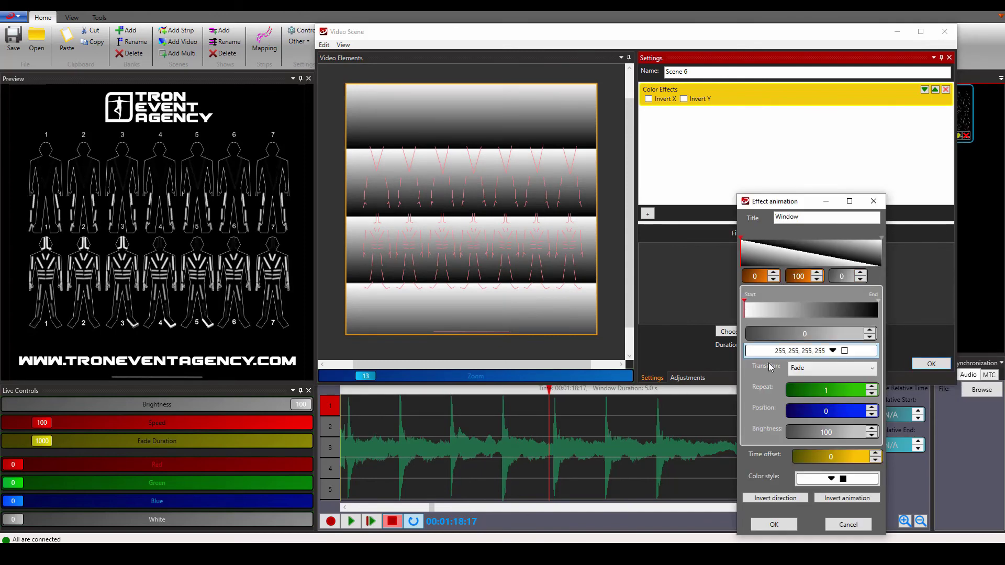
{"action": "left_click", "coordinate": [780, 352]}
{"action": "left_click", "coordinate": [791, 390]}
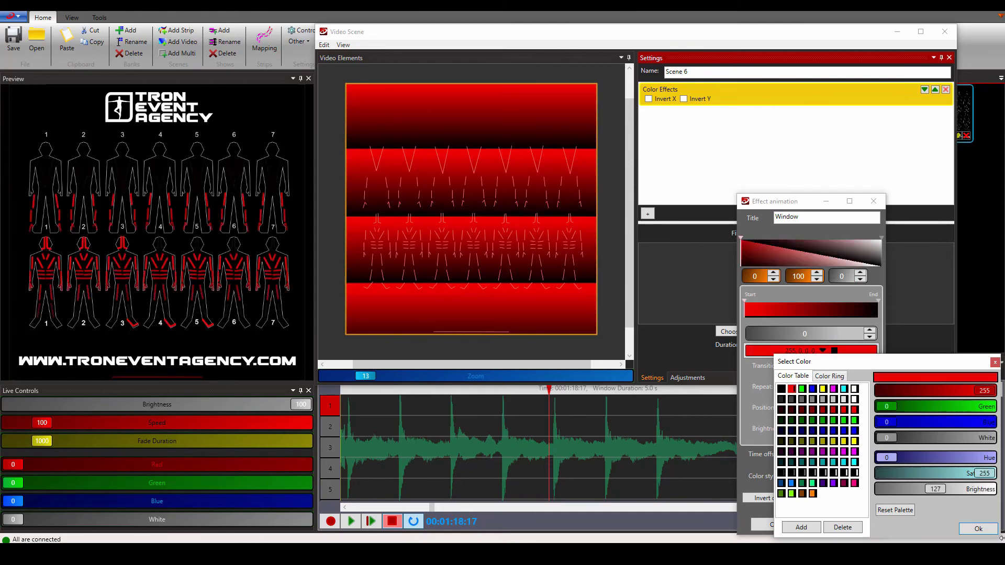
{"action": "left_click", "coordinate": [969, 523]}
{"action": "left_click", "coordinate": [785, 526]}
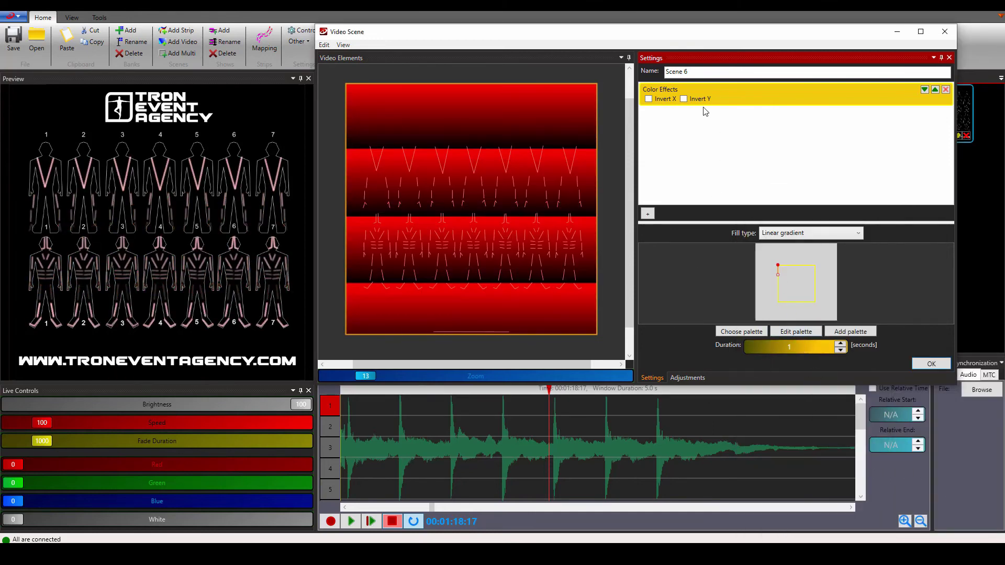
{"action": "left_click", "coordinate": [684, 99]}
{"action": "left_click", "coordinate": [685, 99]}
- Trim the red gradient to dancer 1's column, copy it across other dancers, and save Scene 6
{"action": "left_click_drag", "start_coordinate": [597, 196], "coordinate": [359, 221]}
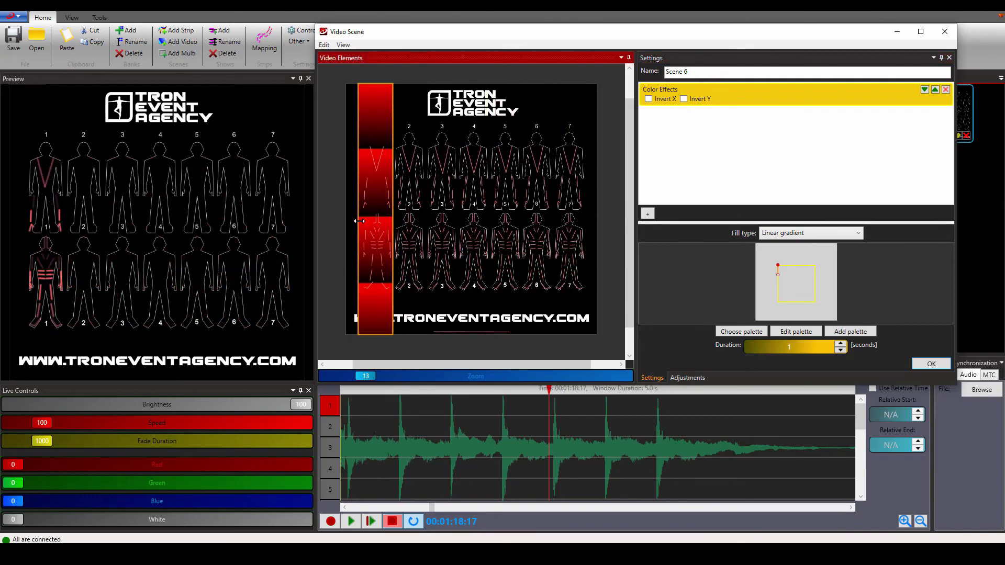
{"action": "left_click_drag", "start_coordinate": [375, 89], "coordinate": [383, 131]}
{"action": "left_click_drag", "start_coordinate": [375, 328], "coordinate": [375, 301]}
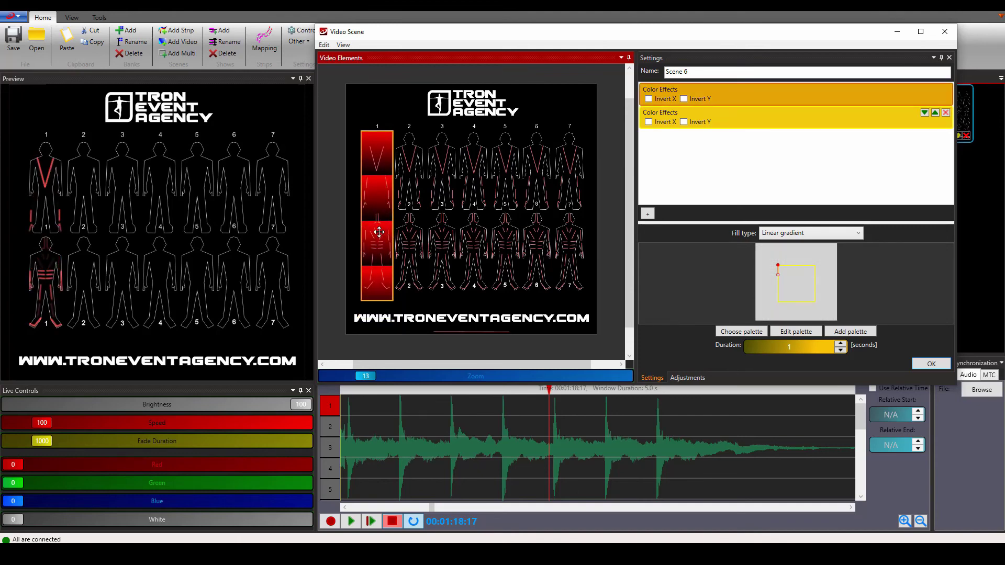
{"action": "left_click_drag", "start_coordinate": [383, 233], "coordinate": [441, 233]}
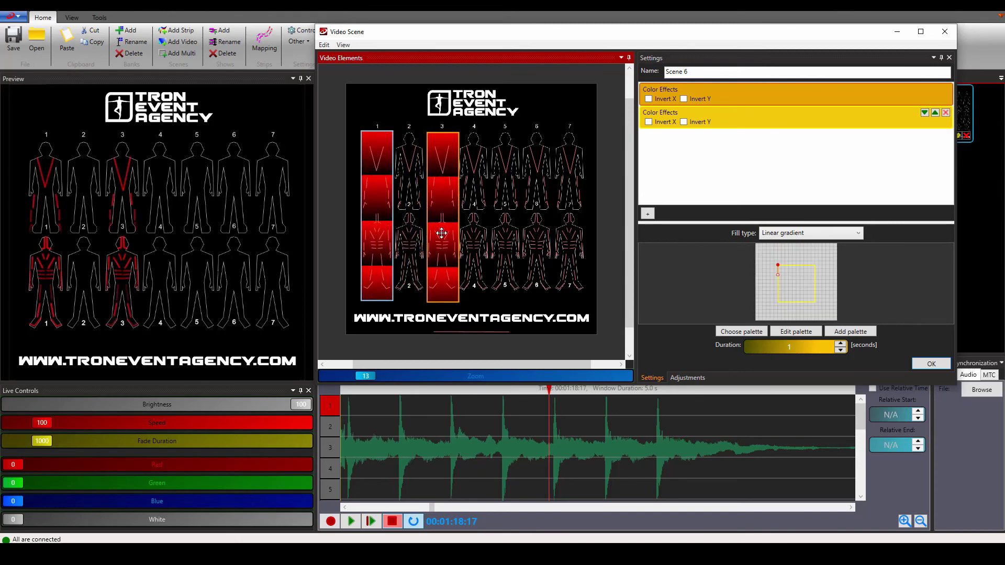
{"action": "left_click_drag", "start_coordinate": [372, 240], "coordinate": [566, 235]}
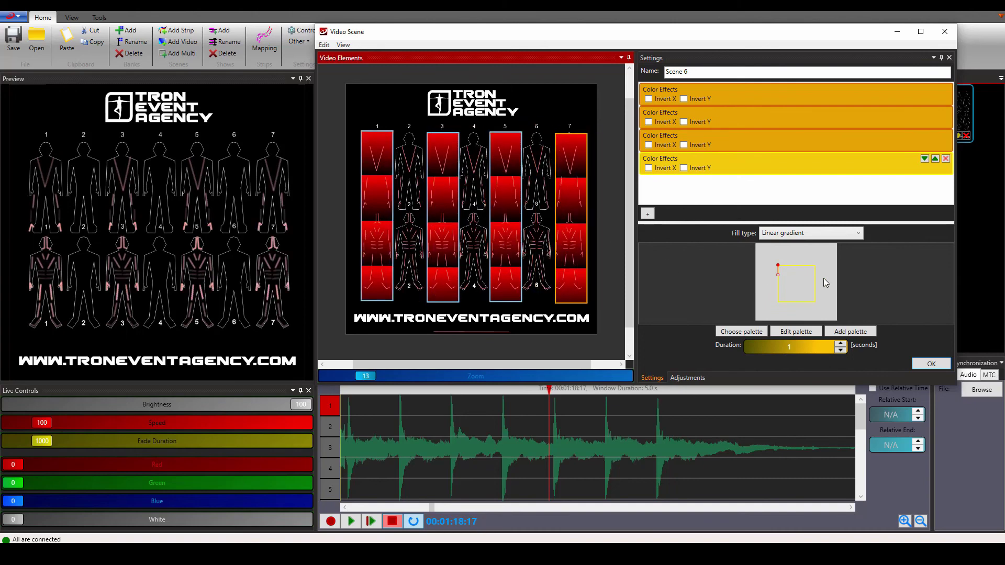
{"action": "left_click", "coordinate": [930, 363]}
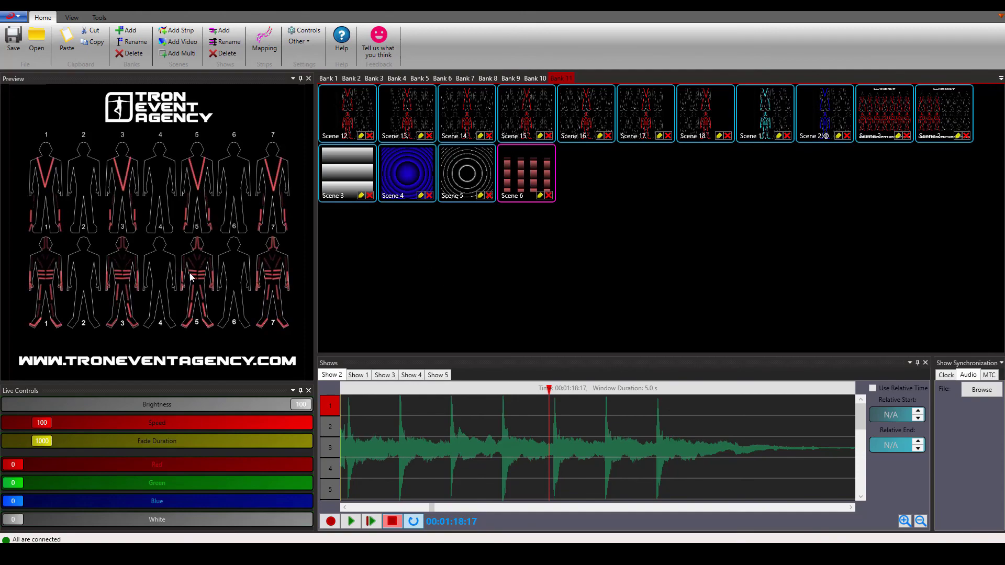
- Clear the scene selection and rename Show 2 to 'Tron Dance'
{"action": "left_click", "coordinate": [358, 375]}
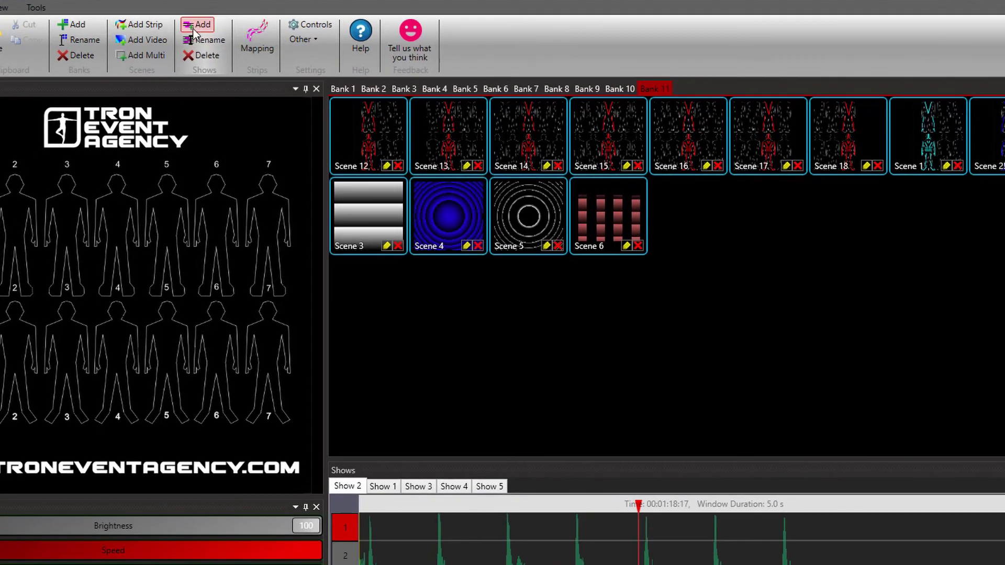
{"action": "left_click", "coordinate": [205, 41]}
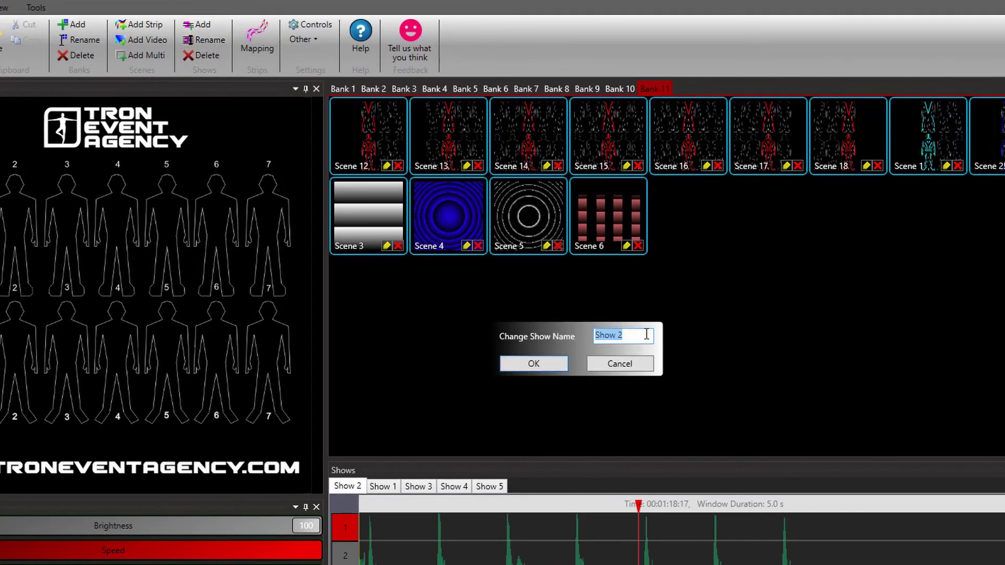
{"action": "left_click", "coordinate": [553, 364]}
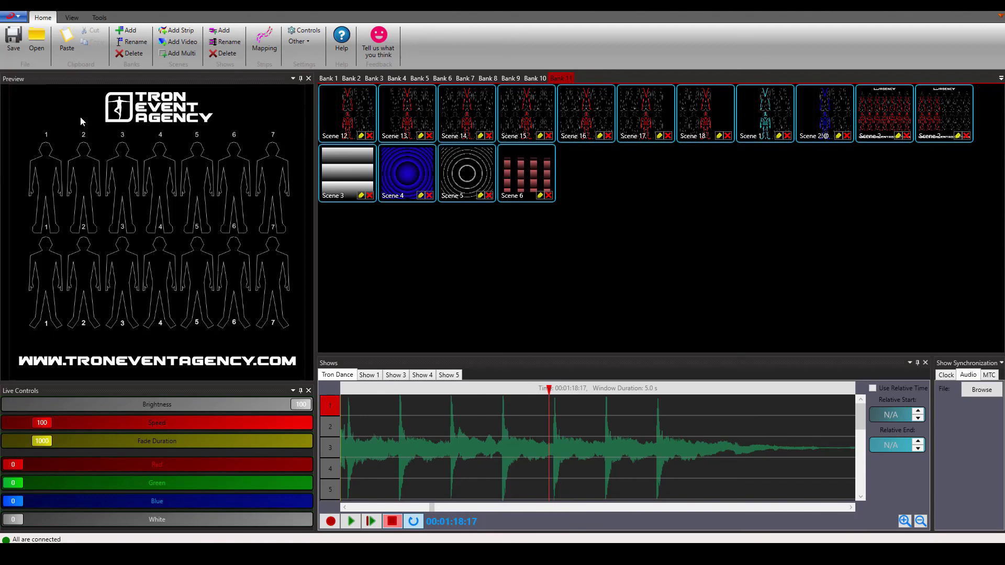
- Start Save As for the workspace and enter 'Tron Dance' as the file name
{"action": "left_click", "coordinate": [14, 16]}
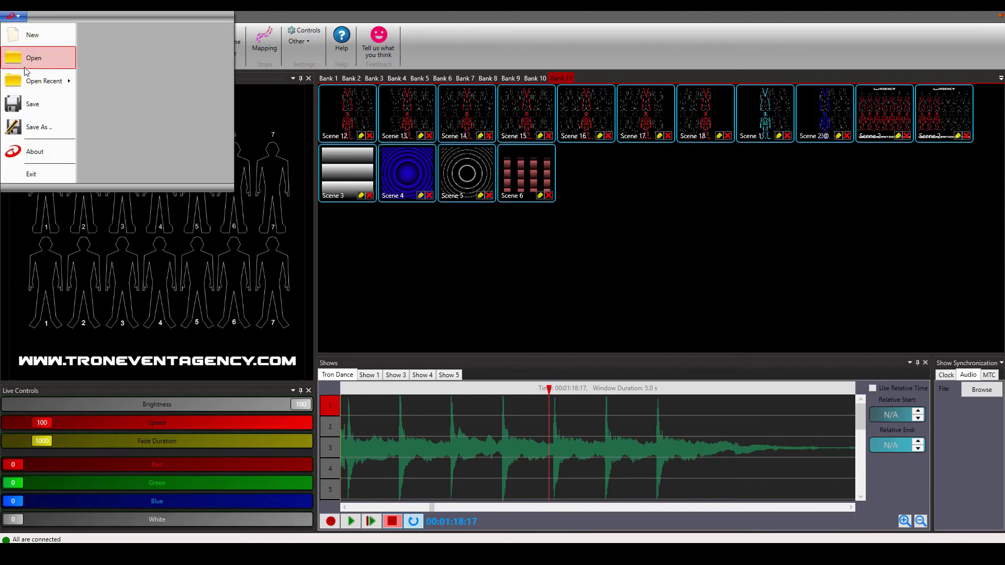
{"action": "left_click", "coordinate": [52, 132]}
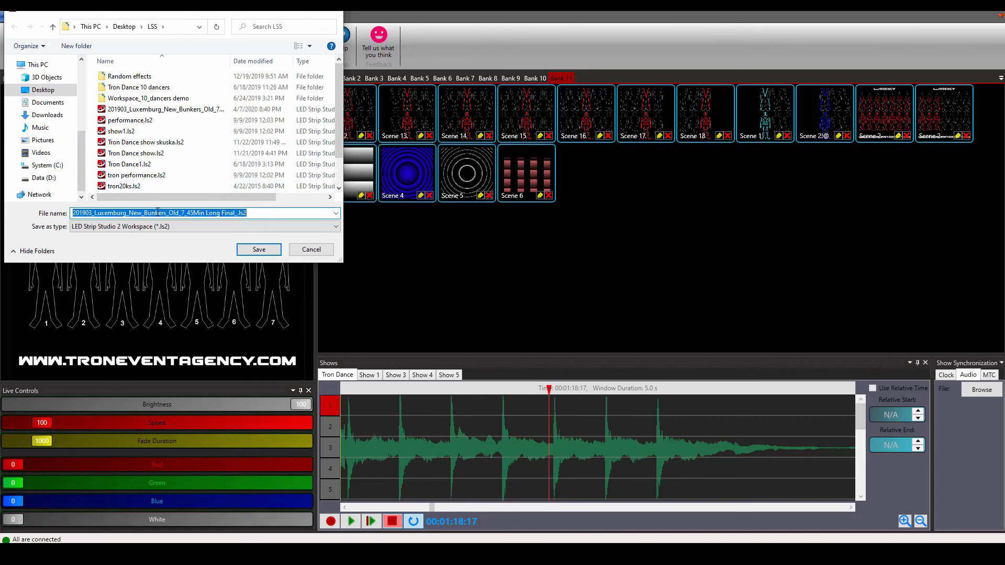
{"action": "type", "text": "Tron Dance"}
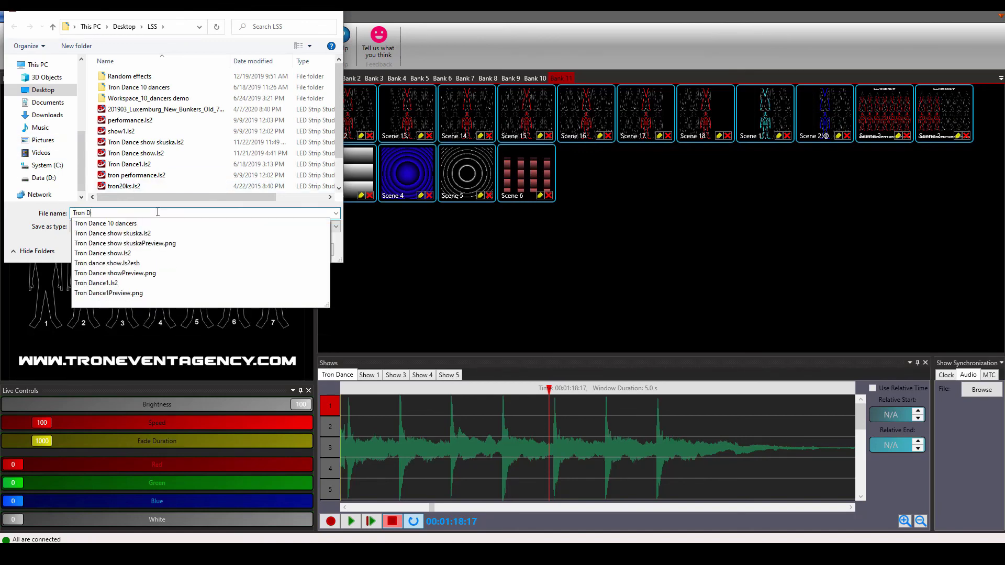